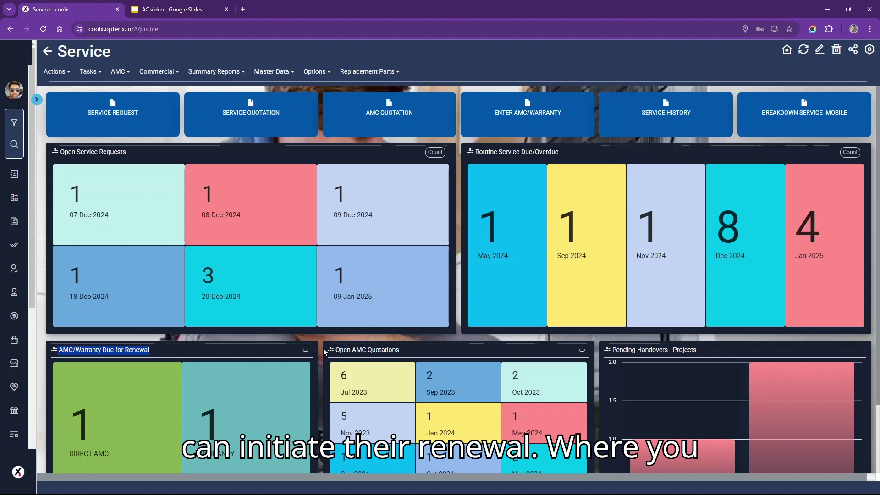
- Highlight the Open AMC Quotations and Pending Handovers - Projects headings on the dashboard
{"action": "left_click_drag", "start_coordinate": [335, 353], "coordinate": [423, 356]}
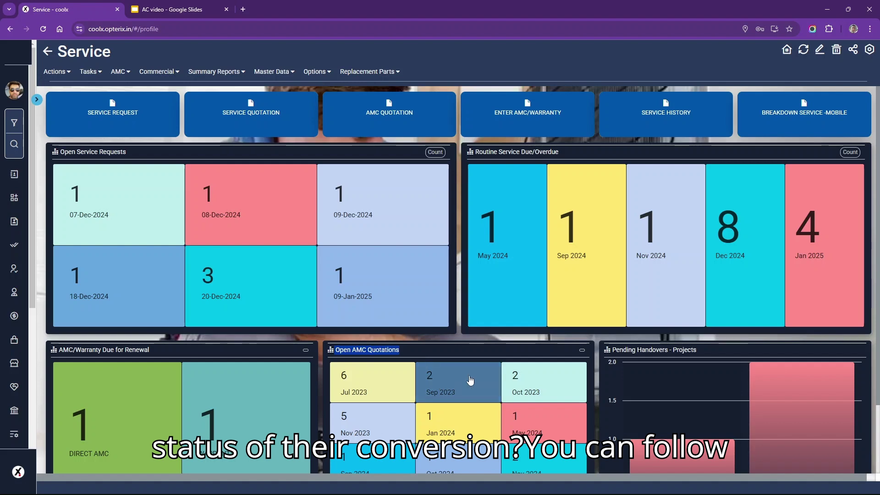
{"action": "left_click_drag", "start_coordinate": [612, 352], "coordinate": [729, 348]}
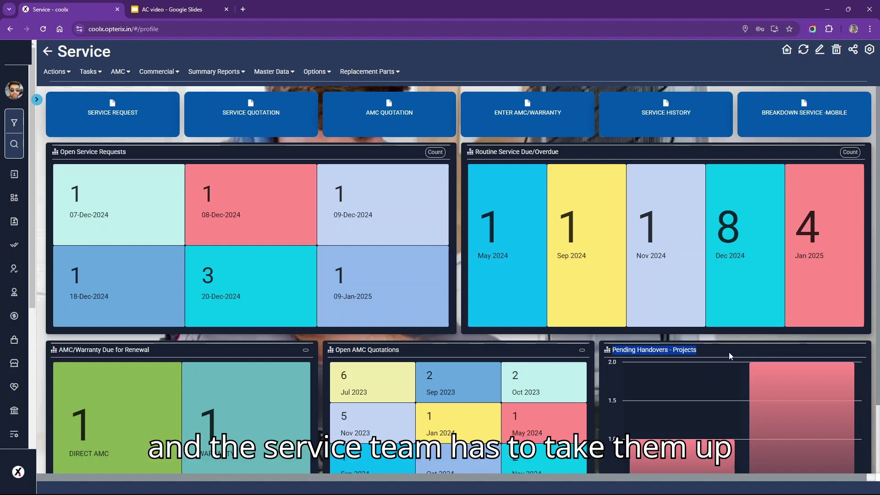
{"action": "mouse_move", "coordinate": [789, 383]}
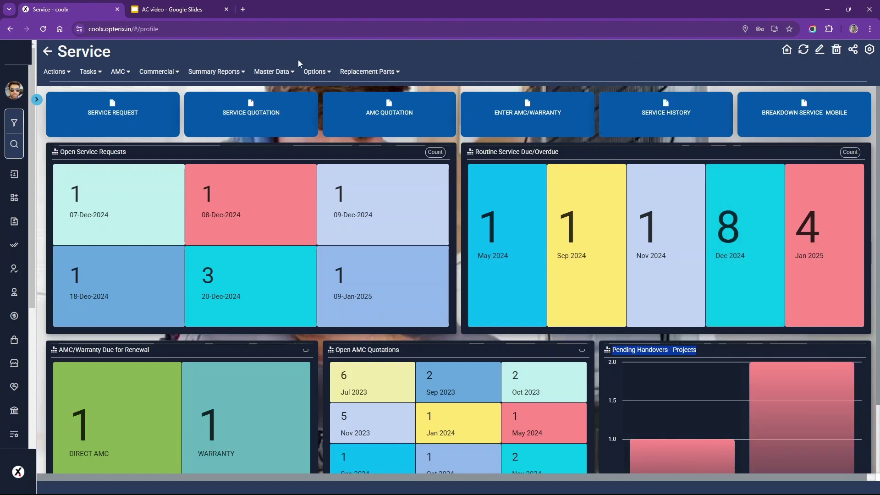
{"action": "left_click", "coordinate": [205, 71]}
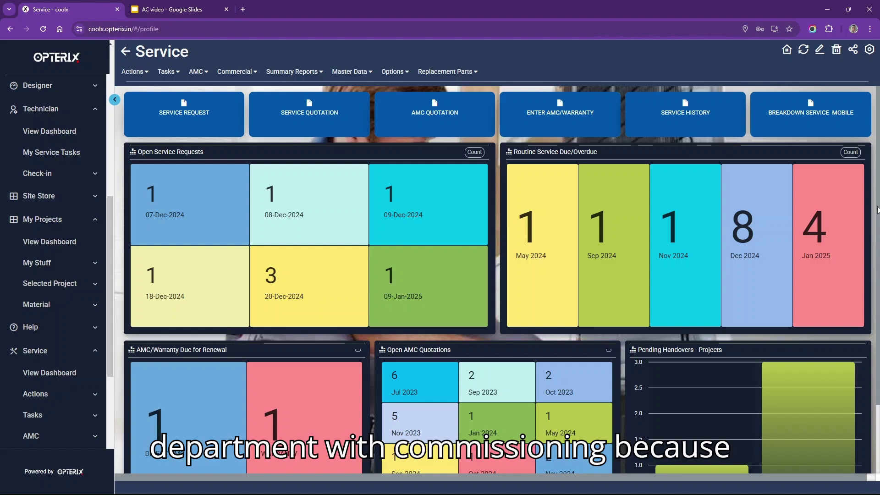
{"action": "scroll", "coordinate": [878, 210], "scroll_direction": "down", "scroll_amount": 2}
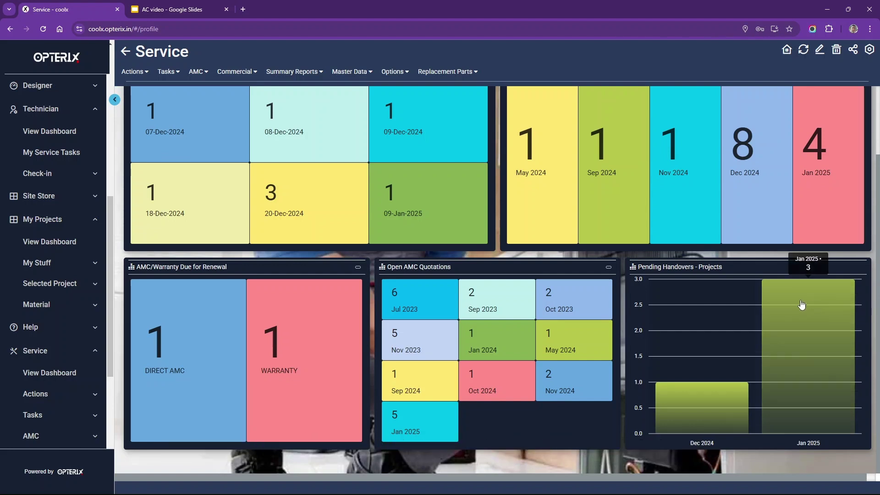
{"action": "left_click_drag", "start_coordinate": [718, 268], "coordinate": [631, 267]}
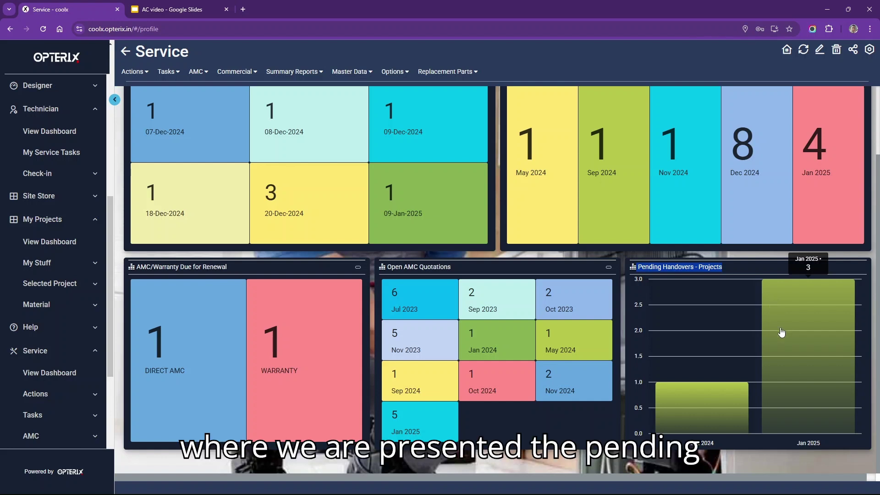
- Open the January 2025 handovers and load the 15-Jan-2025 Office VRV commissioning report
{"action": "mouse_move", "coordinate": [692, 410]}
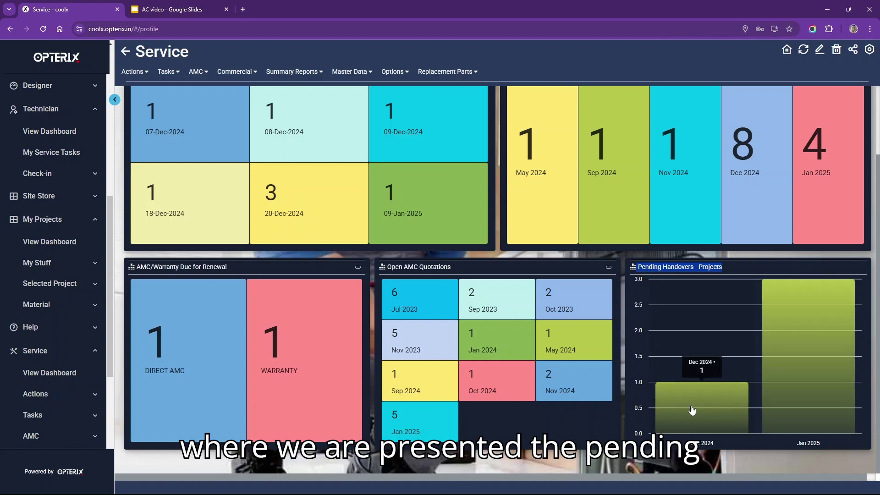
{"action": "mouse_move", "coordinate": [817, 337]}
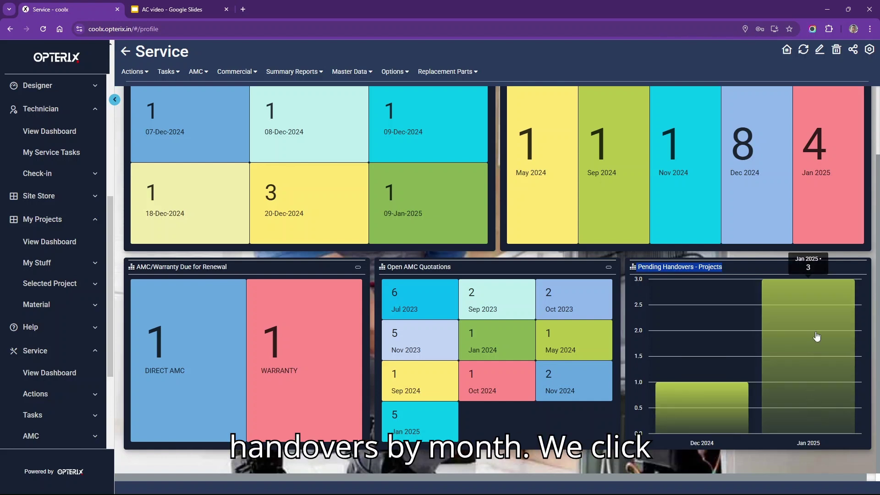
{"action": "left_click", "coordinate": [815, 352]}
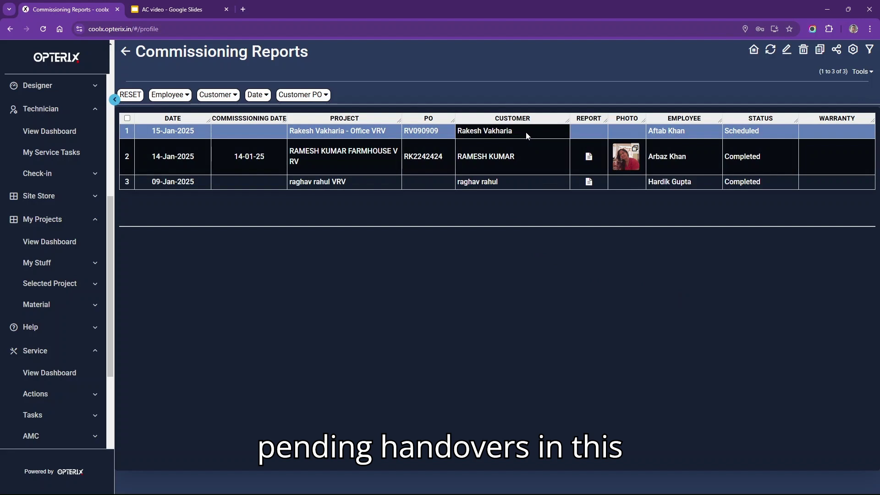
{"action": "left_click", "coordinate": [527, 136]}
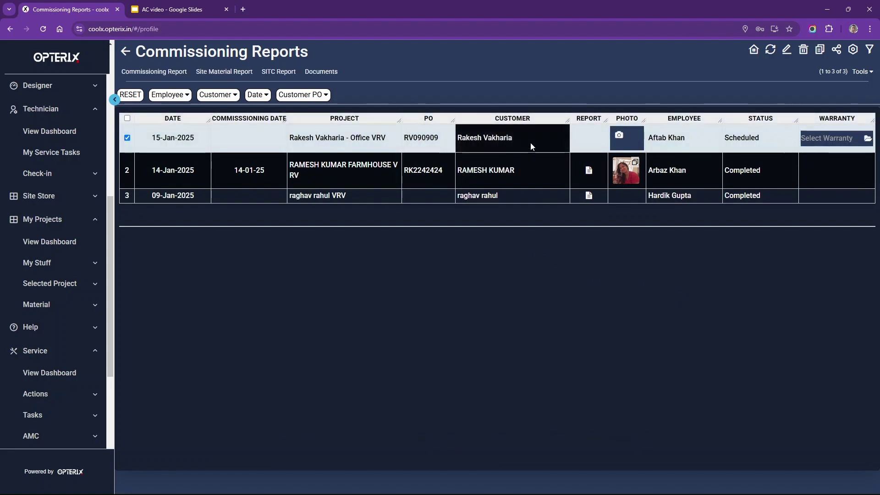
{"action": "left_click", "coordinate": [141, 74]}
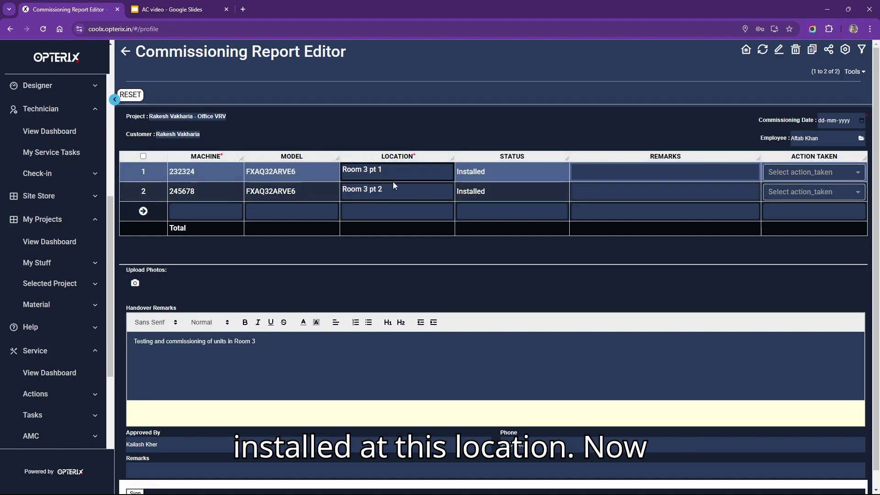
- Set the action taken to Commission for both FXAQ32ARVE6 machines
{"action": "left_click", "coordinate": [745, 179]}
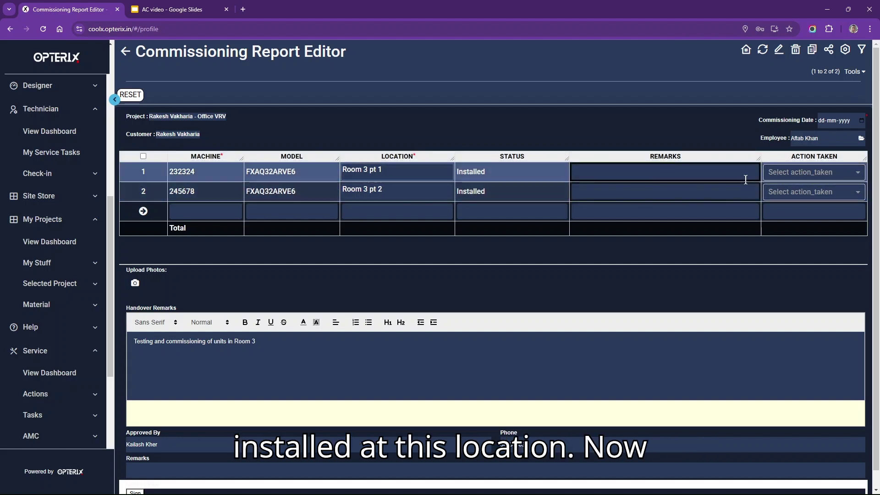
{"action": "left_click", "coordinate": [823, 175]}
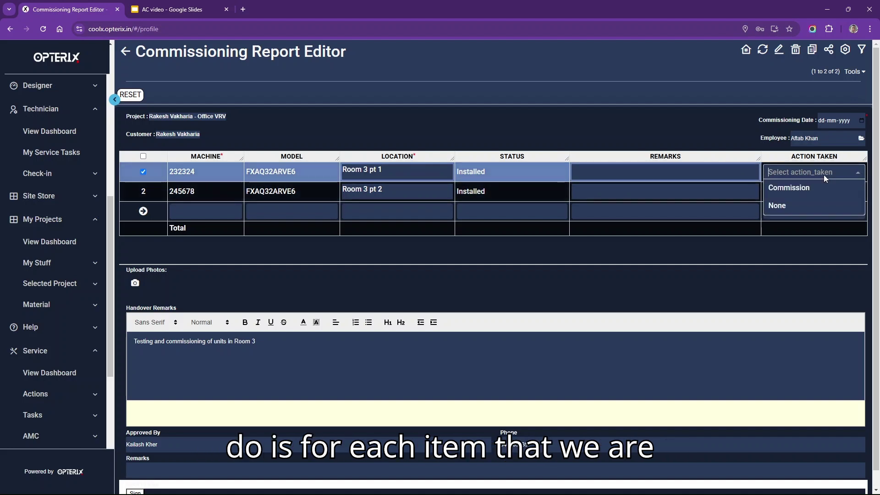
{"action": "left_click", "coordinate": [807, 192]}
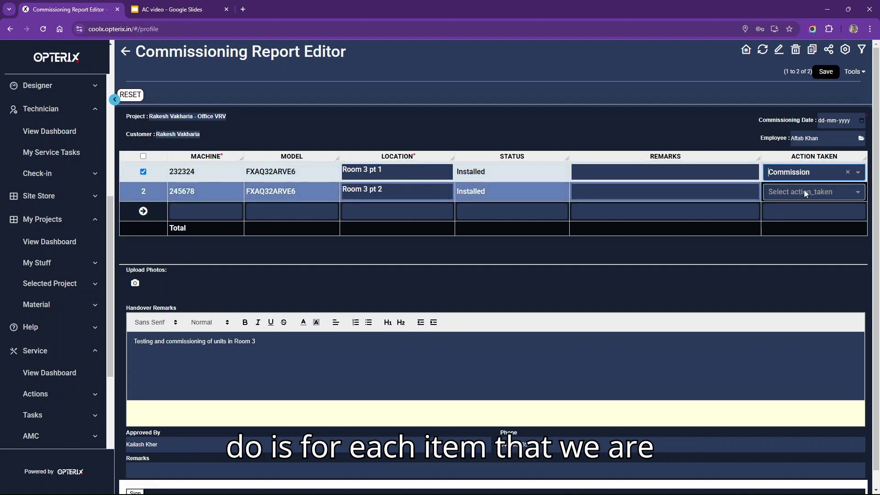
{"action": "left_click", "coordinate": [804, 191]}
{"action": "left_click", "coordinate": [821, 209]}
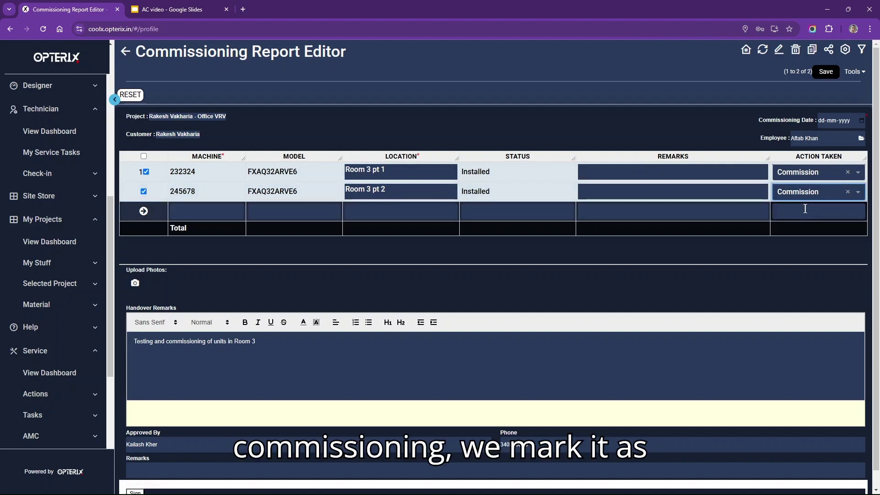
- Add the remark 'Tested okay' and set the commissioning date to 15-01-2025
{"action": "left_click", "coordinate": [612, 176]}
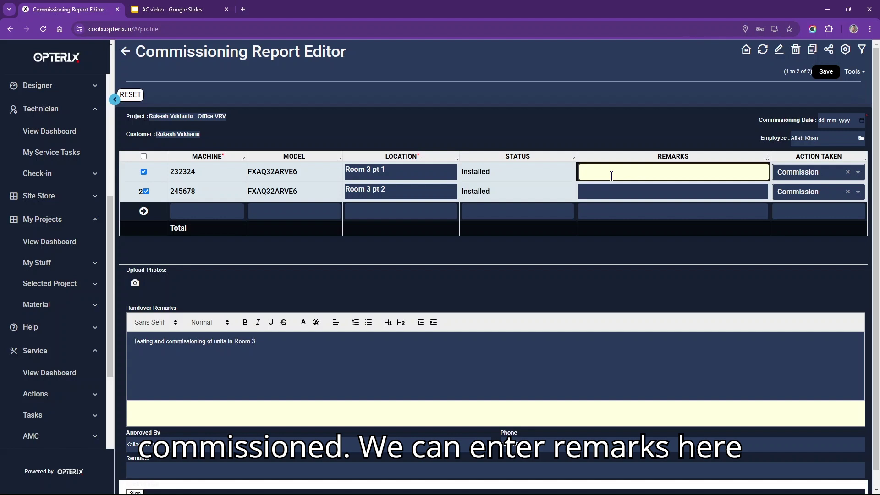
{"action": "type", "text": "Tested okay"}
{"action": "left_click", "coordinate": [741, 192]}
{"action": "type", "text": "Tested okay"}
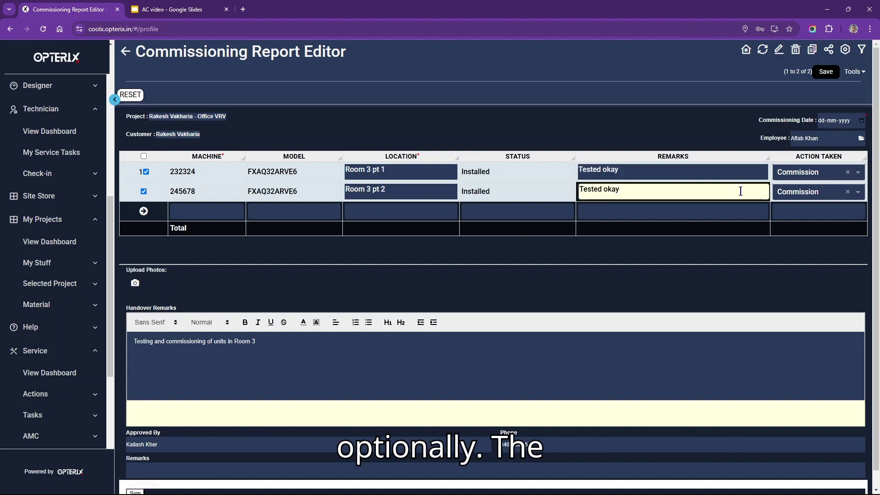
{"action": "left_click_drag", "start_coordinate": [761, 122], "coordinate": [823, 125]}
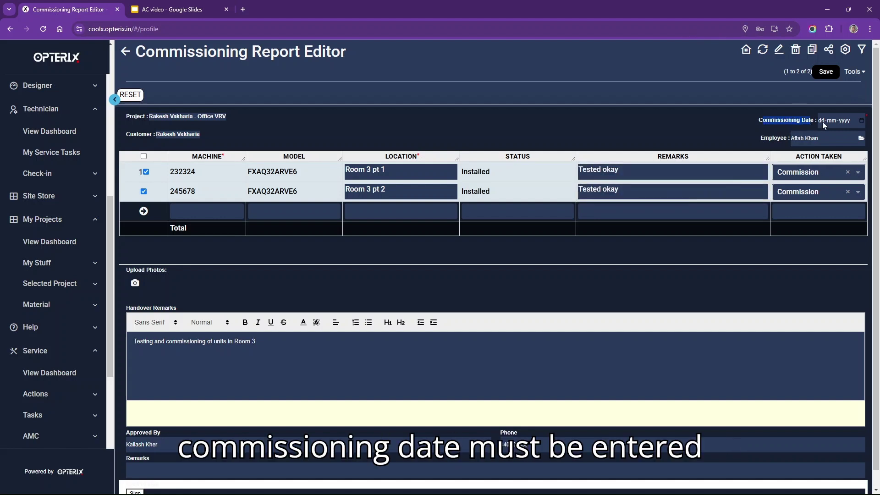
{"action": "left_click", "coordinate": [860, 123]}
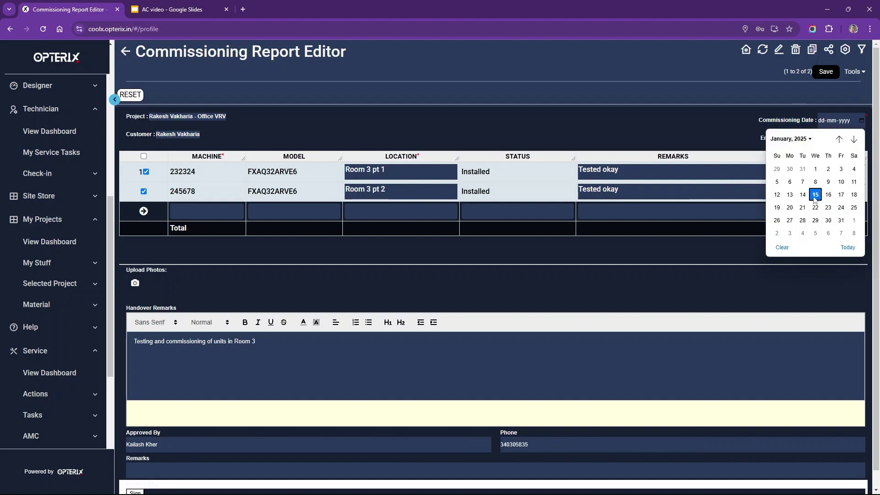
{"action": "left_click", "coordinate": [815, 194]}
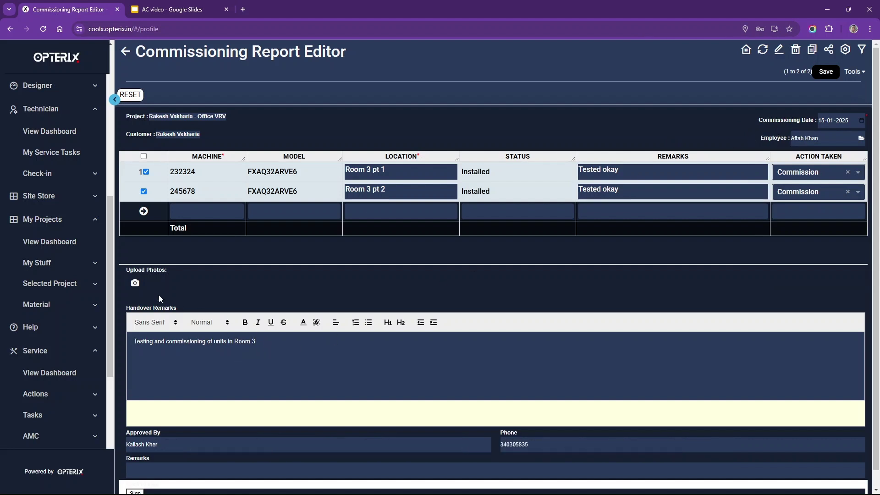
- Attach site photos 1 and 3 to the commissioning report
{"action": "left_click", "coordinate": [134, 285]}
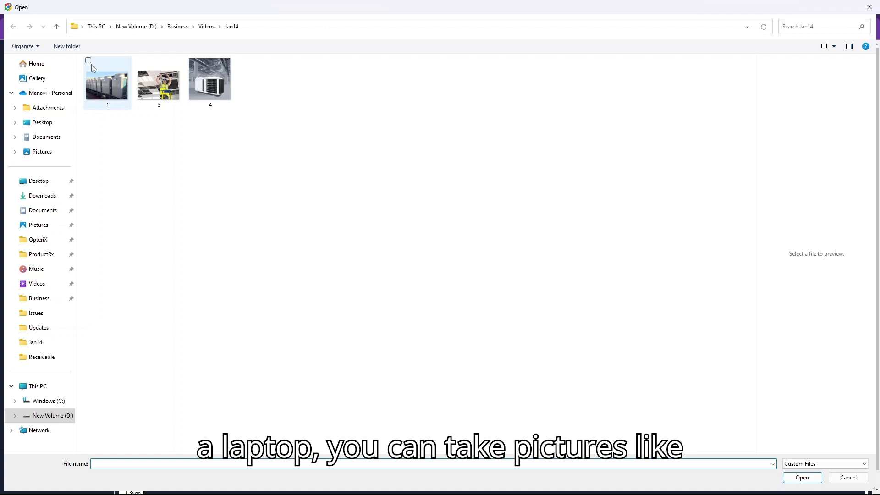
{"action": "left_click", "coordinate": [91, 64]}
{"action": "left_click", "coordinate": [141, 61]}
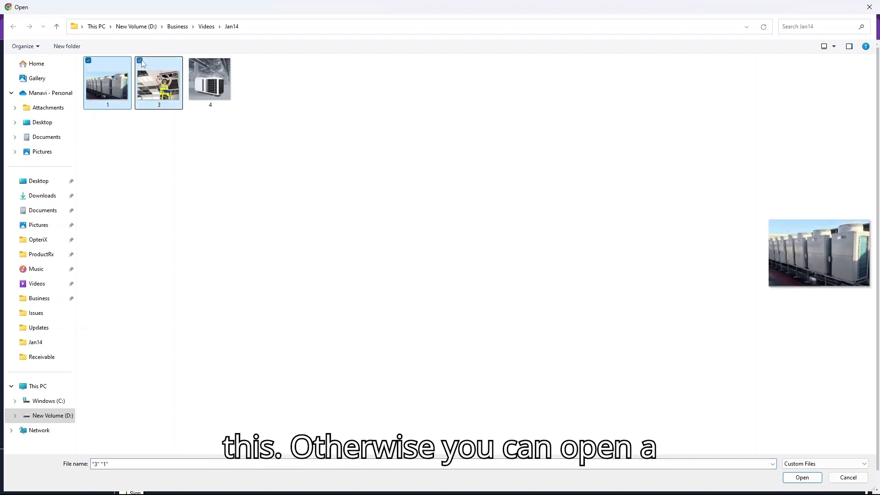
{"action": "left_click", "coordinate": [802, 477]}
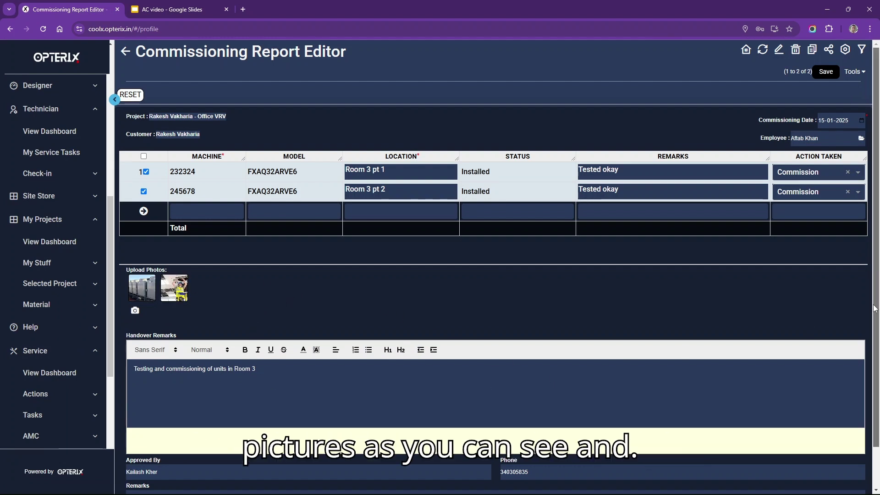
- Capture the customer's signature and save the report so both machines show Commissioned
{"action": "scroll", "coordinate": [875, 308], "scroll_direction": "down", "scroll_amount": 1}
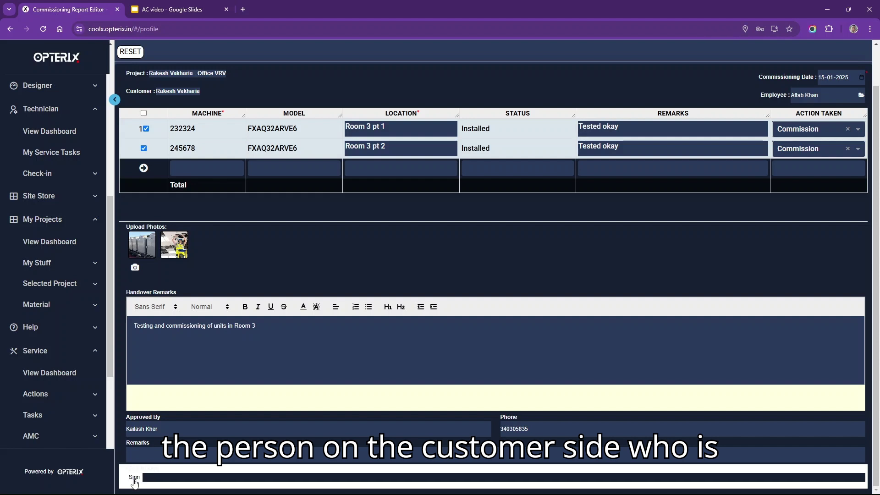
{"action": "left_click", "coordinate": [135, 478]}
{"action": "left_click_drag", "start_coordinate": [401, 135], "coordinate": [458, 145]}
{"action": "mouse_move", "coordinate": [481, 64]}
{"action": "left_mouse_down"}
{"action": "mouse_move", "coordinate": [498, 158]}
{"action": "mouse_move", "coordinate": [538, 115]}
{"action": "left_mouse_up"}
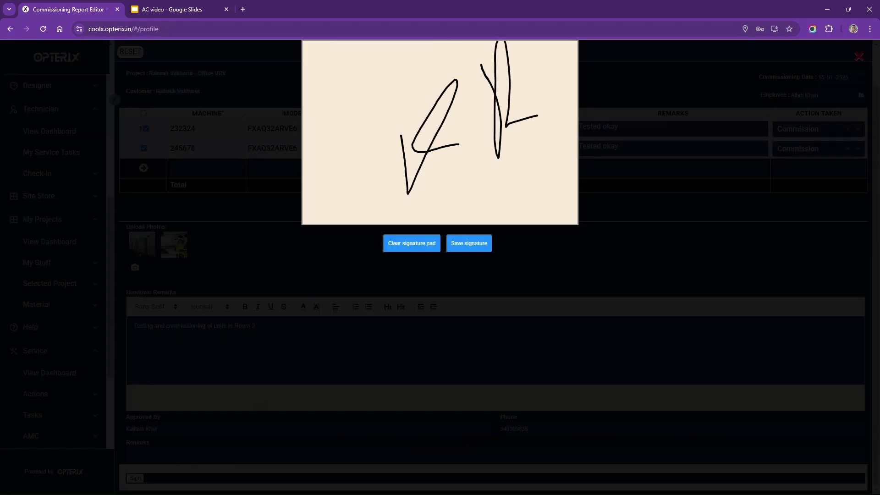
{"action": "left_click", "coordinate": [469, 243]}
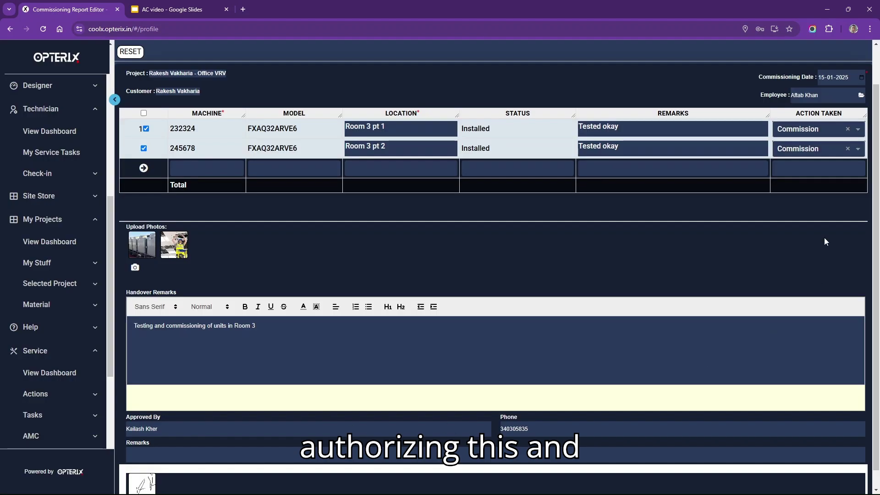
{"action": "scroll", "coordinate": [823, 126], "scroll_direction": "up", "scroll_amount": 1}
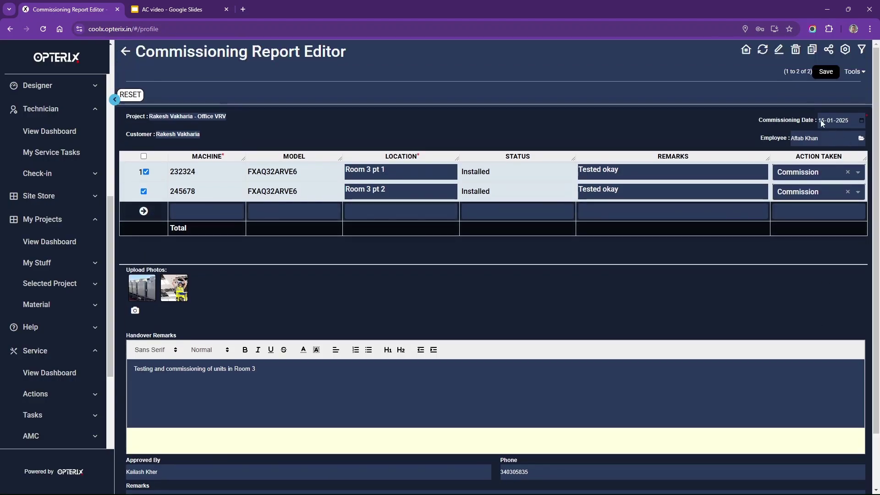
{"action": "left_click", "coordinate": [824, 84]}
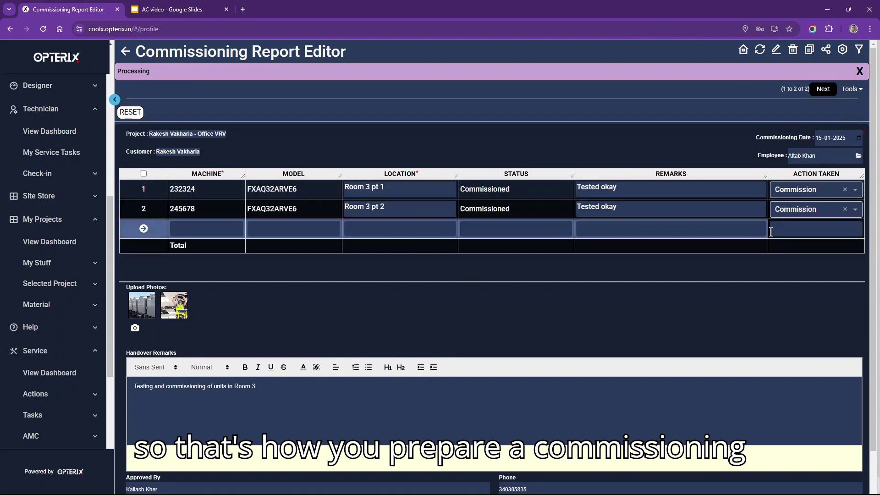
- Open the first entry's commissioning report, cancel its print preview, and go back to the Commissioning Reports list
{"action": "left_click", "coordinate": [824, 90]}
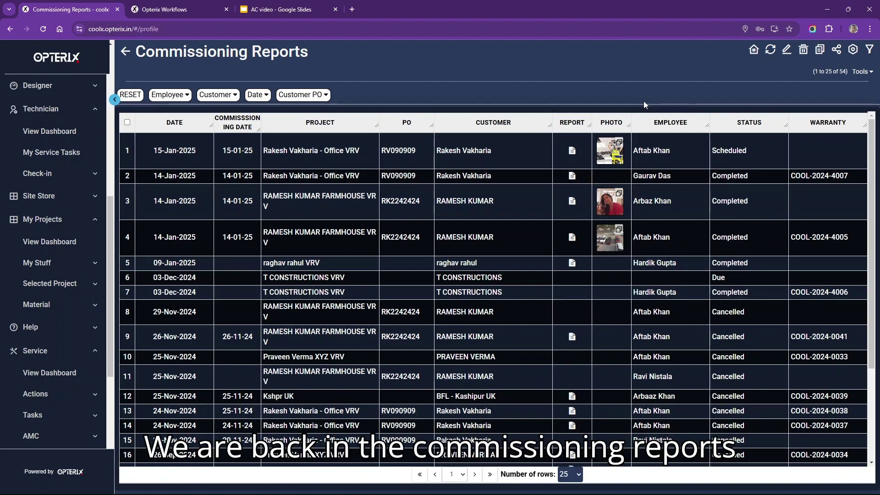
{"action": "left_click_drag", "start_coordinate": [222, 51], "coordinate": [136, 51]}
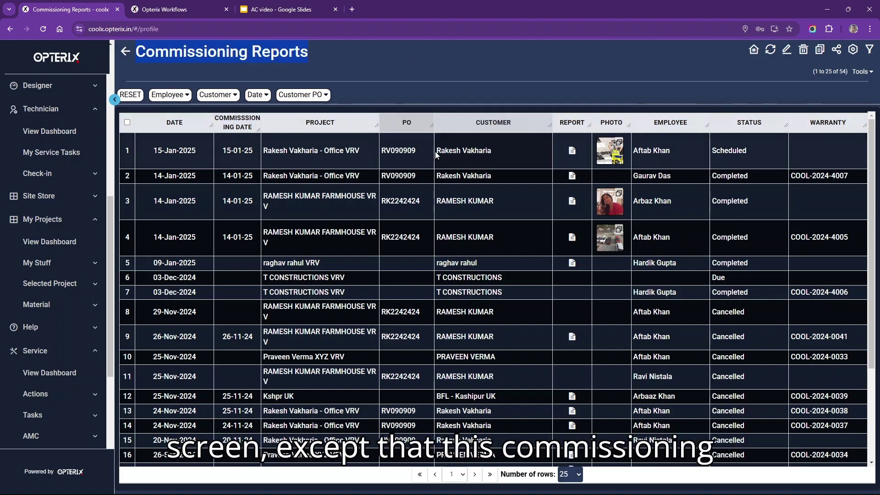
{"action": "left_click", "coordinate": [572, 152]}
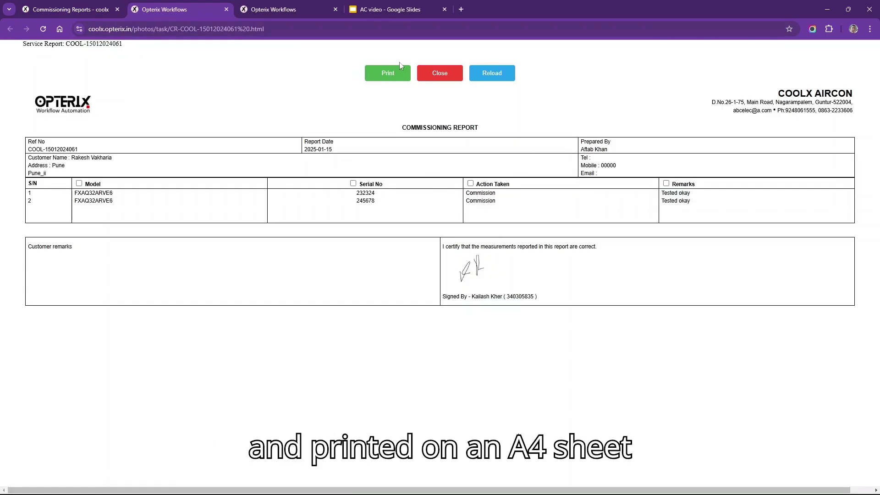
{"action": "left_click", "coordinate": [383, 70]}
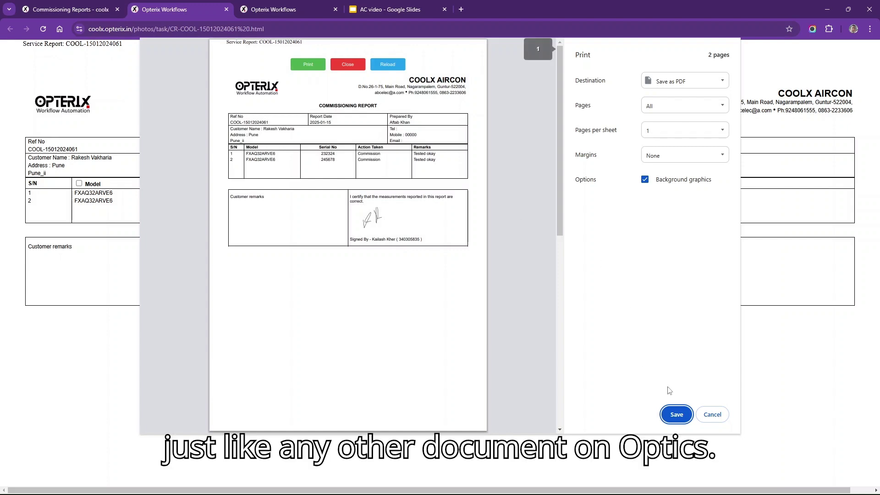
{"action": "left_click", "coordinate": [711, 415]}
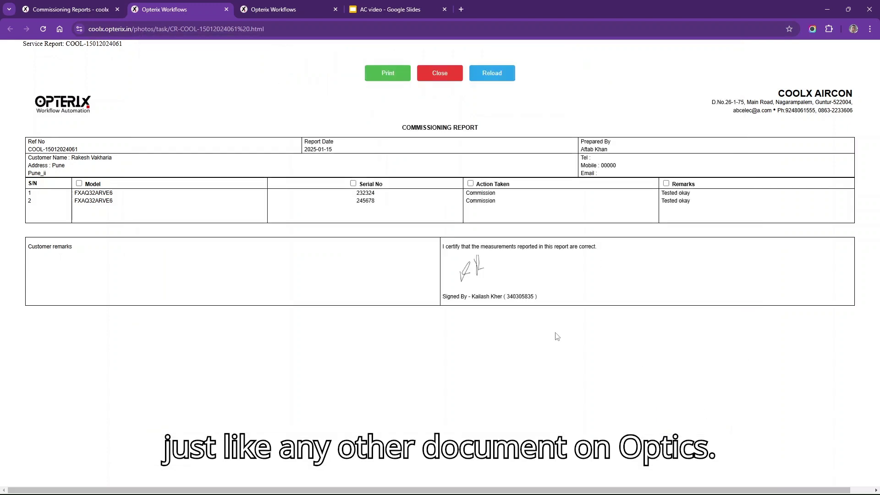
{"action": "left_click", "coordinate": [60, 8]}
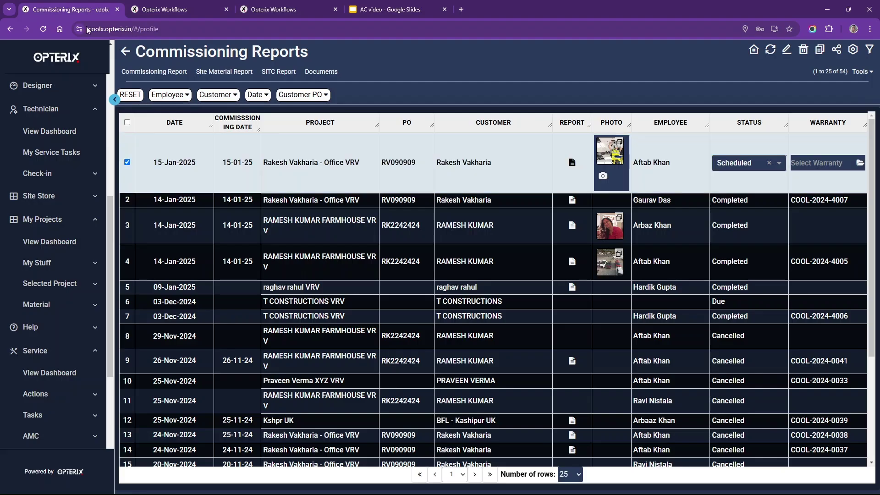
- Review both site photos of the 15-Jan-2025 entry, then save its status as Completed
{"action": "left_click", "coordinate": [607, 151]}
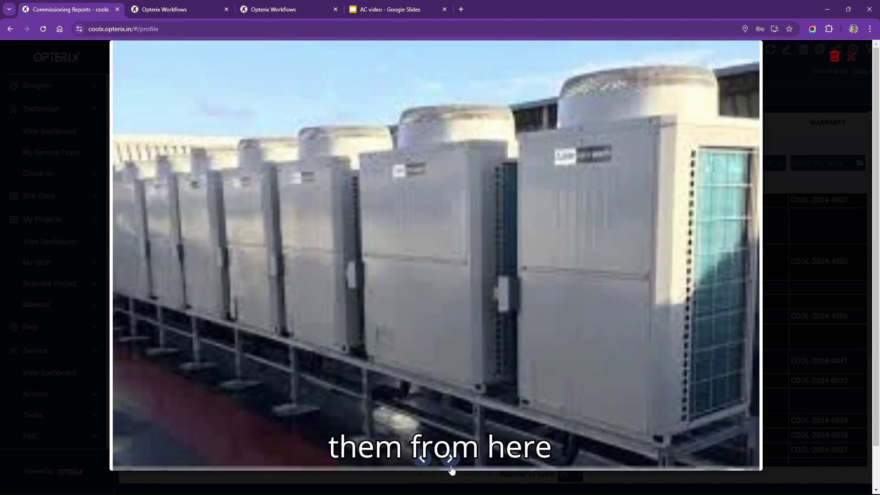
{"action": "left_click", "coordinate": [451, 460]}
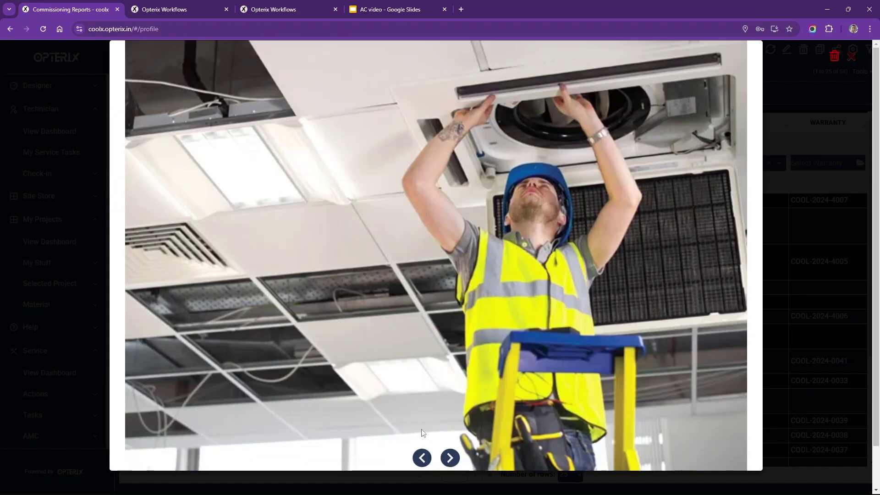
{"action": "key", "text": "Escape"}
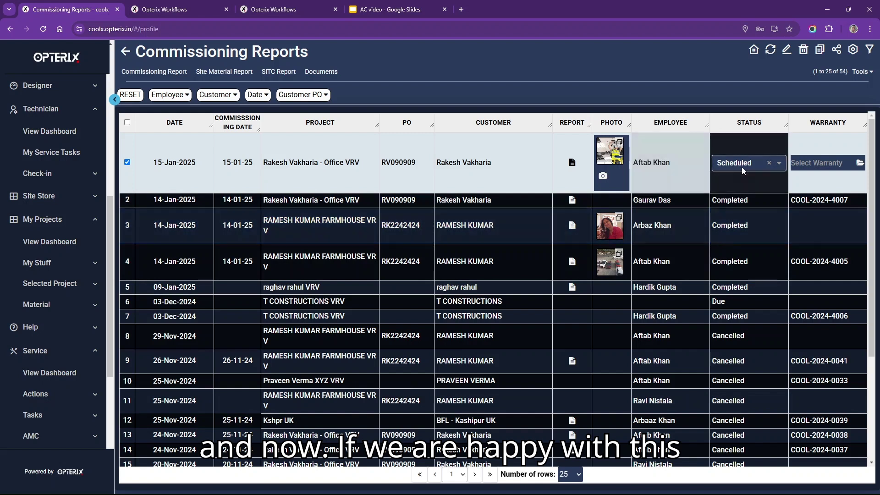
{"action": "left_click", "coordinate": [781, 167]}
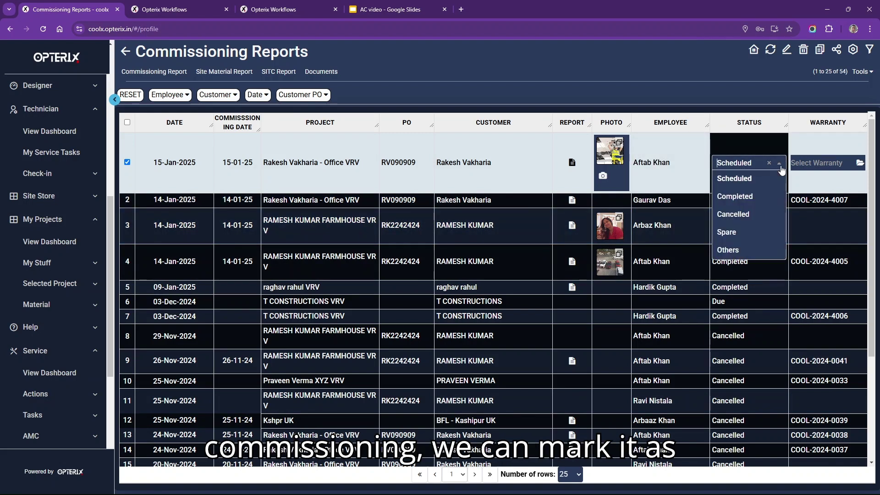
{"action": "left_click", "coordinate": [746, 196]}
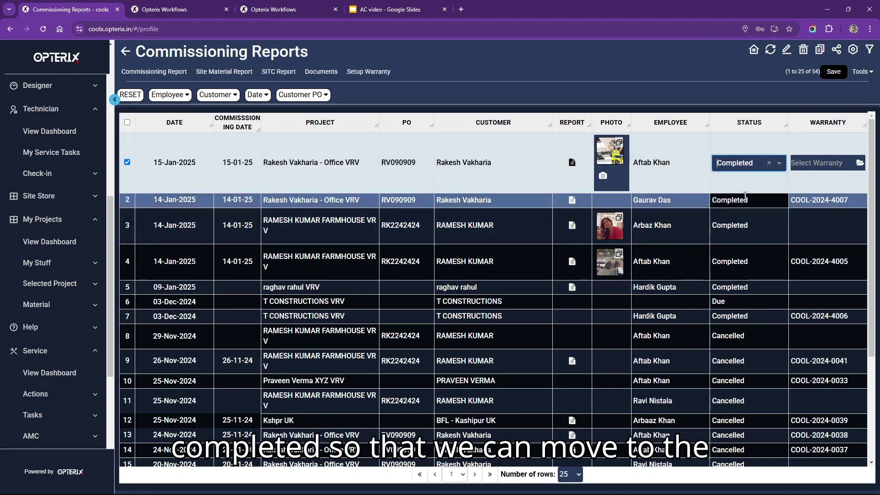
{"action": "left_click", "coordinate": [831, 73]}
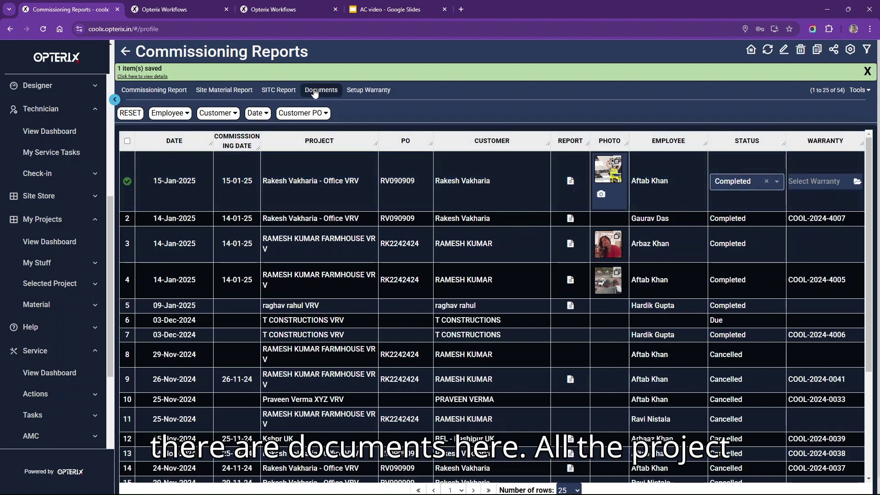
{"action": "left_click", "coordinate": [315, 91]}
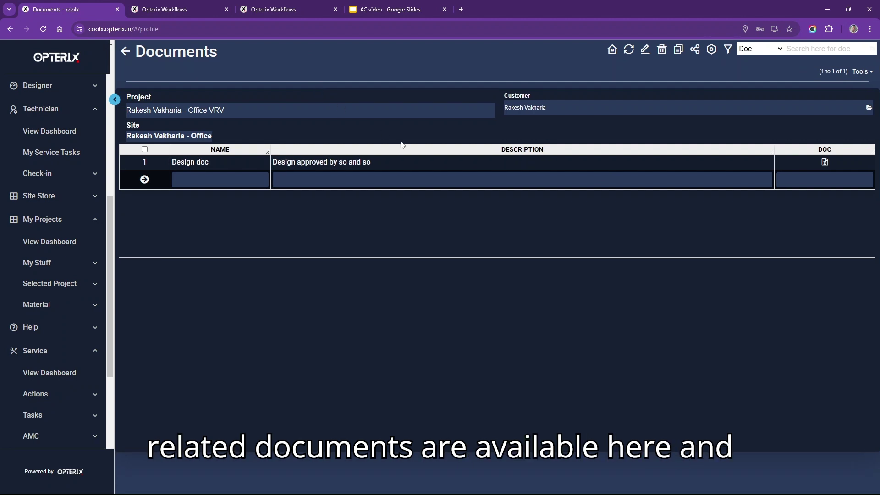
{"action": "left_click", "coordinate": [227, 172]}
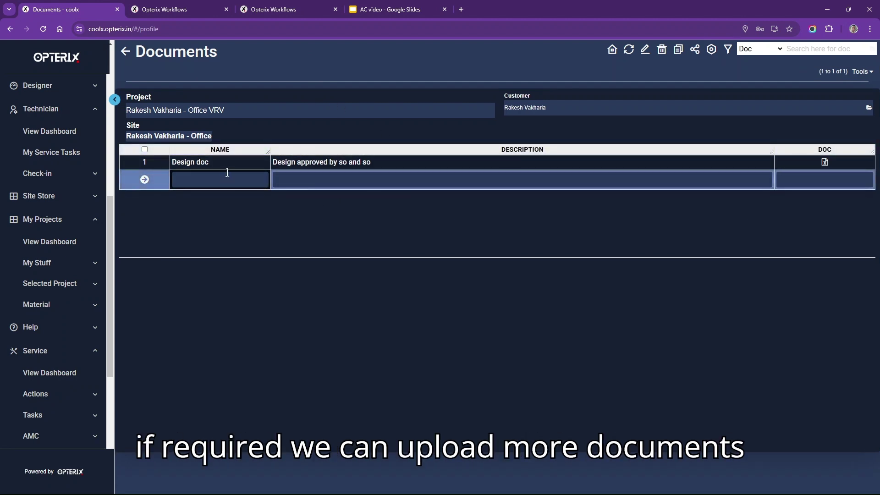
{"action": "left_click", "coordinate": [226, 179]}
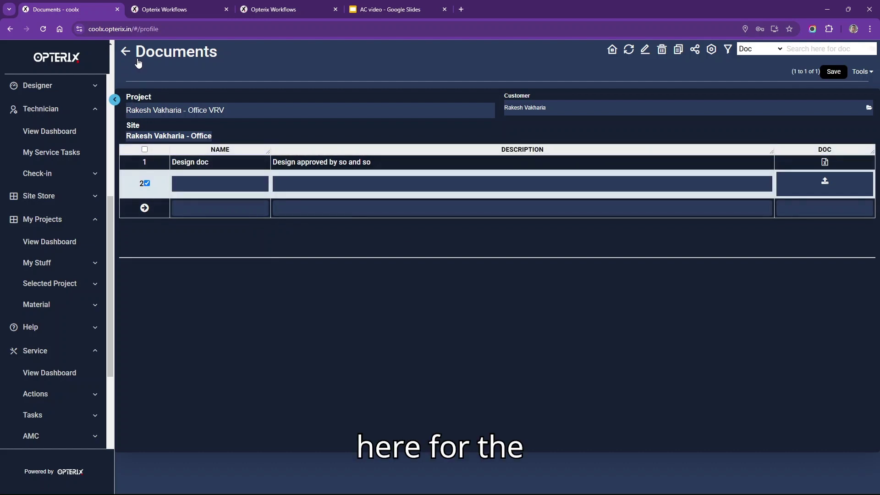
{"action": "left_click", "coordinate": [125, 53]}
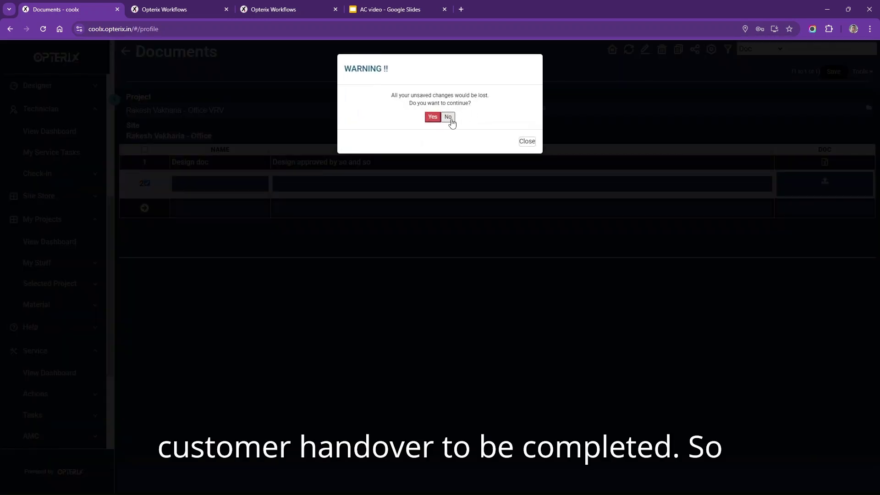
{"action": "left_click", "coordinate": [436, 120]}
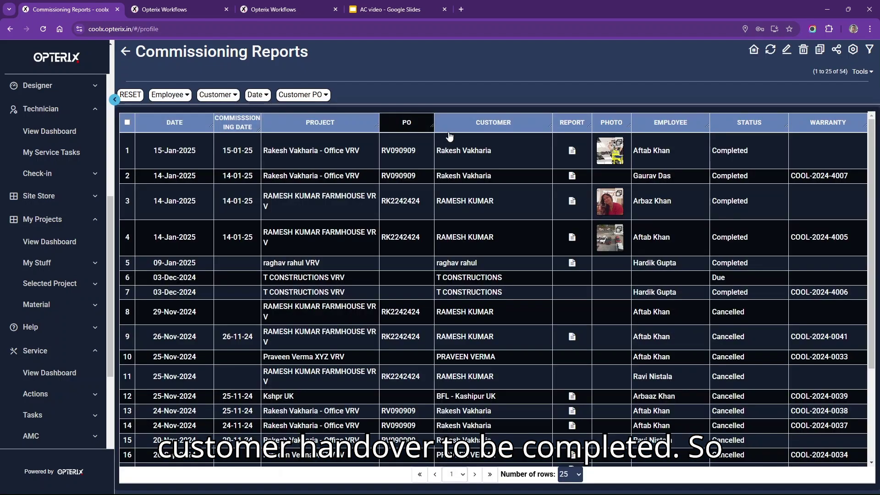
- Put the 15-Jan-2025 entry into edit mode and launch Setup Warranty for it
{"action": "left_click", "coordinate": [744, 154]}
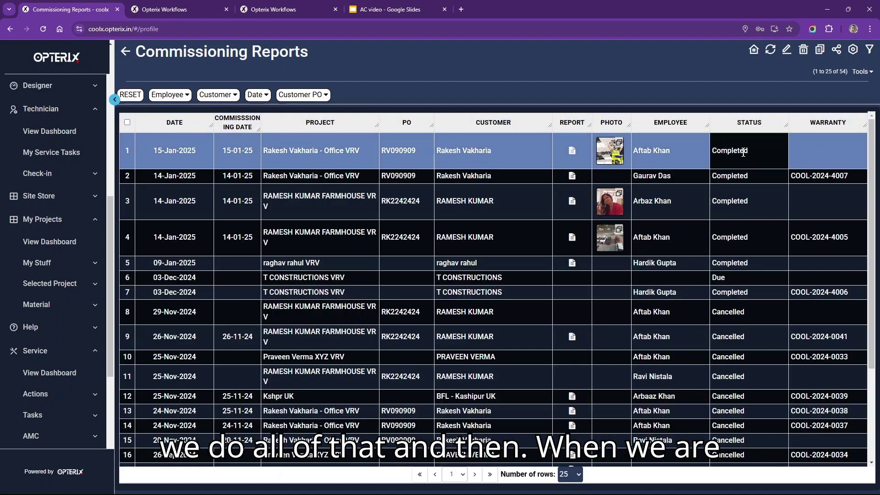
{"action": "left_click", "coordinate": [743, 153]}
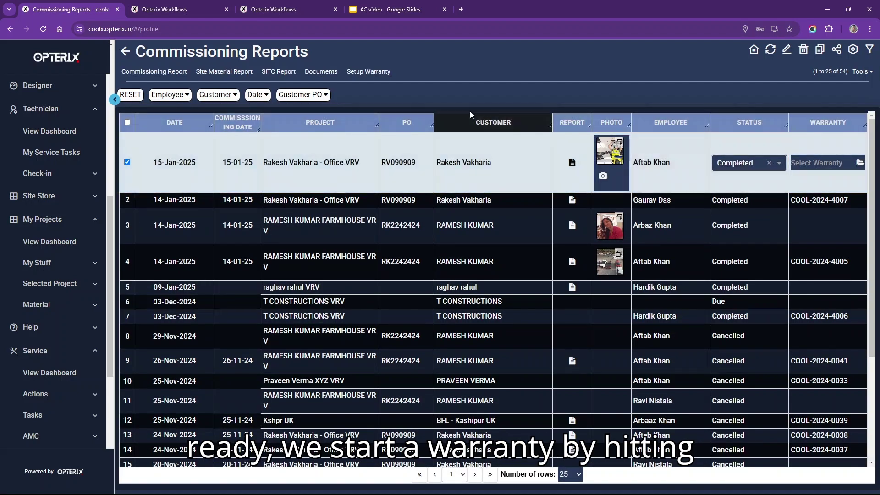
{"action": "left_click", "coordinate": [366, 76]}
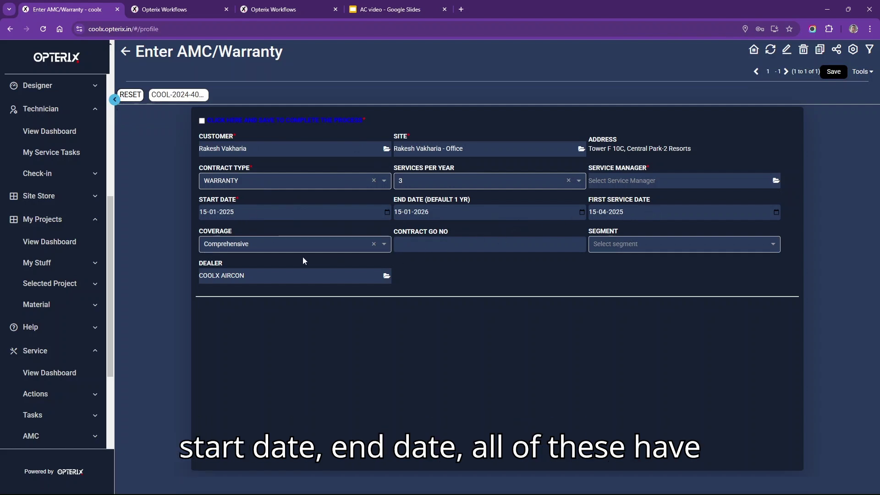
- Assign the service manager found by searching 'af', save the warranty, and open its summary
{"action": "left_click", "coordinate": [659, 179]}
{"action": "type", "text": "aft"}
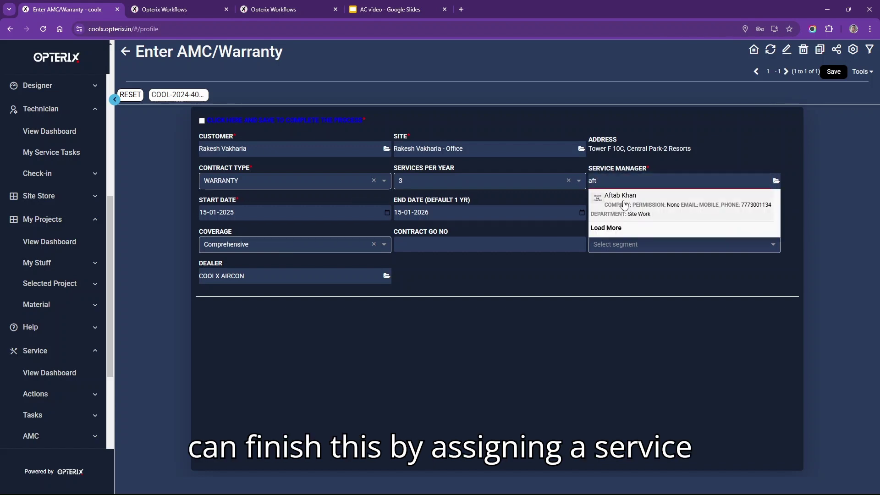
{"action": "left_click", "coordinate": [623, 201]}
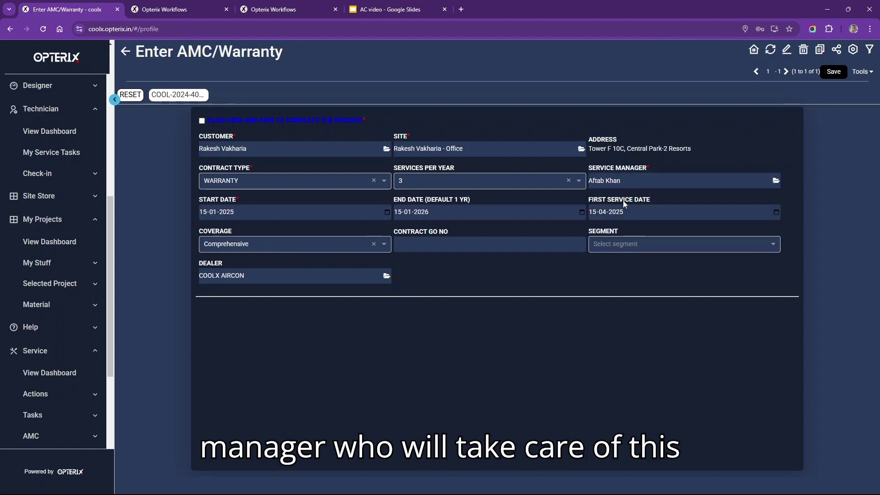
{"action": "left_click", "coordinate": [832, 73]}
{"action": "left_click", "coordinate": [828, 90]}
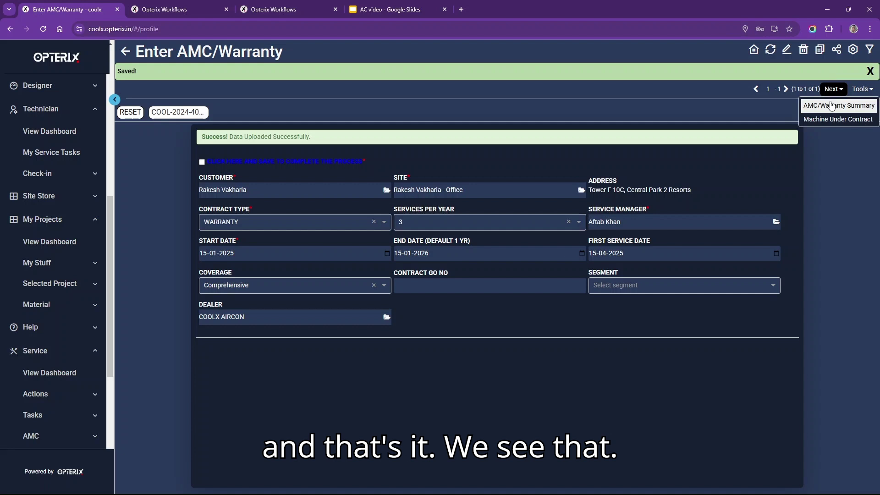
{"action": "left_click", "coordinate": [832, 105]}
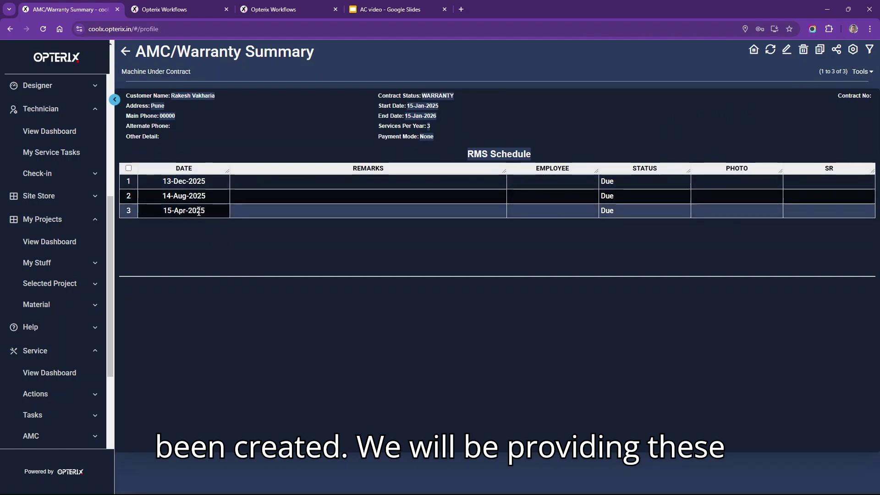
- Check the 15-Apr, 14-Aug and 13-Dec-2025 RMS Schedule visits, then list the covered machines
{"action": "left_click", "coordinate": [207, 179]}
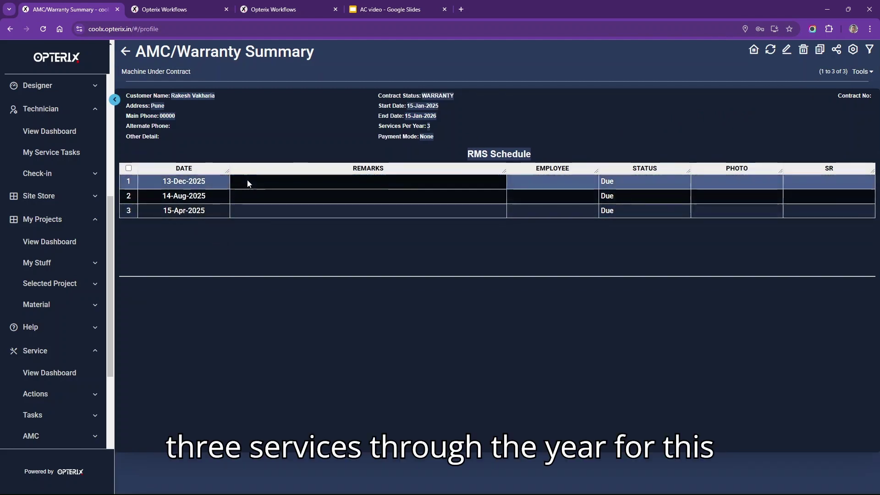
{"action": "left_click", "coordinate": [453, 195]}
{"action": "left_click", "coordinate": [434, 187]}
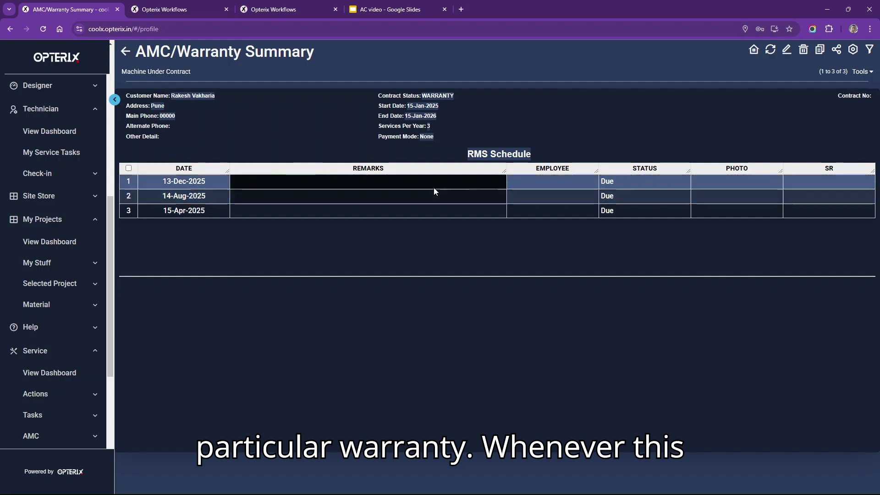
{"action": "left_click", "coordinate": [264, 210]}
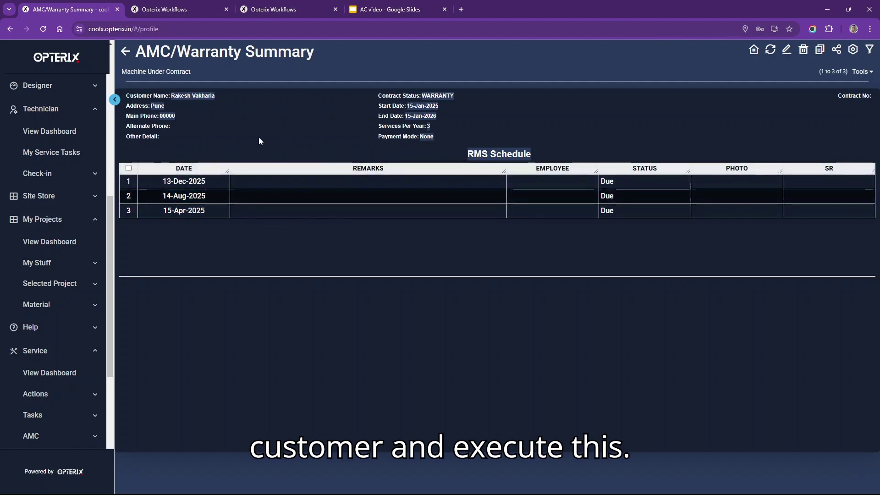
{"action": "left_click", "coordinate": [132, 74]}
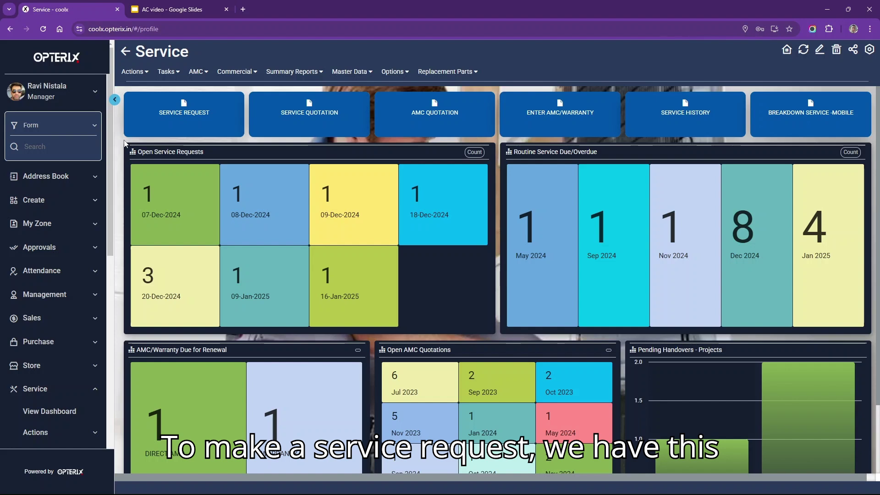
- Start a new service request with the customer, their office site and complaint 'Cooling is not effective'
{"action": "left_click", "coordinate": [213, 119]}
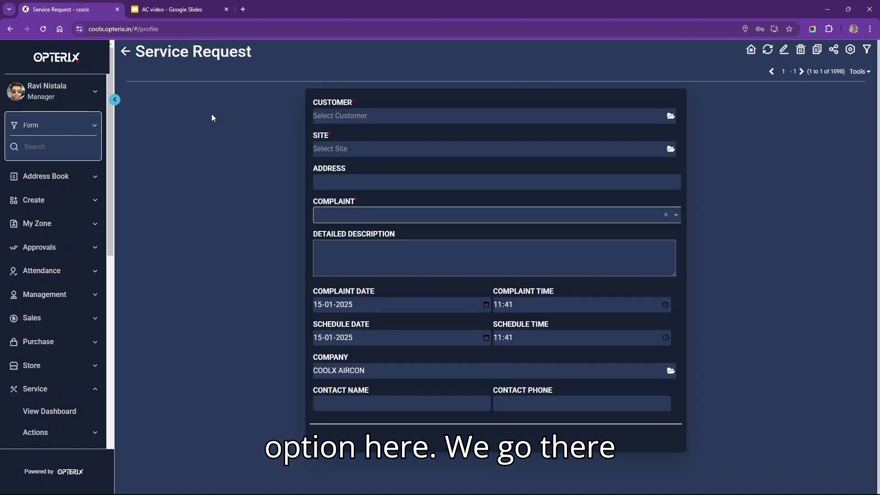
{"action": "left_click", "coordinate": [344, 116]}
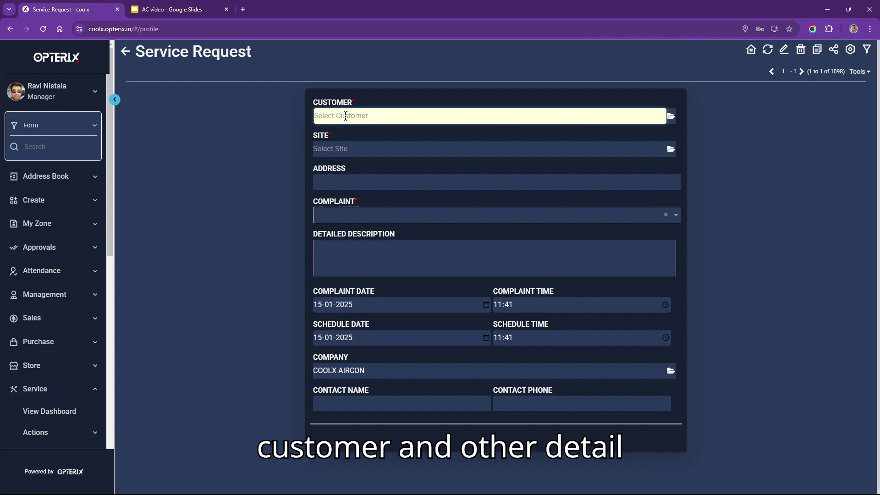
{"action": "type", "text": "rake"}
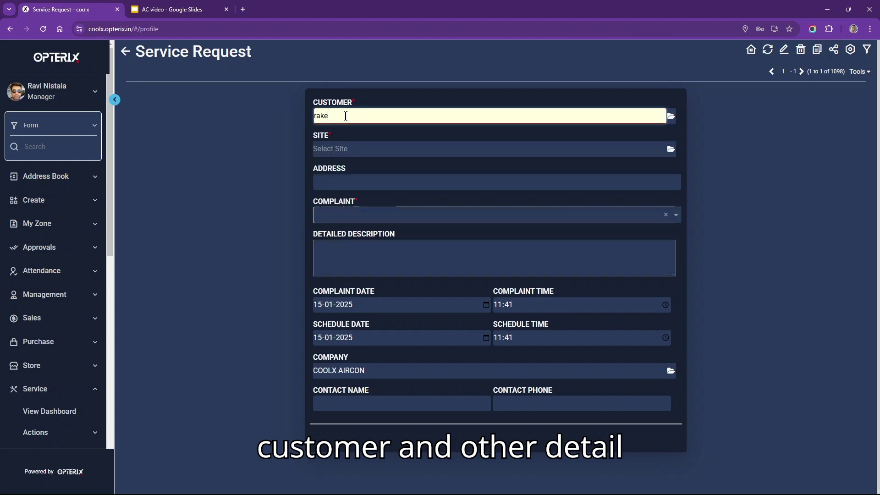
{"action": "left_click", "coordinate": [362, 133]}
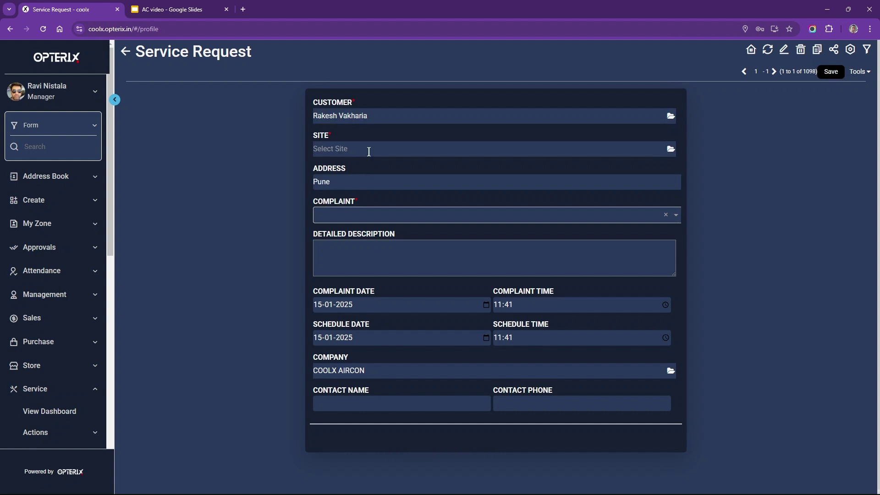
{"action": "left_click", "coordinate": [367, 149]}
{"action": "type", "text": "rak"}
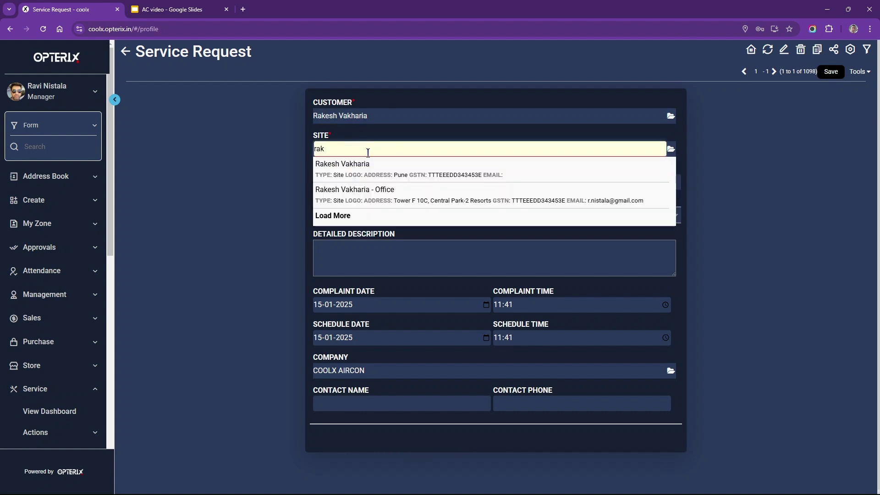
{"action": "left_click", "coordinate": [368, 193]}
{"action": "left_click", "coordinate": [364, 217]}
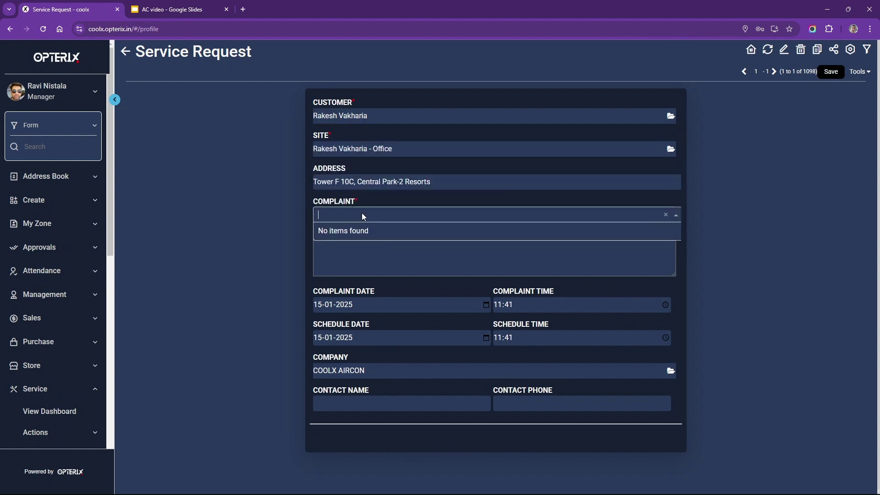
{"action": "type", "text": "coo"}
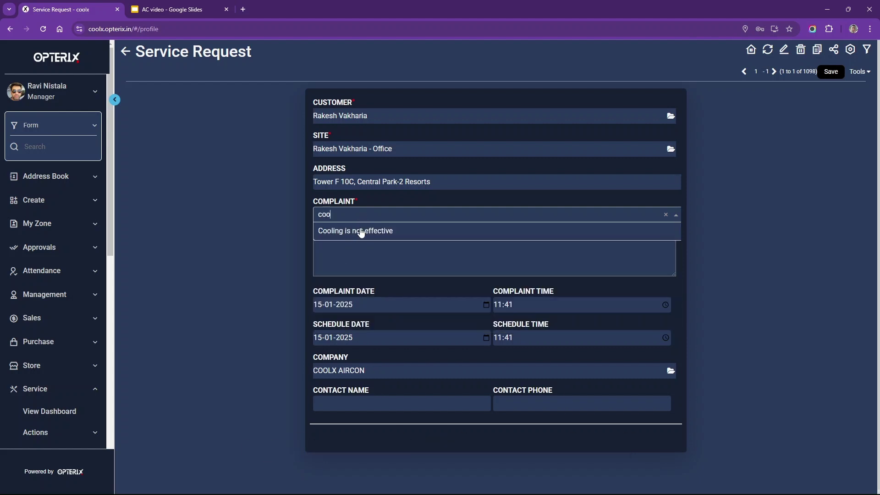
{"action": "left_click", "coordinate": [361, 231]}
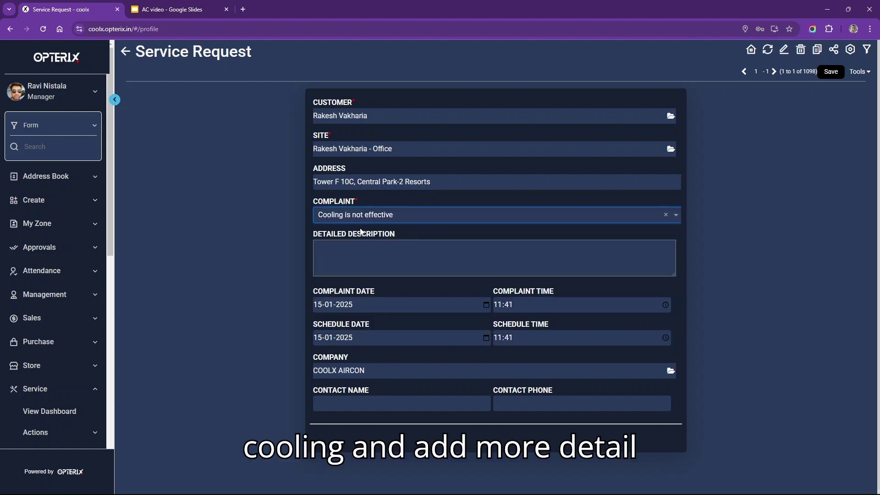
- Add description 'Cooling is to slow', schedule 16-01-2025 at 09:00, enter contact name and phone, and save
{"action": "left_click", "coordinate": [346, 257]}
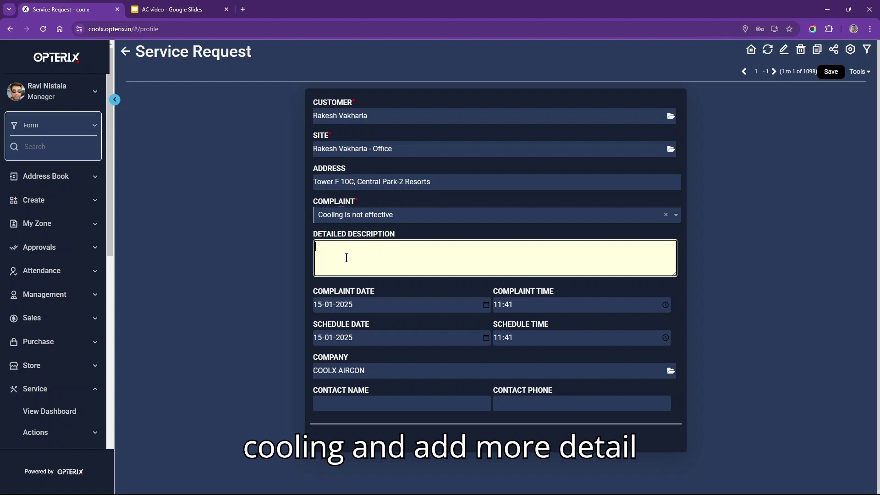
{"action": "type", "text": "Cooling is to slow"}
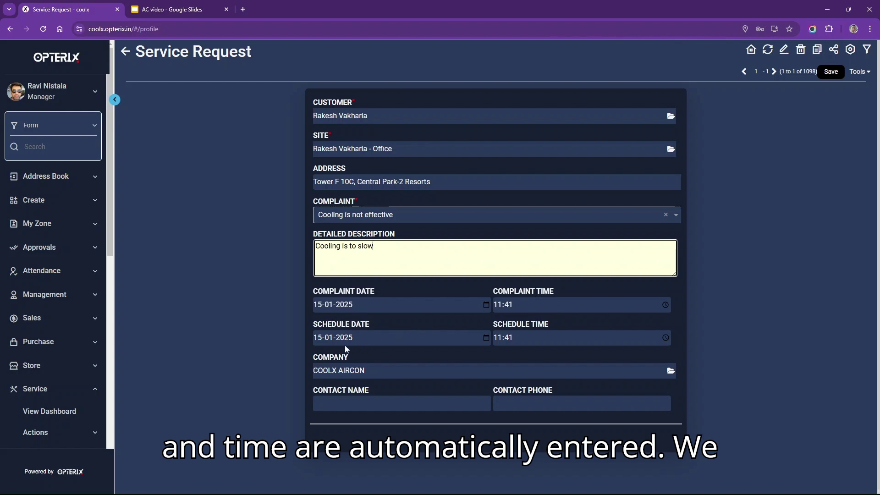
{"action": "left_click", "coordinate": [316, 341]}
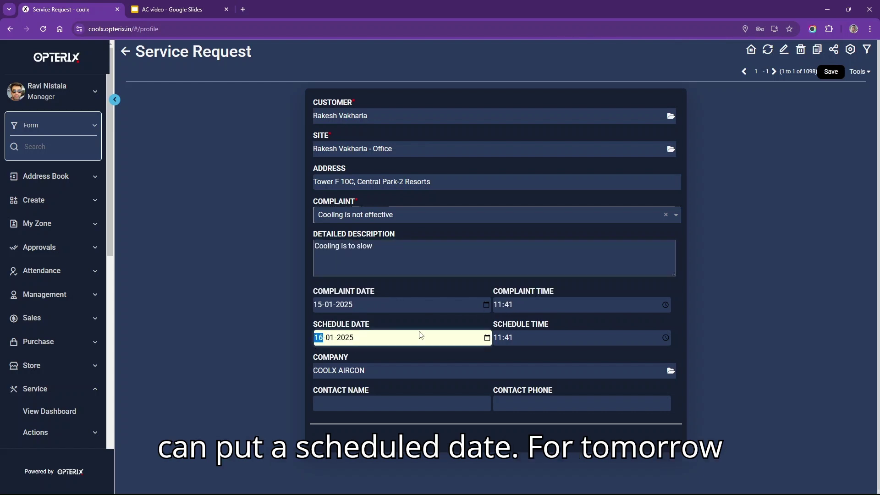
{"action": "left_click", "coordinate": [507, 338]}
{"action": "type", "text": "09:00"}
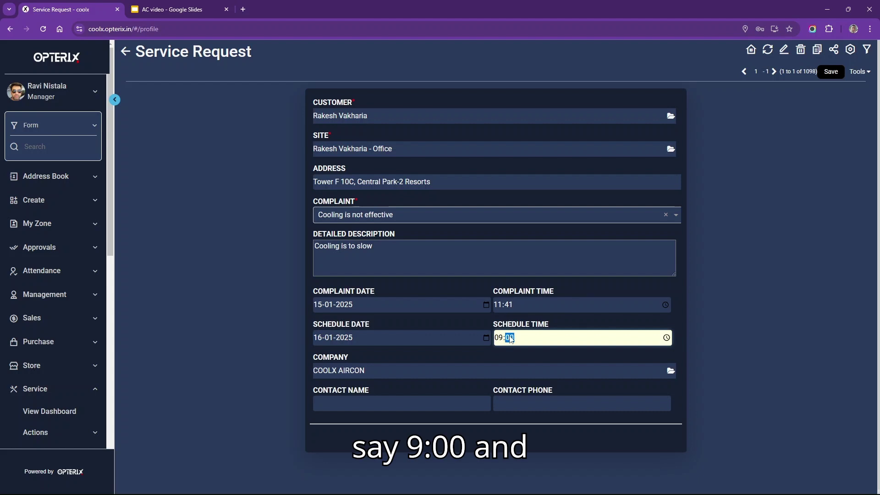
{"action": "left_click", "coordinate": [390, 406]}
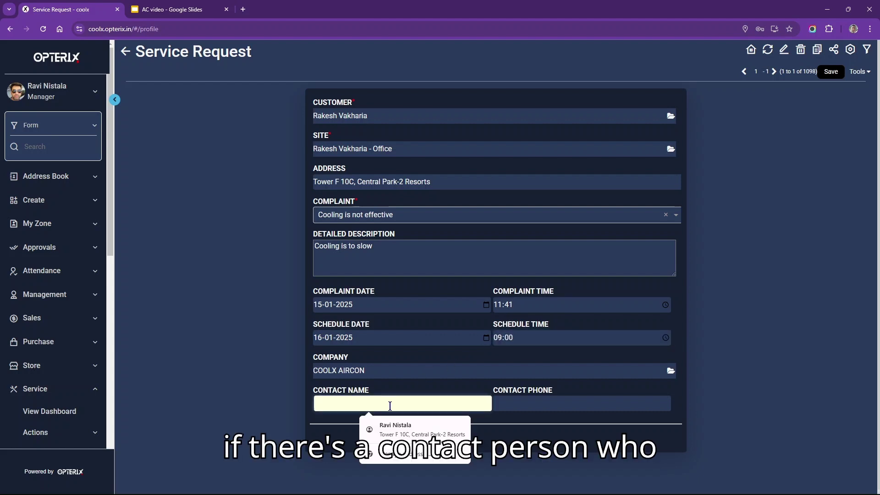
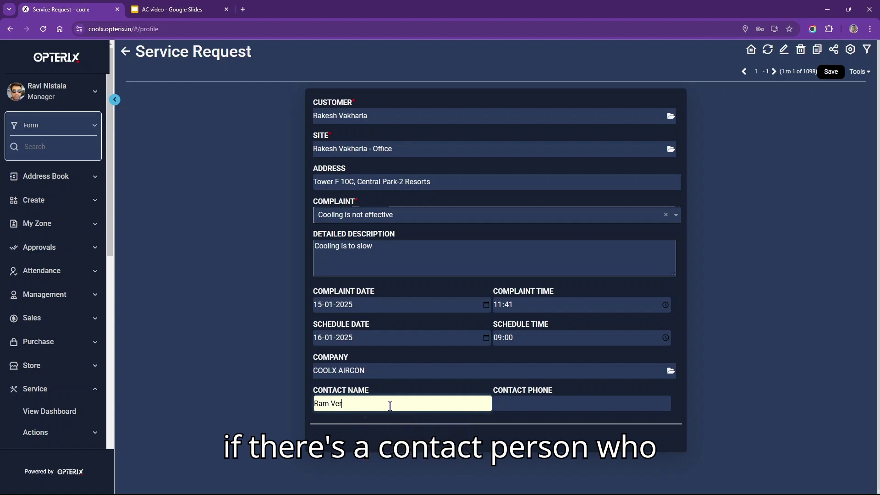
{"action": "key", "text": "Tab"}
{"action": "type", "text": "545466"}
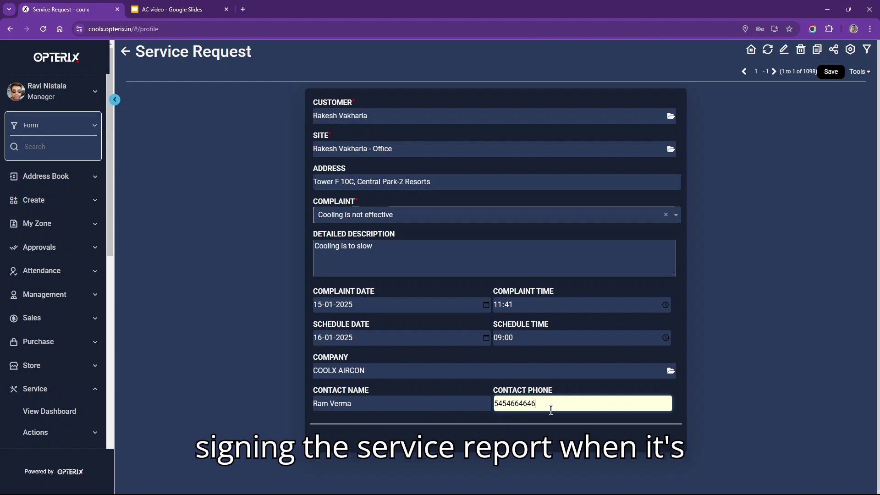
{"action": "left_click", "coordinate": [824, 74]}
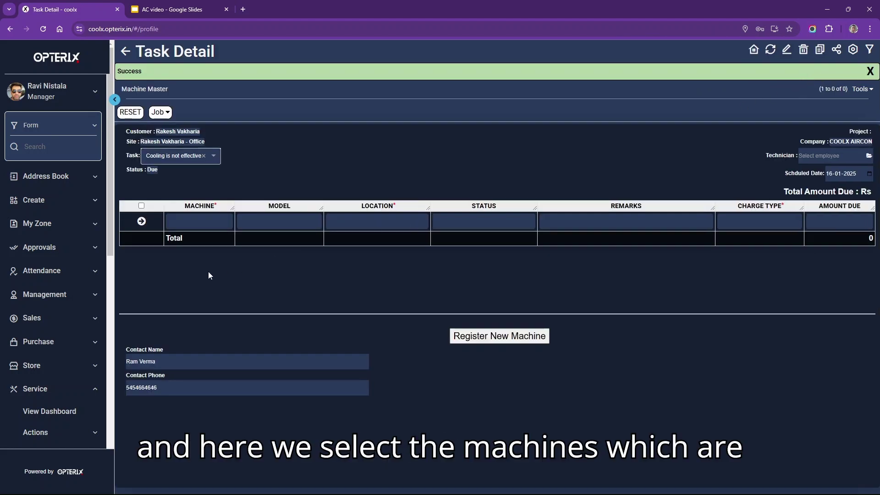
- Add a machine row, filter the picker by 'room 3' and tick machines 232324 and 245678
{"action": "left_click", "coordinate": [202, 222]}
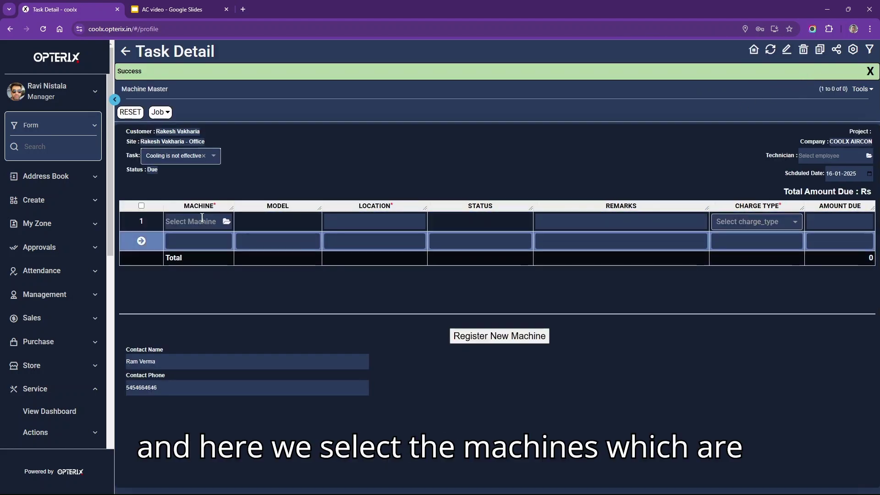
{"action": "left_click", "coordinate": [227, 222]}
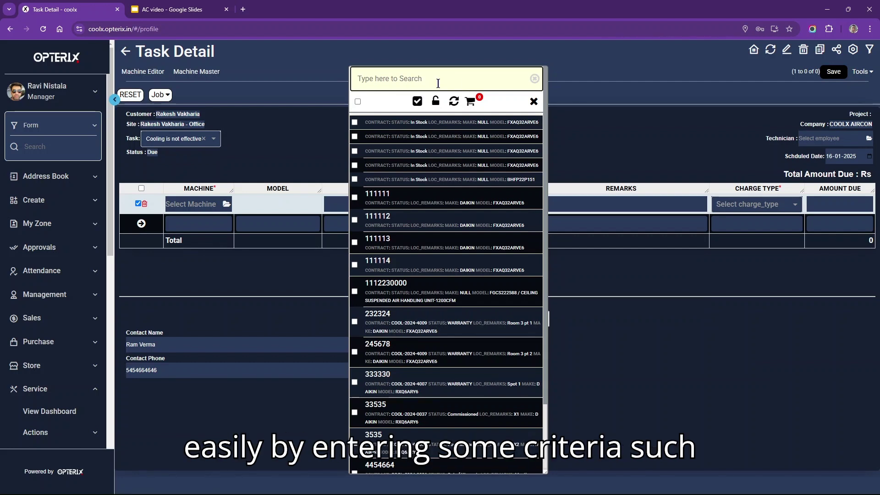
{"action": "type", "text": "war"}
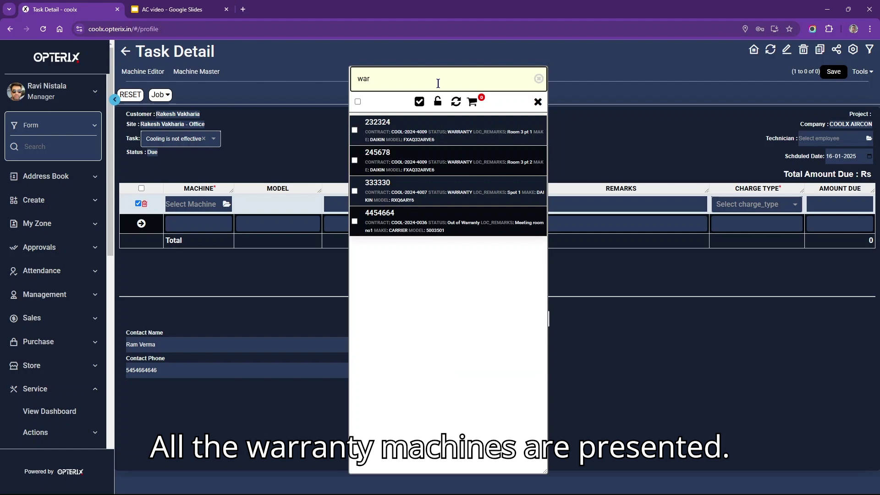
{"action": "key", "text": "BackSpace"}
{"action": "key", "text": "BackSpace"}
{"action": "key", "text": "BackSpace"}
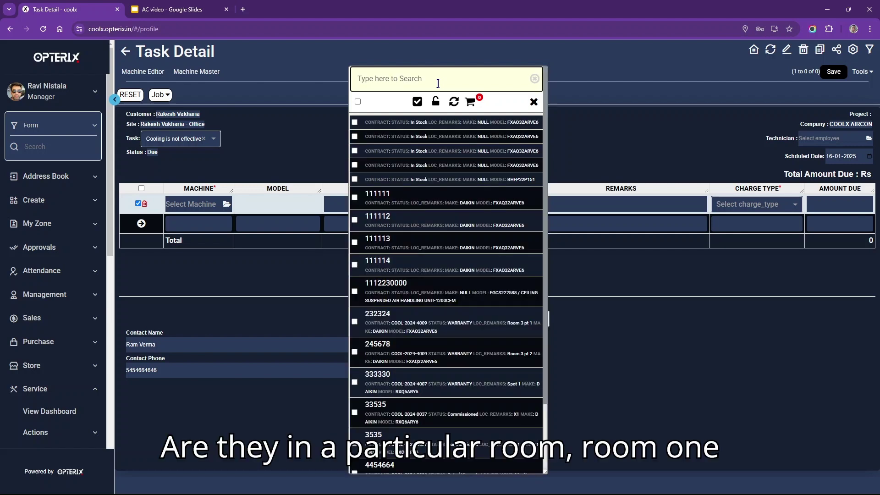
{"action": "type", "text": "room"}
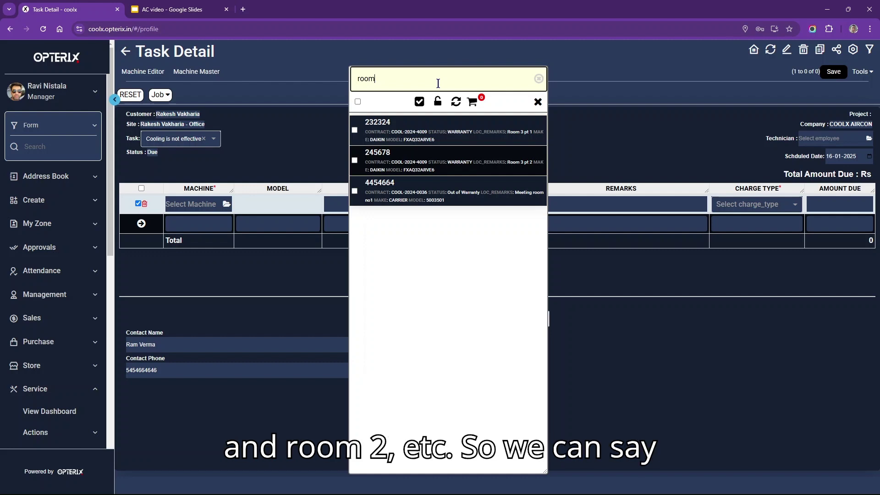
{"action": "type", "text": " 3"}
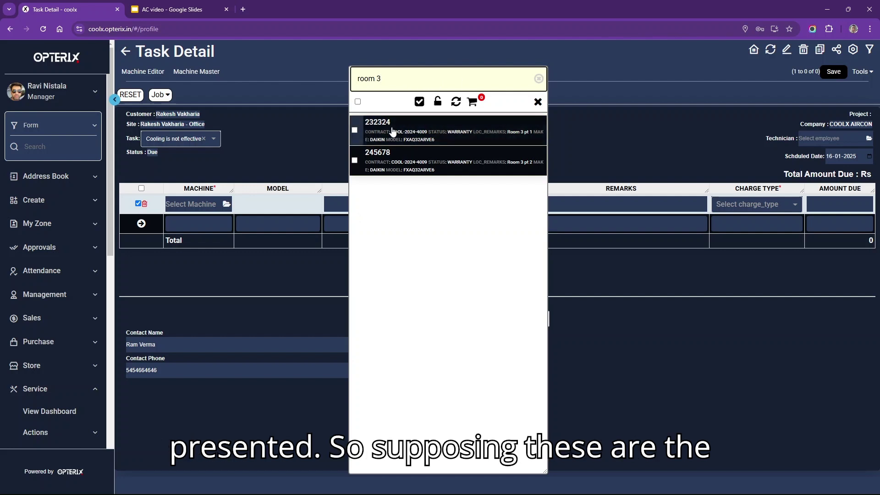
{"action": "left_click", "coordinate": [355, 130]}
{"action": "left_click", "coordinate": [354, 160]}
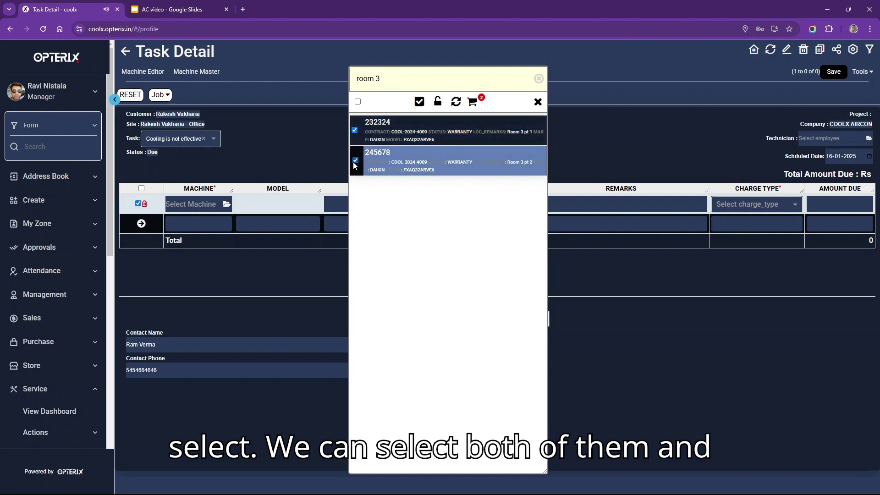
- Add machines 232324 and 245678 to the task, both with charge type FOC
{"action": "left_click", "coordinate": [418, 103]}
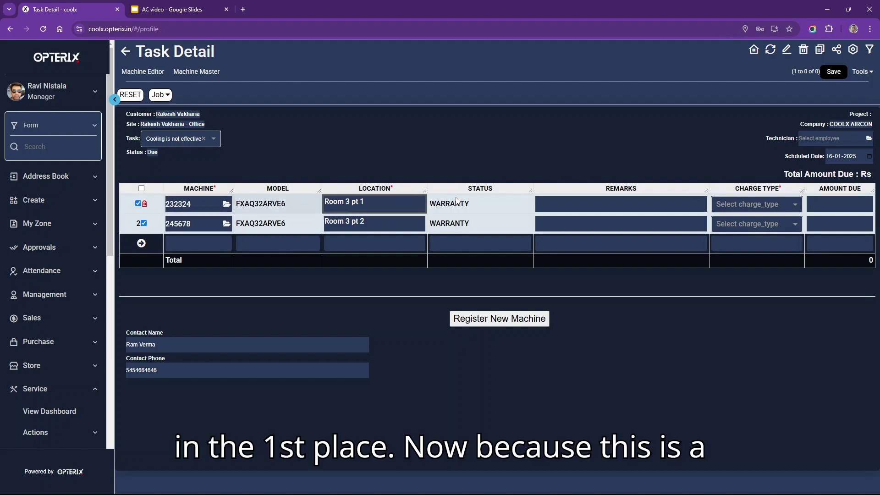
{"action": "left_click", "coordinate": [743, 203]}
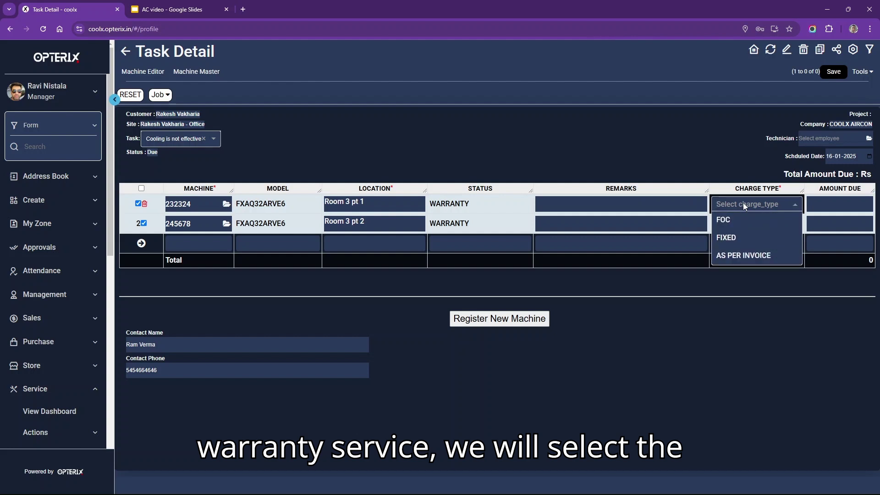
{"action": "left_click", "coordinate": [740, 221]}
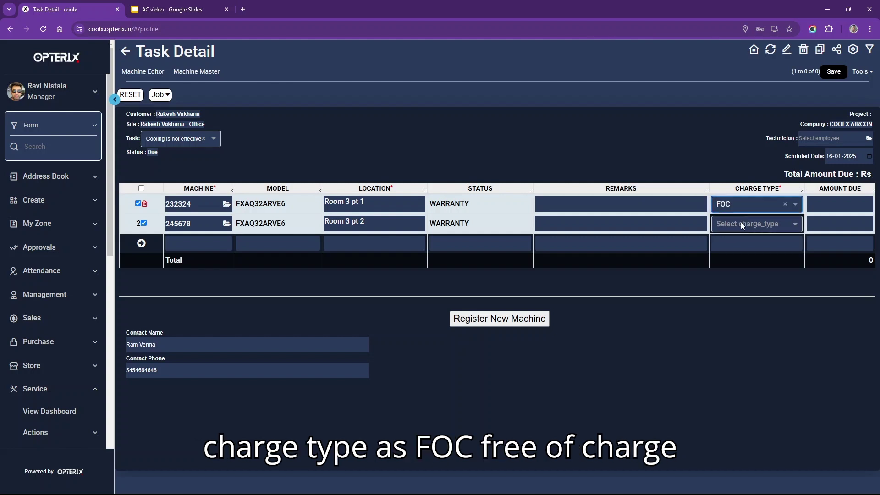
{"action": "left_click", "coordinate": [741, 223]}
{"action": "left_click", "coordinate": [741, 241]}
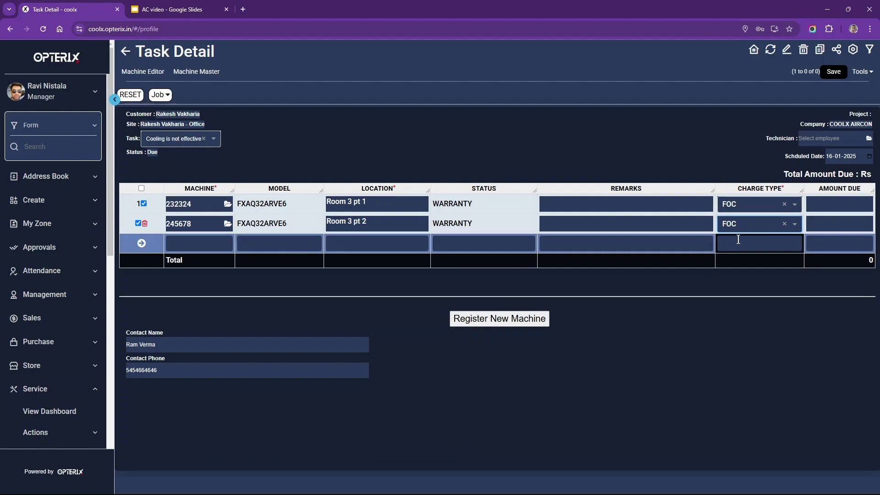
- Assign the suggested technician and save the task
{"action": "left_click", "coordinate": [814, 137]}
{"action": "type", "text": "a"}
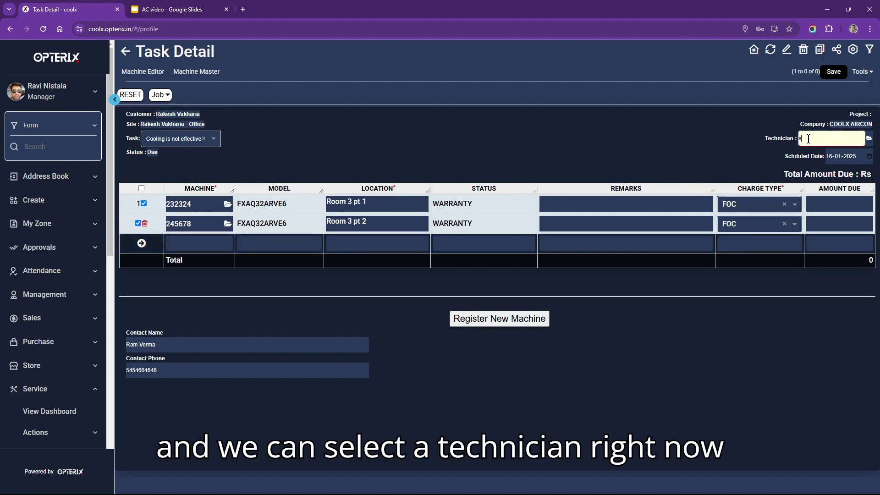
{"action": "type", "text": "ft"}
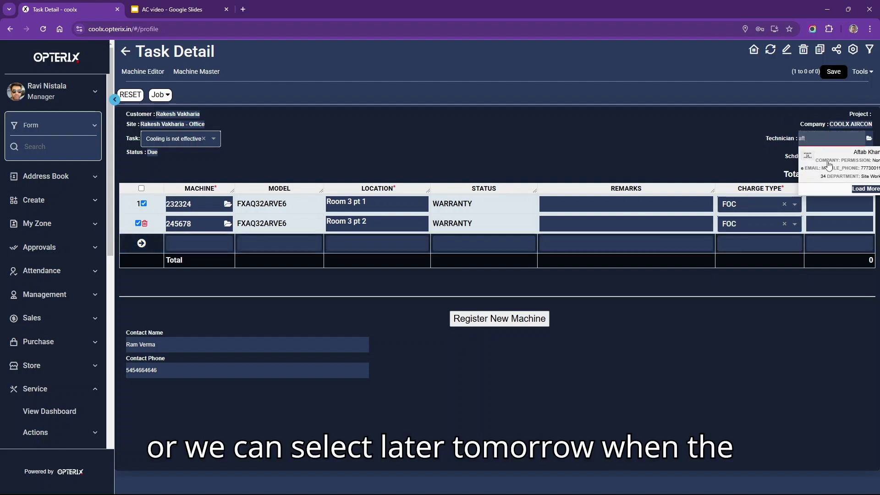
{"action": "left_click", "coordinate": [825, 162]}
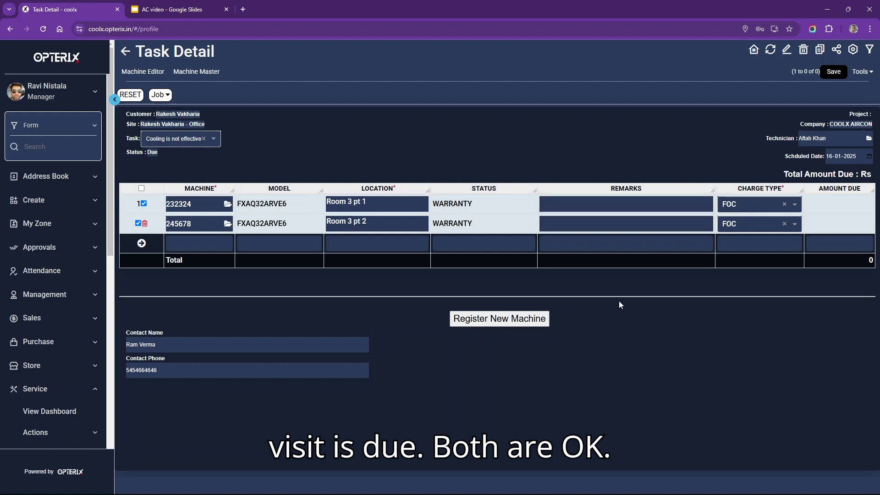
{"action": "left_click", "coordinate": [833, 72]}
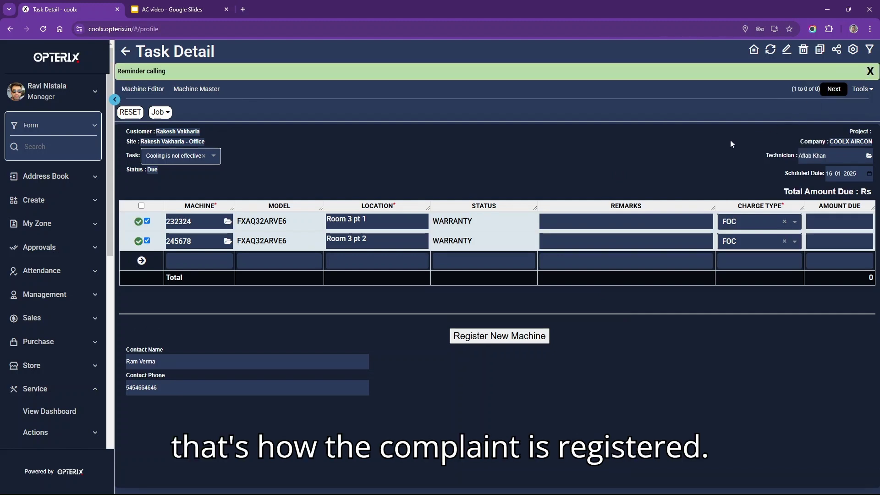
- Go to the Breakdown Service list and open the new ticket's service report
{"action": "left_click", "coordinate": [834, 89]}
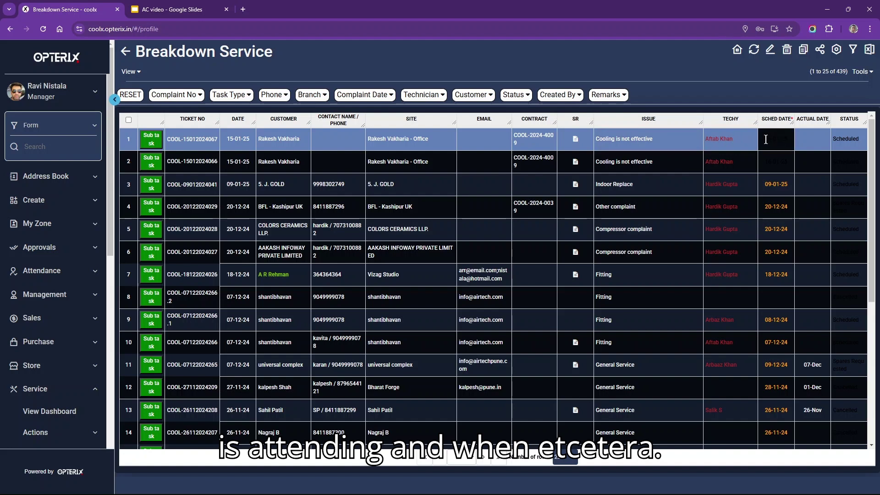
{"action": "left_click", "coordinate": [576, 140]}
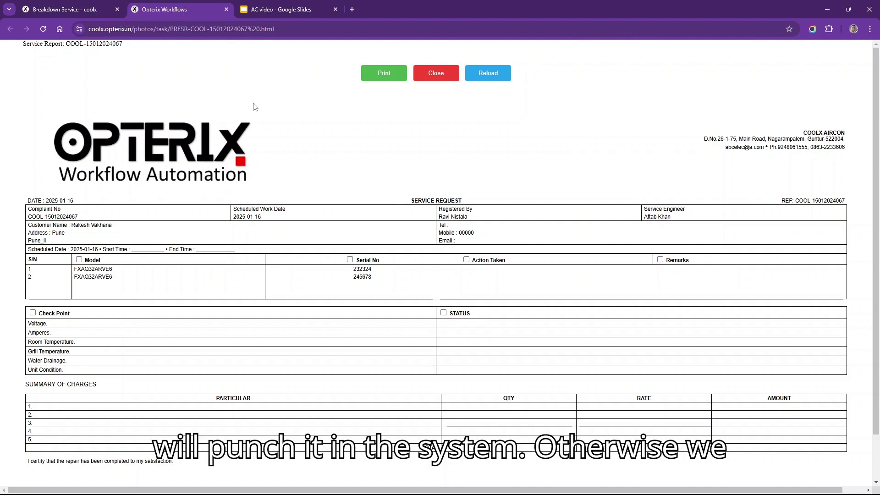
- Switch back to the Breakdown Service list tab
{"action": "left_click", "coordinate": [64, 9]}
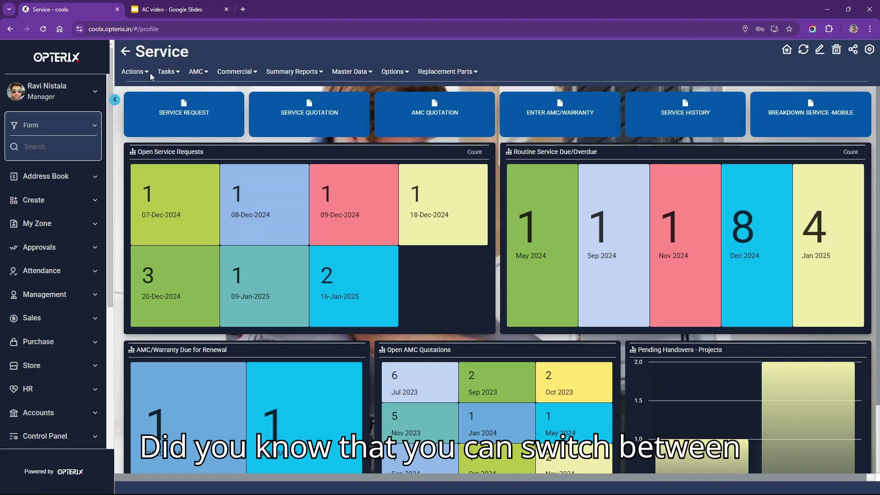
- Turn on Light Mode from the user profile panel
{"action": "left_click", "coordinate": [64, 95]}
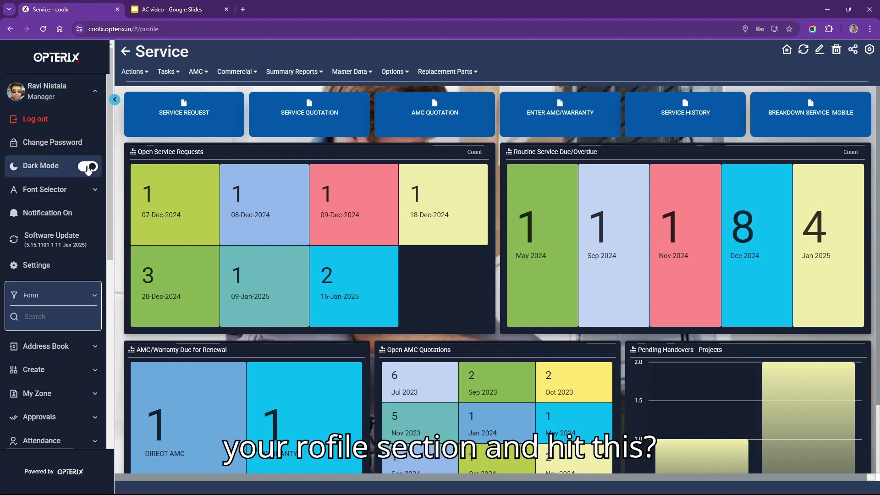
{"action": "left_click", "coordinate": [88, 168]}
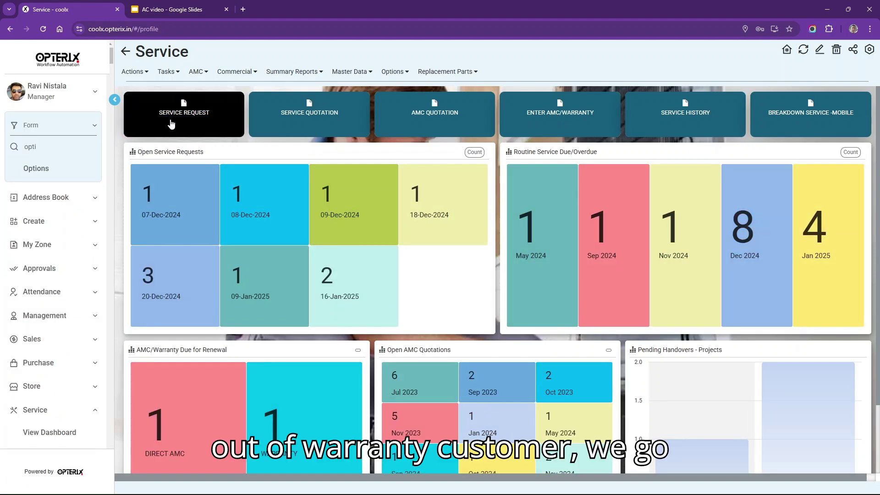
- Start a service request, search customers for the name, fetch from server, then choose Add Customer
{"action": "left_click", "coordinate": [171, 123]}
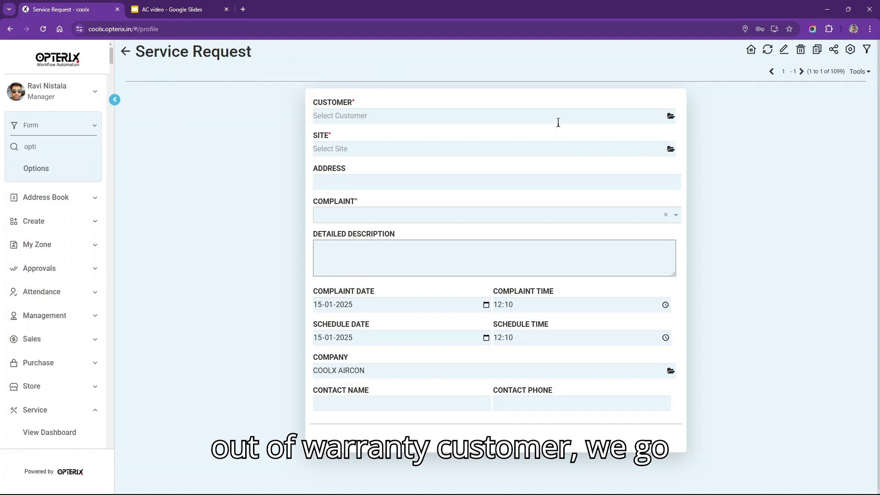
{"action": "left_click", "coordinate": [612, 117]}
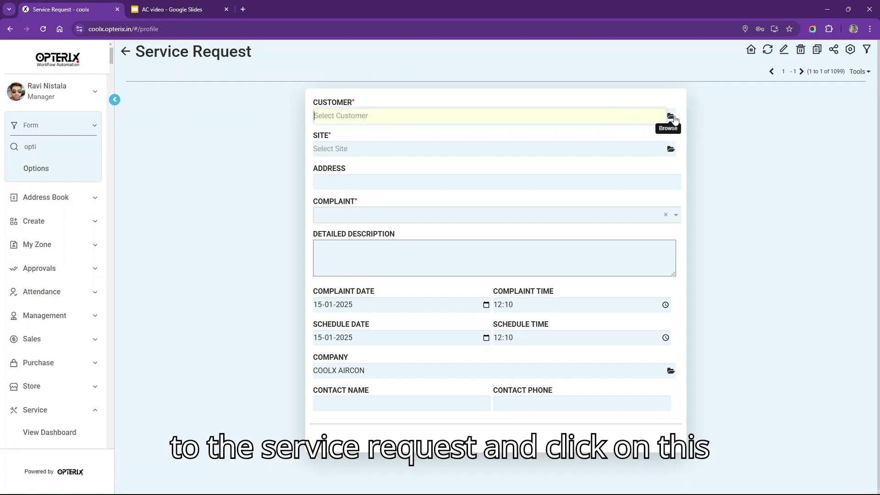
{"action": "left_click", "coordinate": [671, 116]}
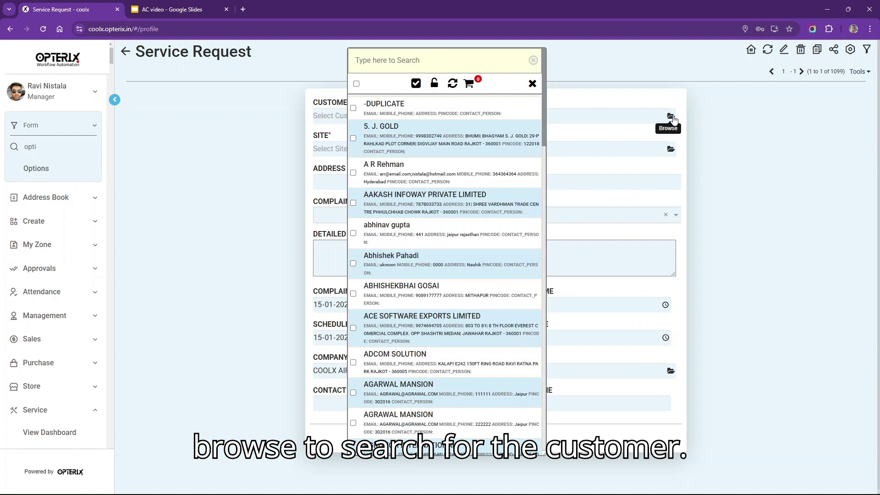
{"action": "left_click", "coordinate": [442, 64]}
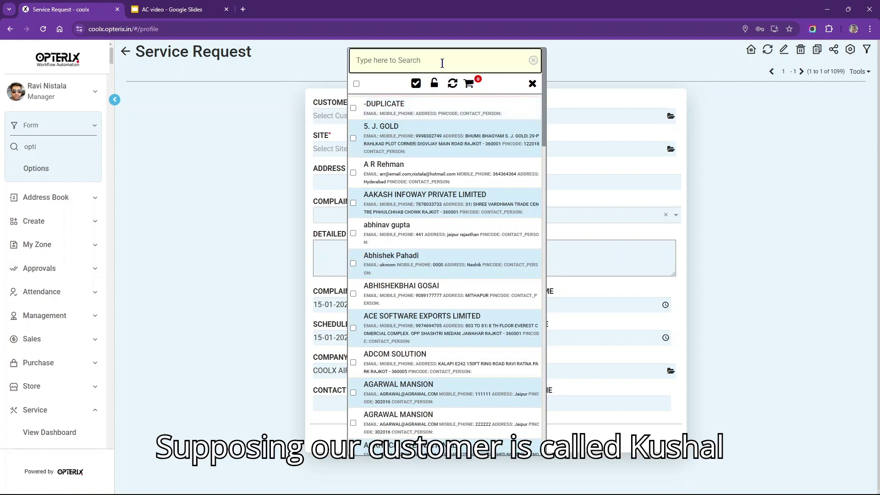
{"action": "type", "text": "kusha"}
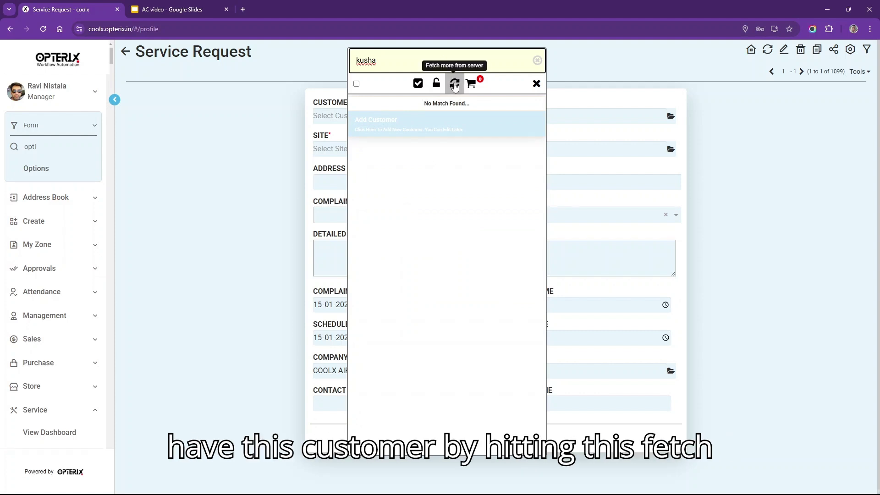
{"action": "left_click", "coordinate": [455, 86]}
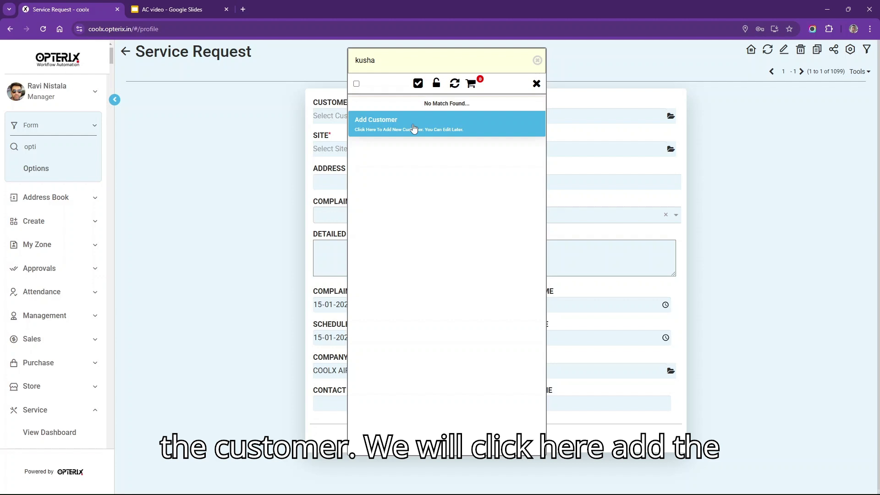
{"action": "left_click", "coordinate": [414, 129]}
- Enter the new customer's full name and billing address, then save the customer record
{"action": "left_click", "coordinate": [401, 137]}
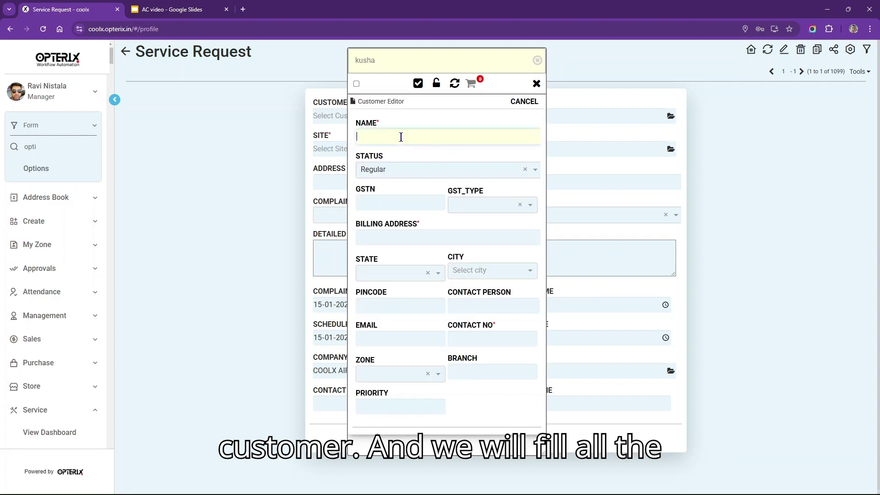
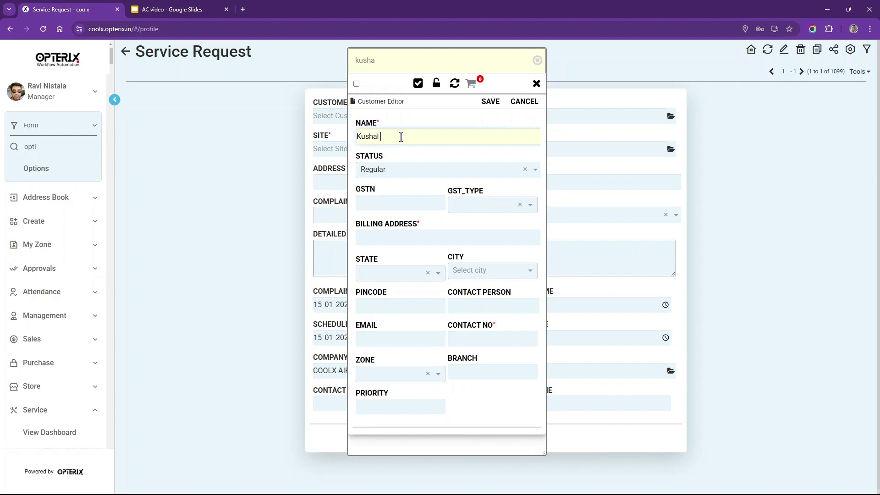
{"action": "left_click", "coordinate": [408, 236]}
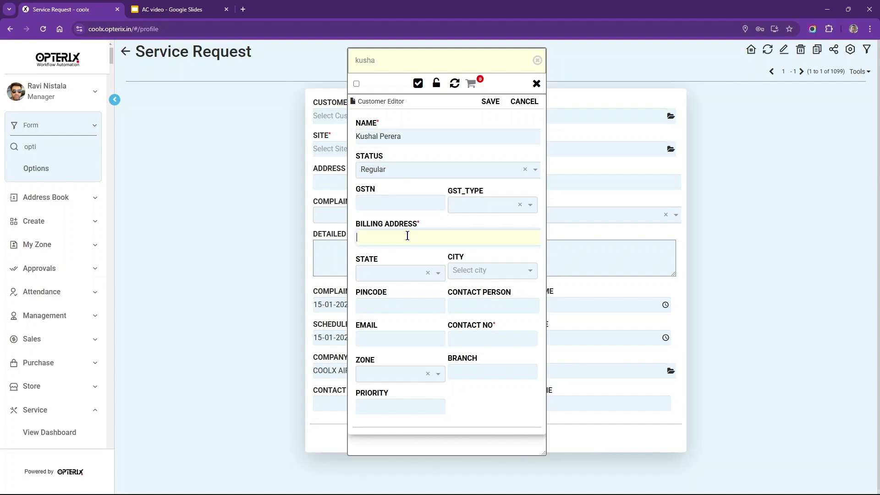
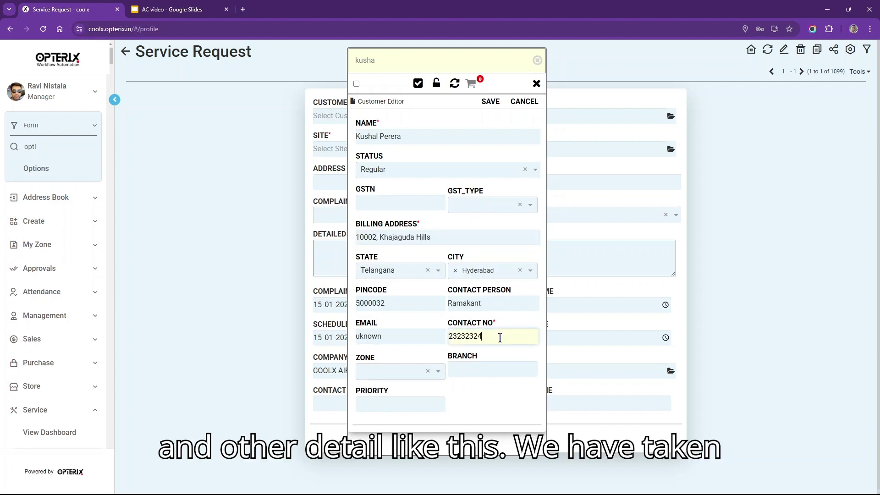
{"action": "left_click_drag", "start_coordinate": [441, 237], "coordinate": [359, 234]}
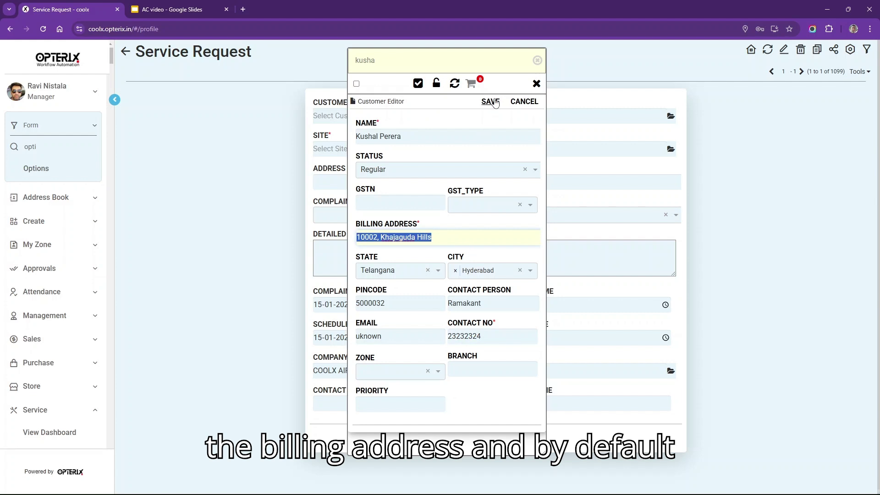
{"action": "left_click", "coordinate": [493, 102]}
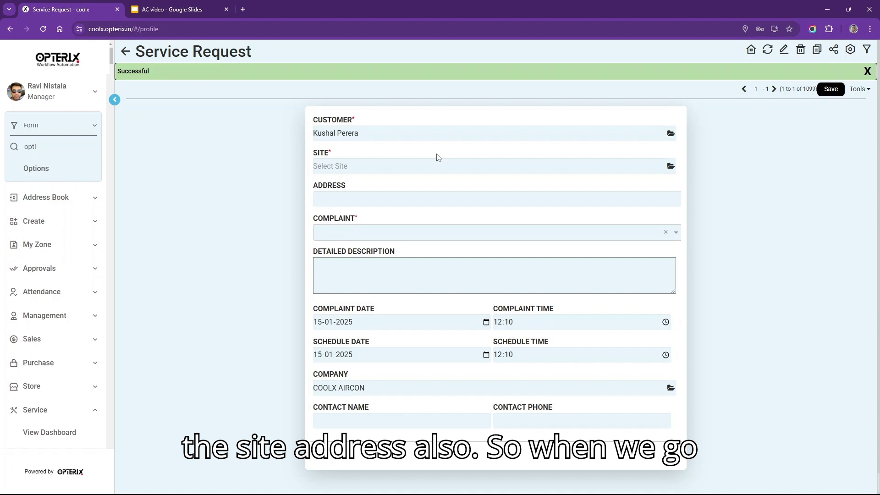
- Choose the customer's own site for the request, then check the site list and close it
{"action": "left_click", "coordinate": [353, 166]}
{"action": "left_click", "coordinate": [670, 166]}
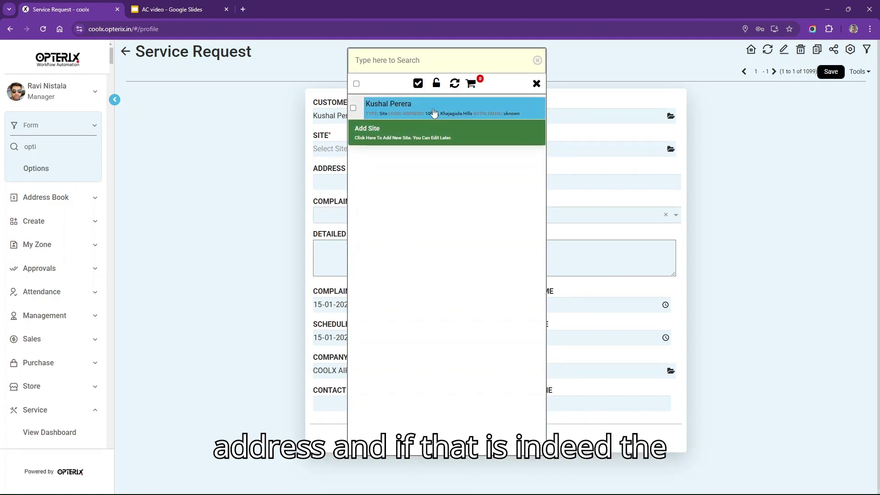
{"action": "left_click", "coordinate": [433, 113]}
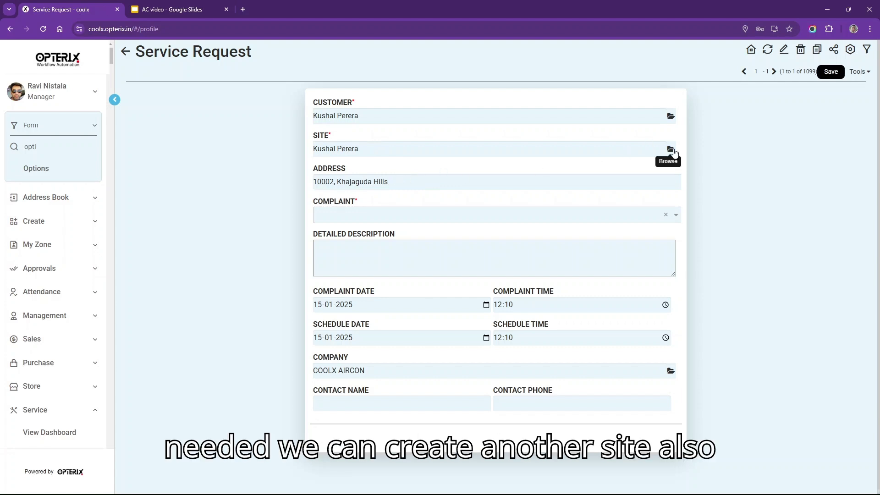
{"action": "left_click", "coordinate": [674, 152]}
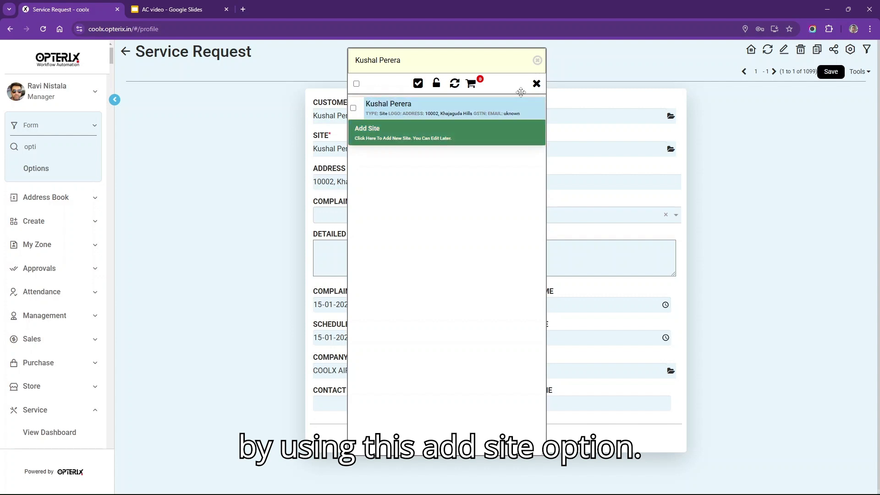
{"action": "left_click", "coordinate": [539, 89]}
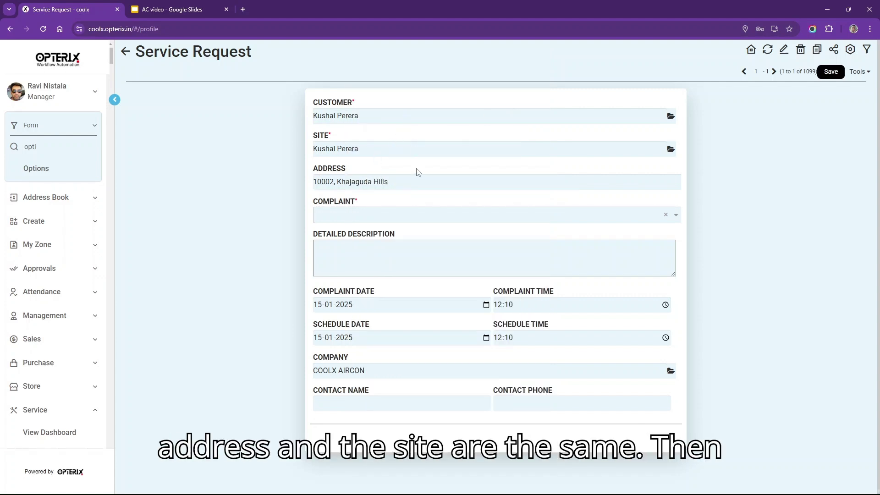
- Set complaint to Water Leak with description 'Urgent problem of water leak in cassette ac.'
{"action": "left_click", "coordinate": [408, 216]}
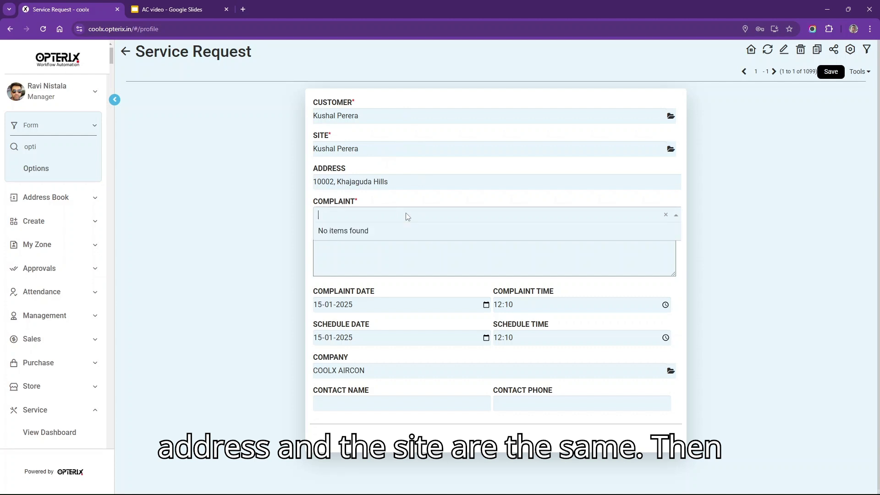
{"action": "type", "text": "water"}
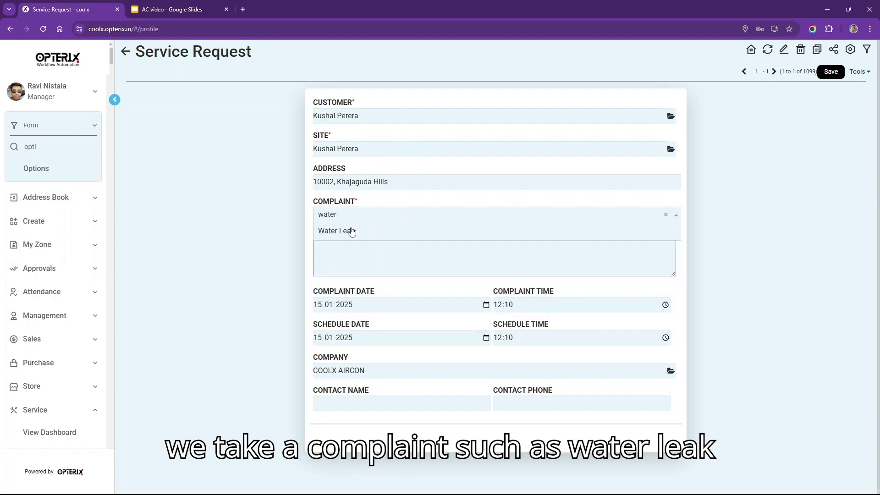
{"action": "left_click", "coordinate": [360, 236]}
{"action": "left_click", "coordinate": [359, 262]}
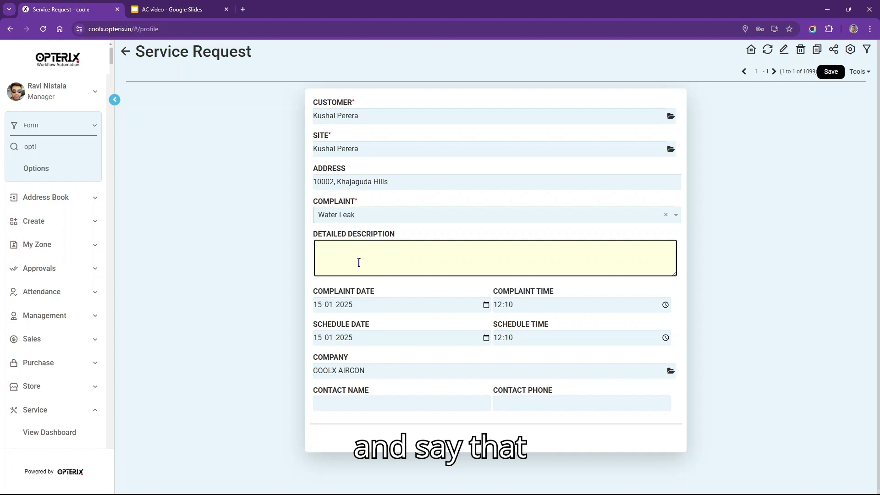
{"action": "type", "text": "Ur"}
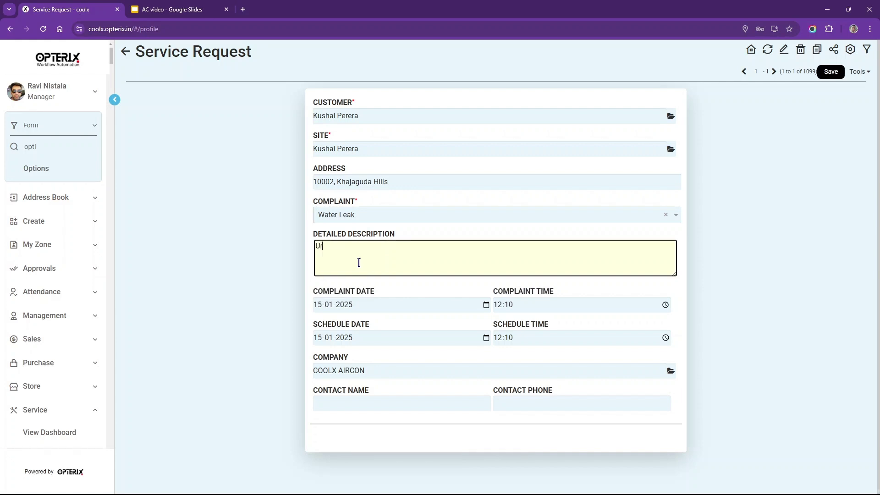
{"action": "type", "text": "gent problem of water leak in cassette ac."}
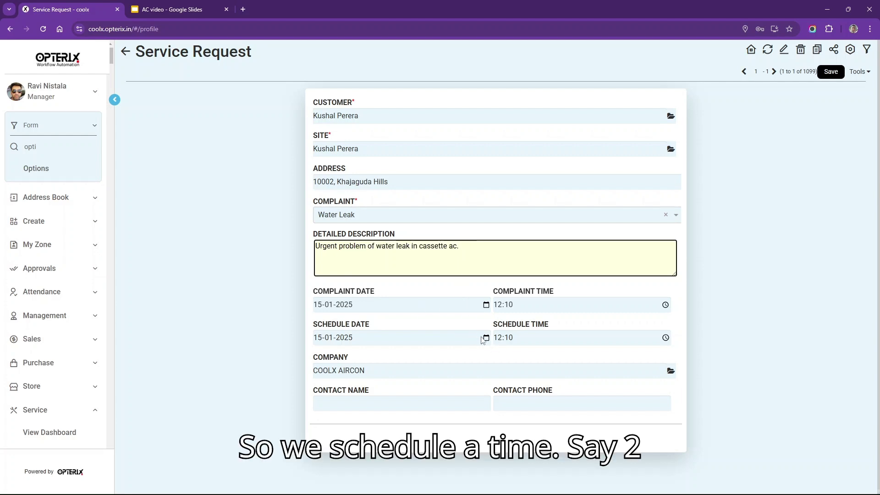
- Set schedule time to 14:10, enter the site contact's name and phone, and save
{"action": "left_click", "coordinate": [497, 342]}
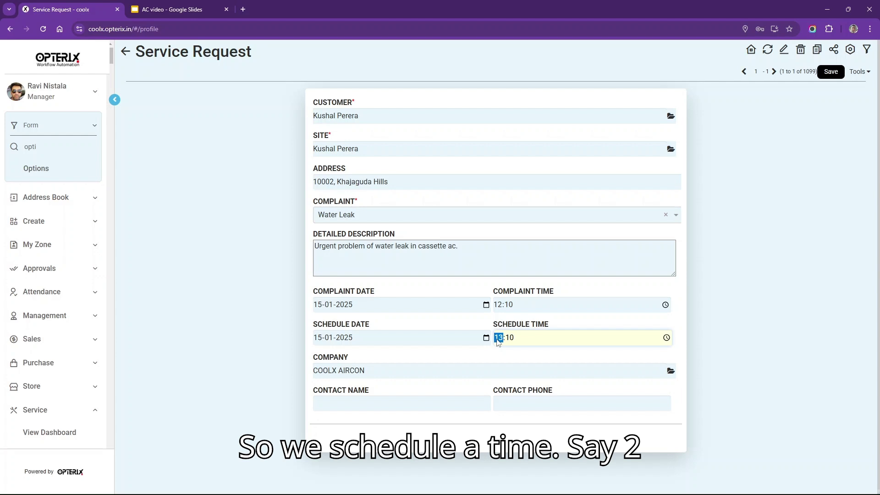
{"action": "key", "text": "Up"}
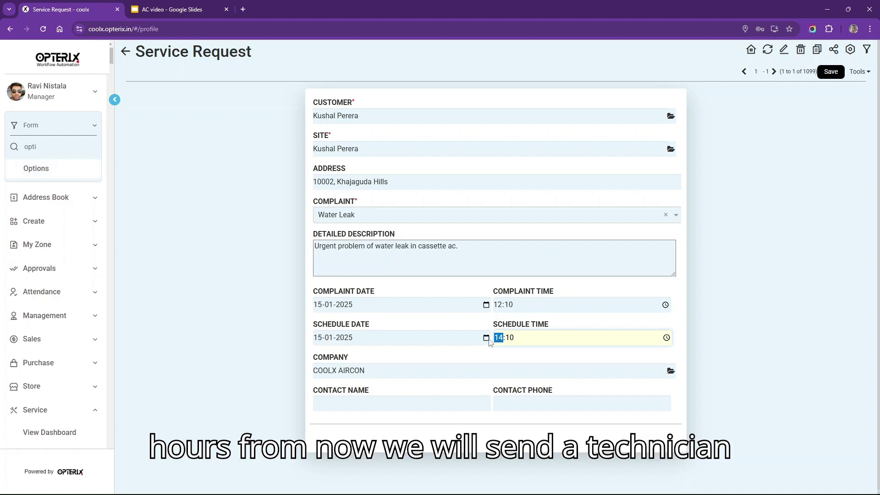
{"action": "left_click", "coordinate": [433, 402]}
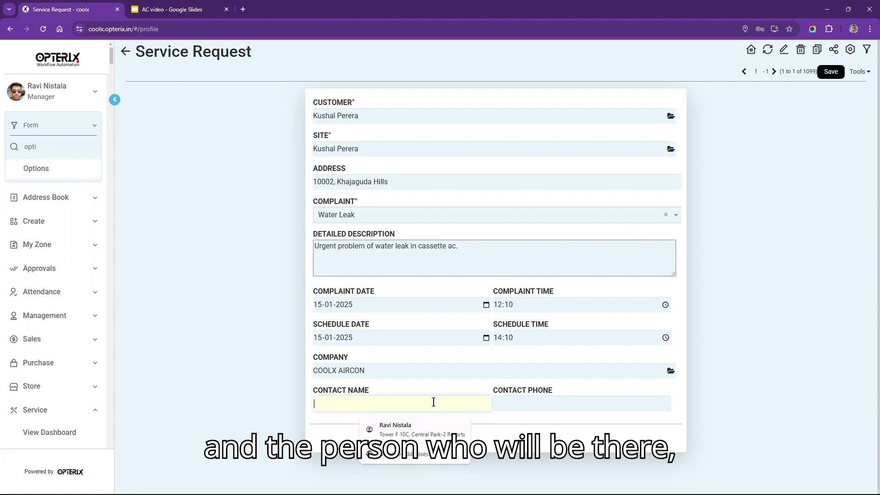
{"action": "left_click", "coordinate": [541, 403]}
{"action": "type", "text": "35355343"}
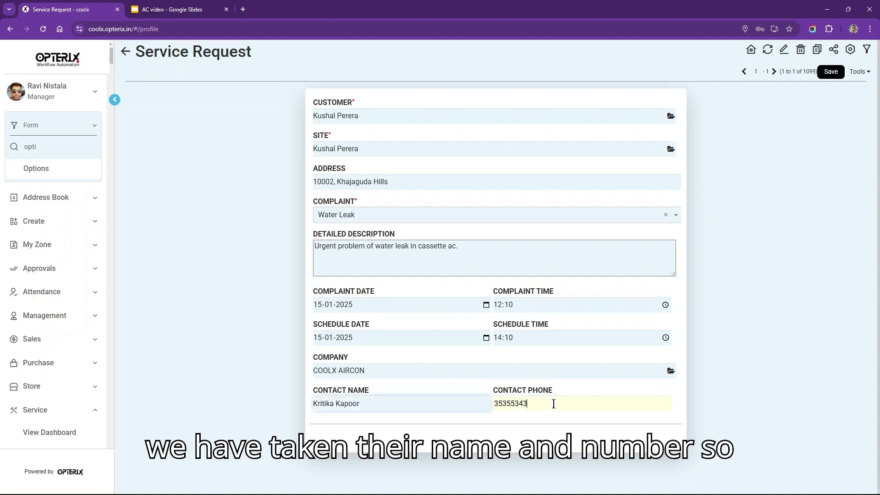
{"action": "left_click", "coordinate": [829, 72]}
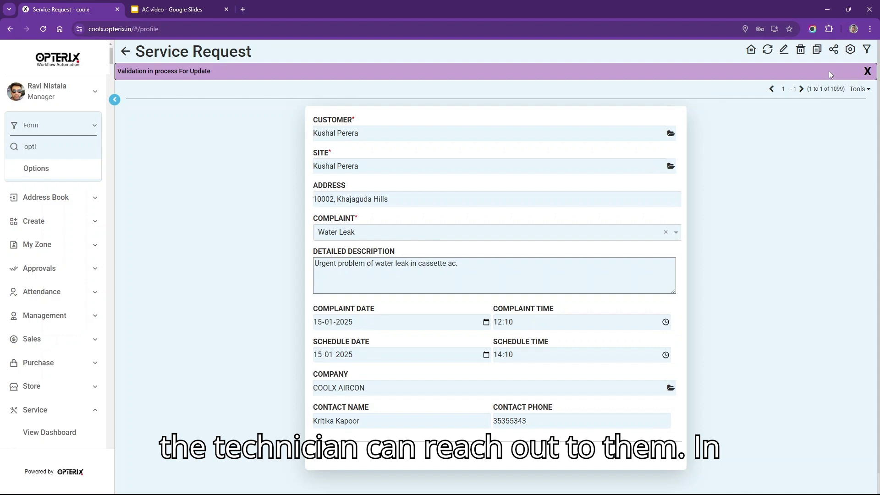
- Add a machine line, dismiss the empty machine search, and open Register New Machine
{"action": "left_click", "coordinate": [216, 222]}
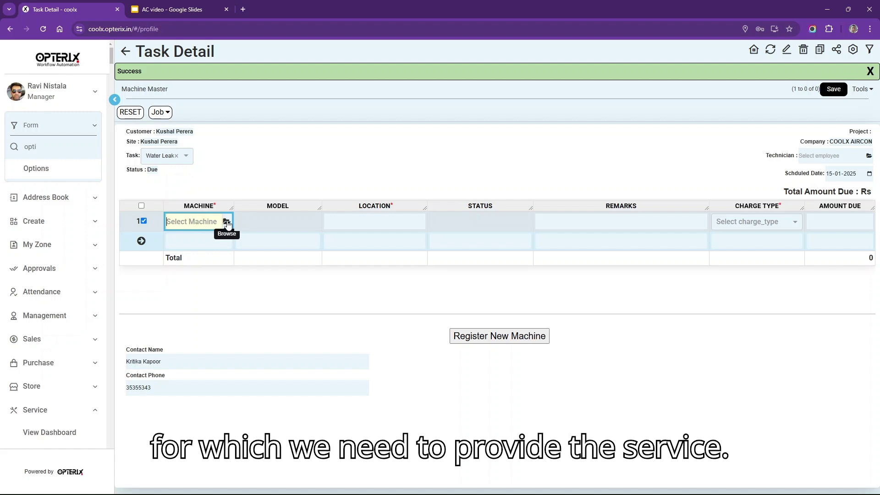
{"action": "left_click", "coordinate": [227, 222]}
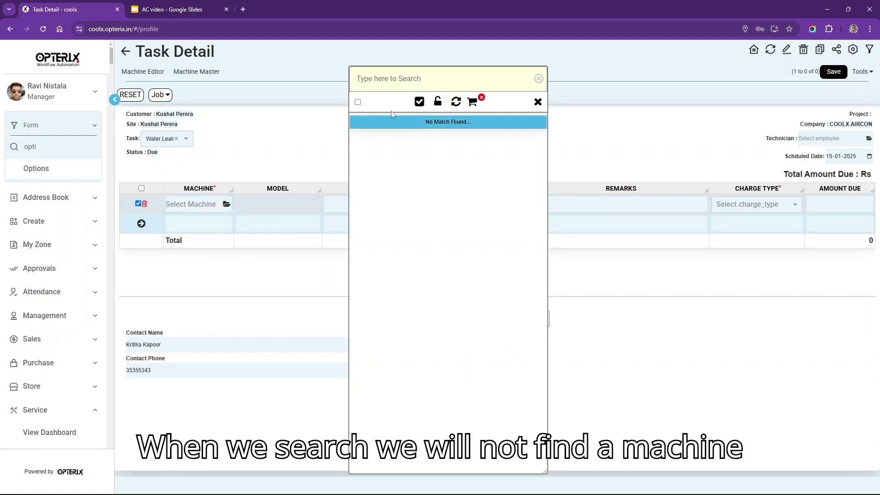
{"action": "left_click", "coordinate": [538, 102]}
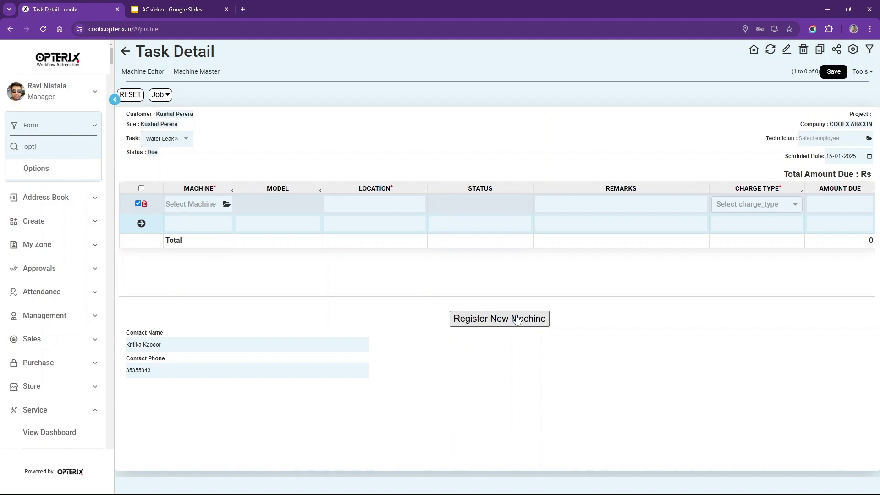
{"action": "left_click", "coordinate": [517, 319]}
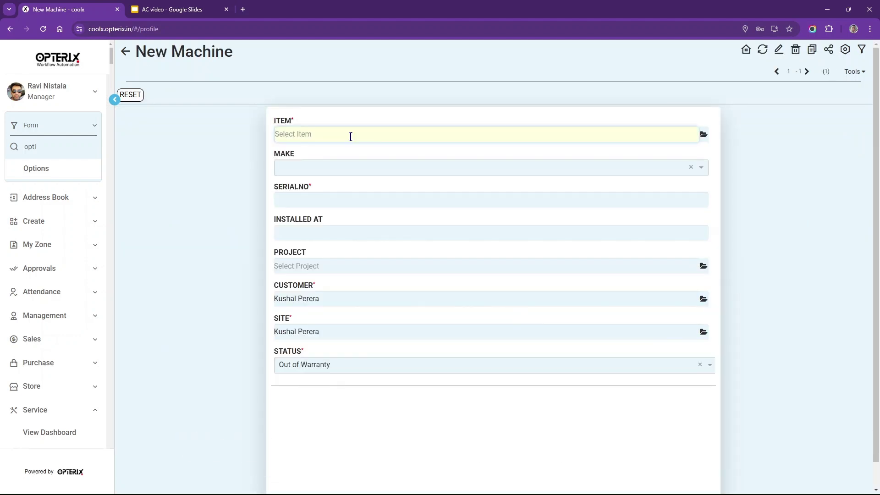
- Select cassette AC item IND0005 and set the make to DAIKIN
{"action": "type", "text": "casse"}
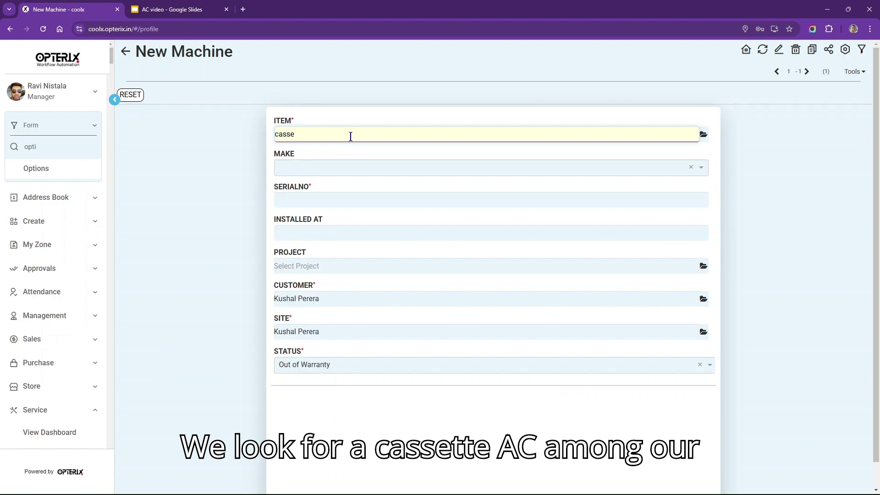
{"action": "type", "text": "tt"}
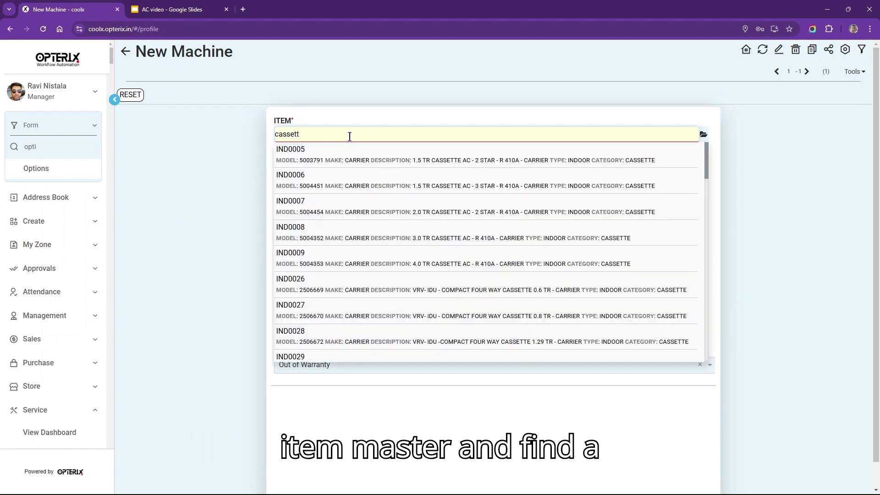
{"action": "left_click", "coordinate": [537, 159]}
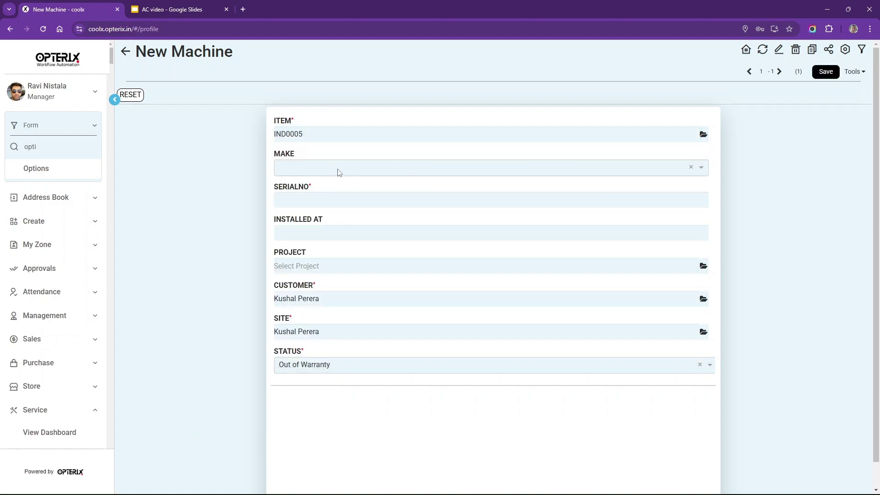
{"action": "left_click", "coordinate": [337, 173]}
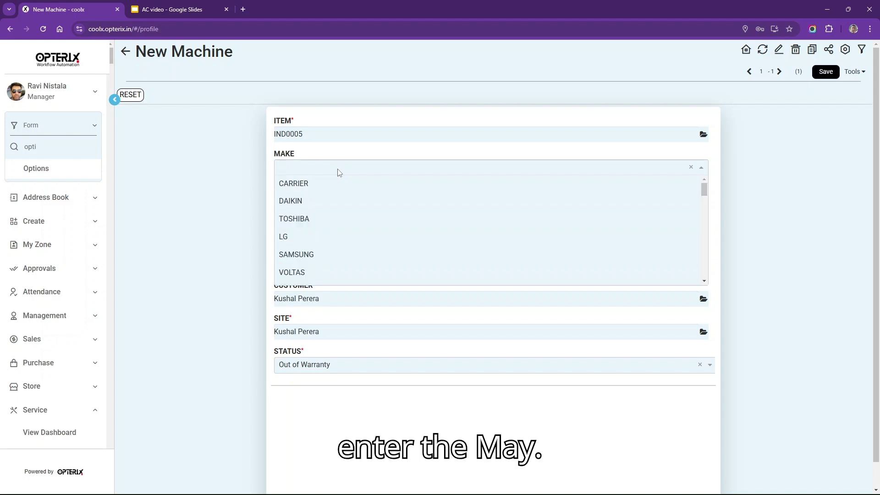
{"action": "type", "text": "da"}
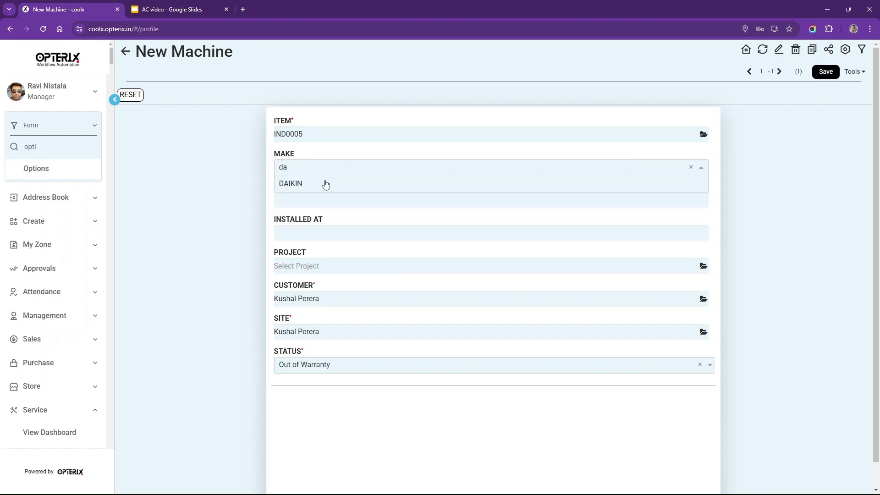
{"action": "left_click", "coordinate": [326, 184]}
- Enter serial 'Unknown' and installed location 'Room 1', then save the machine
{"action": "left_click", "coordinate": [341, 197]}
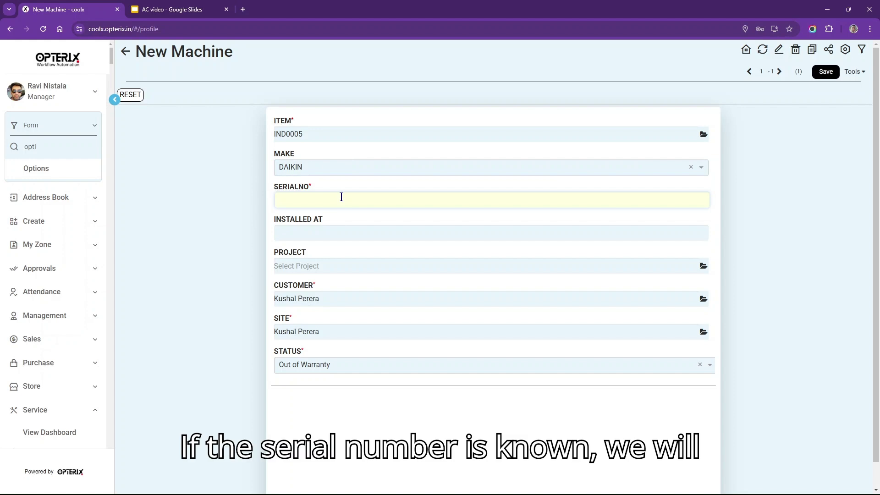
{"action": "type", "text": "Unknown"}
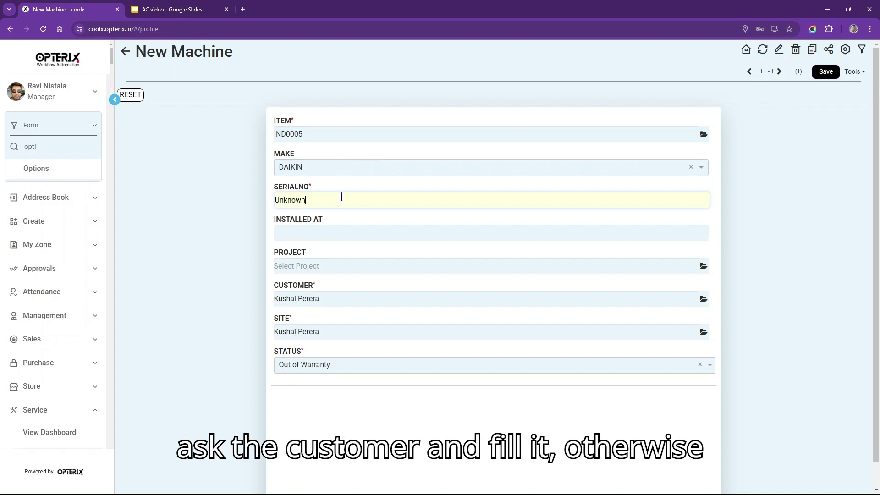
{"action": "left_click", "coordinate": [336, 230]}
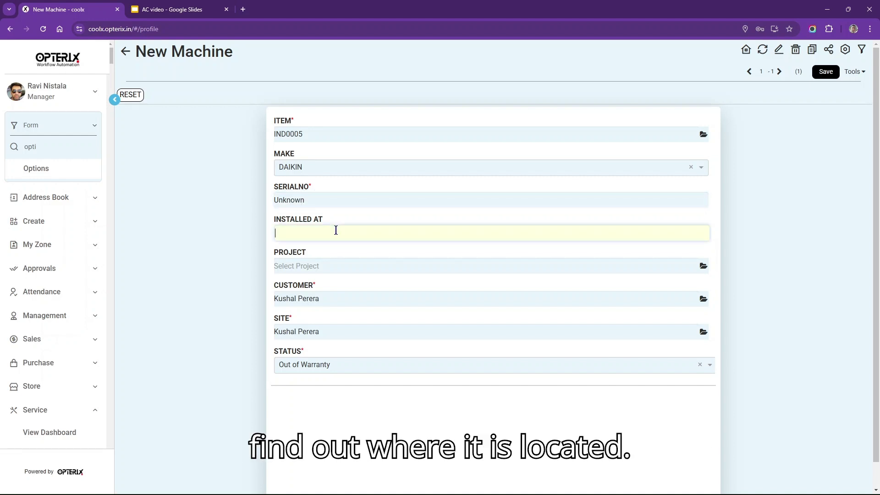
{"action": "type", "text": "Room 1"}
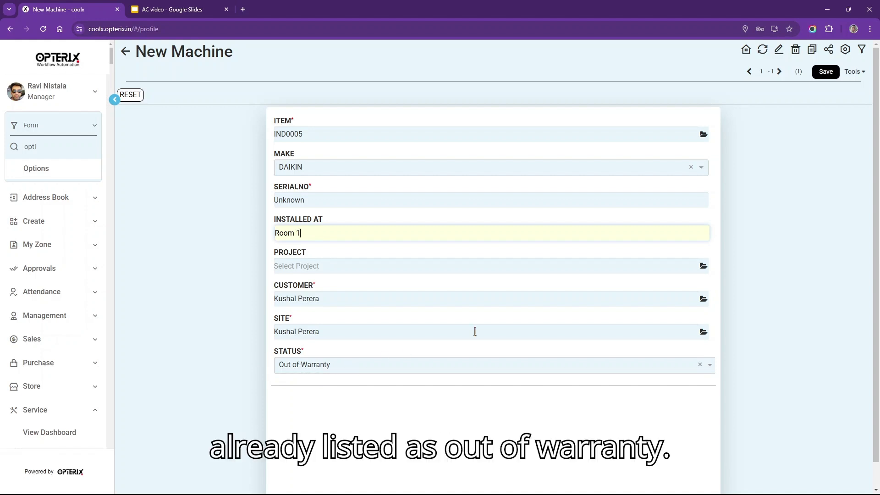
{"action": "left_click", "coordinate": [826, 72]}
{"action": "left_click", "coordinate": [826, 72]}
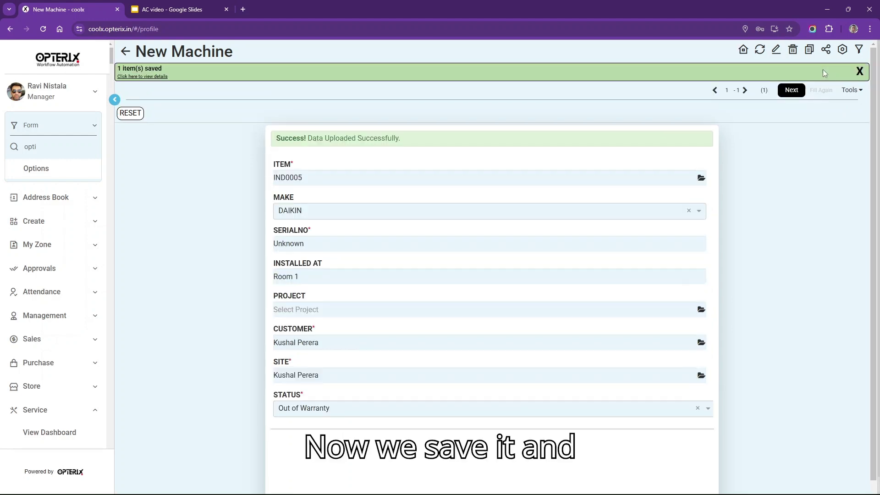
- Add a machine row to the job using the newly registered Unknown machine (IND0005, Room 1)
{"action": "left_click", "coordinate": [790, 91]}
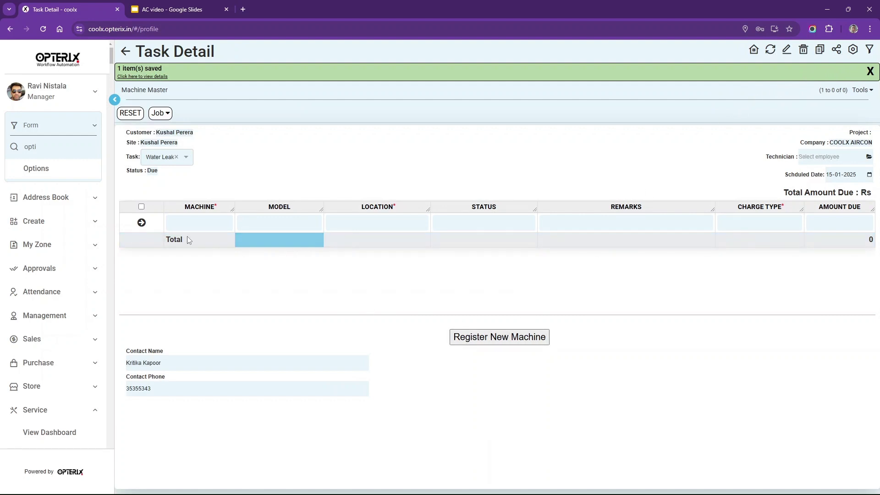
{"action": "left_click", "coordinate": [191, 224]}
{"action": "left_click", "coordinate": [202, 206]}
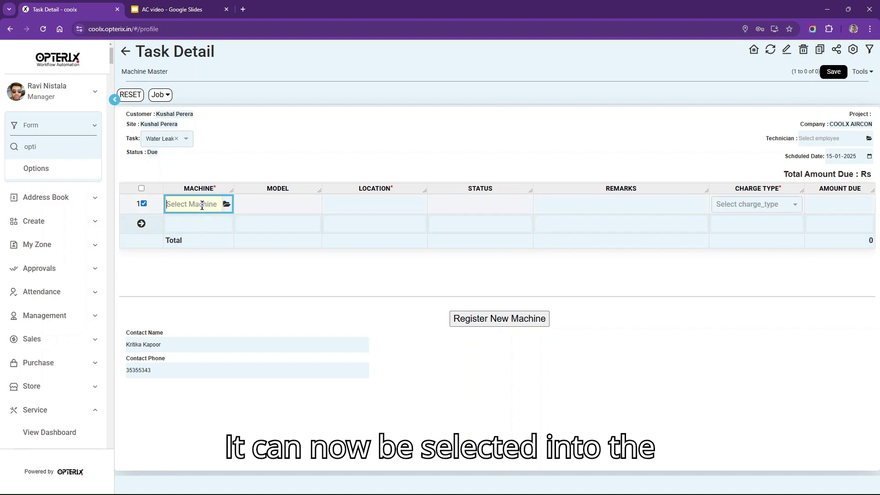
{"action": "left_click", "coordinate": [226, 205]}
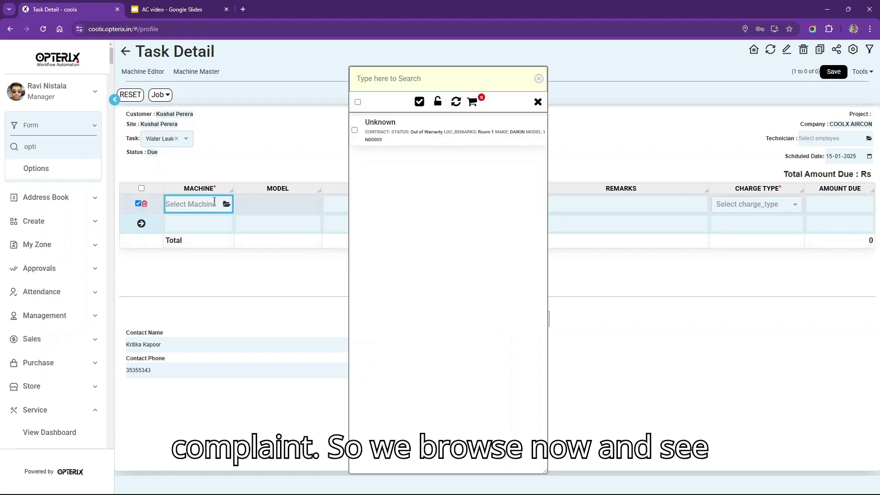
{"action": "left_click", "coordinate": [452, 137]}
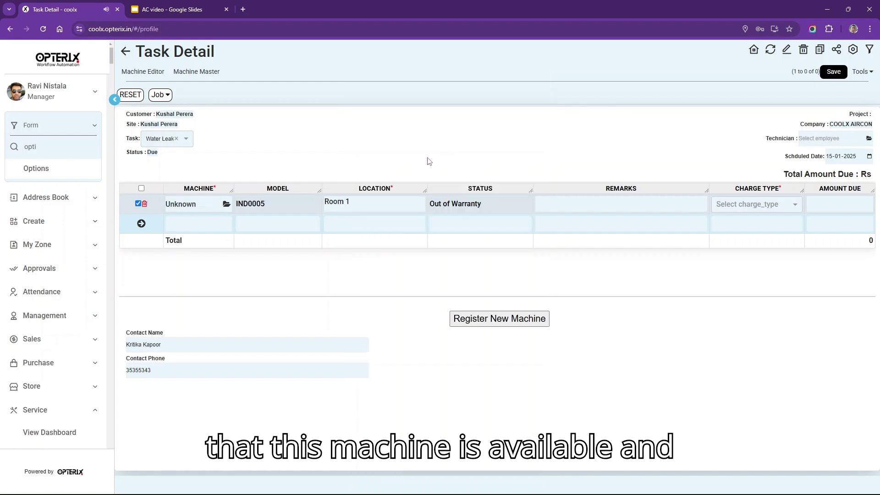
{"action": "left_click", "coordinate": [648, 203]}
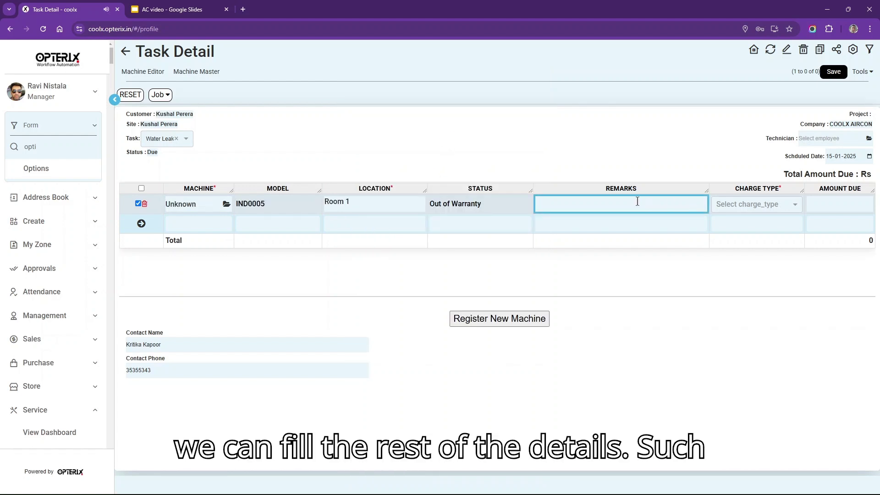
- Add remark 'rain coat to be carried', a FIXED charge of 25000 and a technician, then save
{"action": "left_click", "coordinate": [635, 201]}
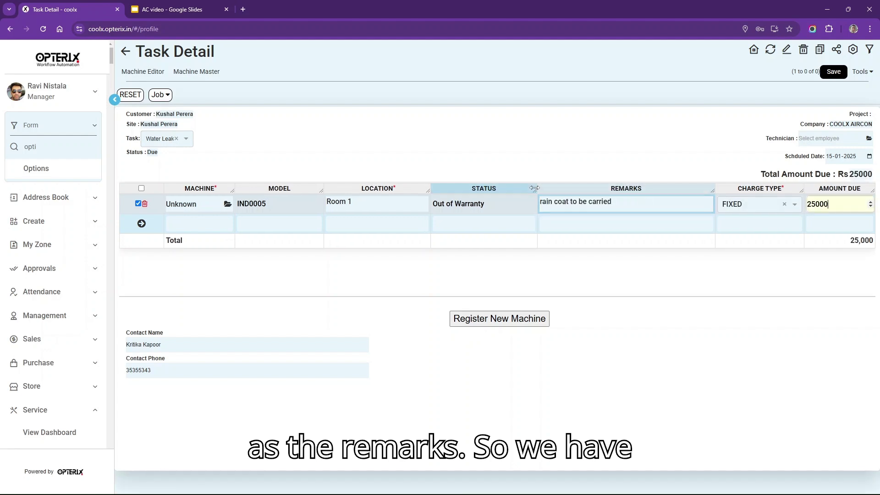
{"action": "left_click", "coordinate": [733, 205]}
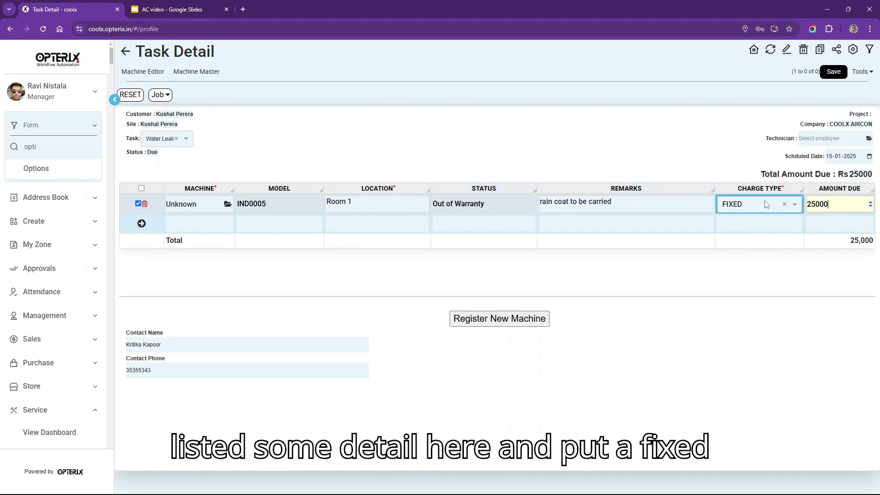
{"action": "left_click", "coordinate": [834, 199]}
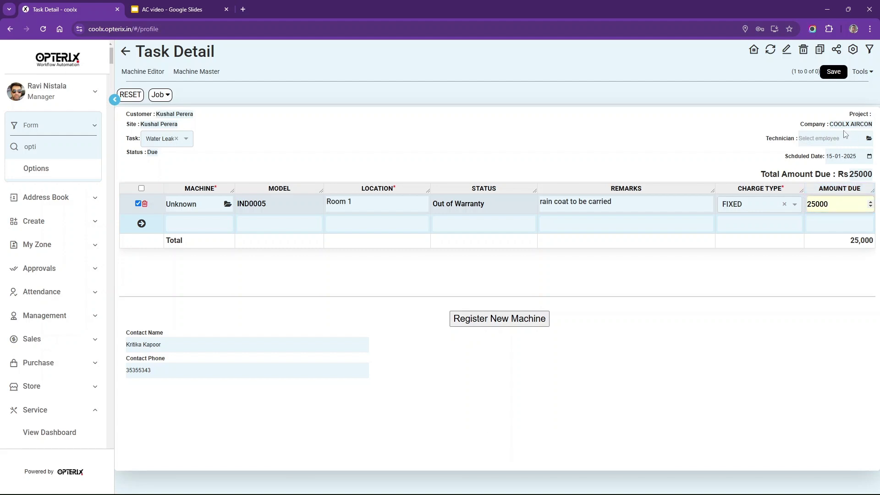
{"action": "left_click", "coordinate": [834, 140]}
{"action": "type", "text": "aft"}
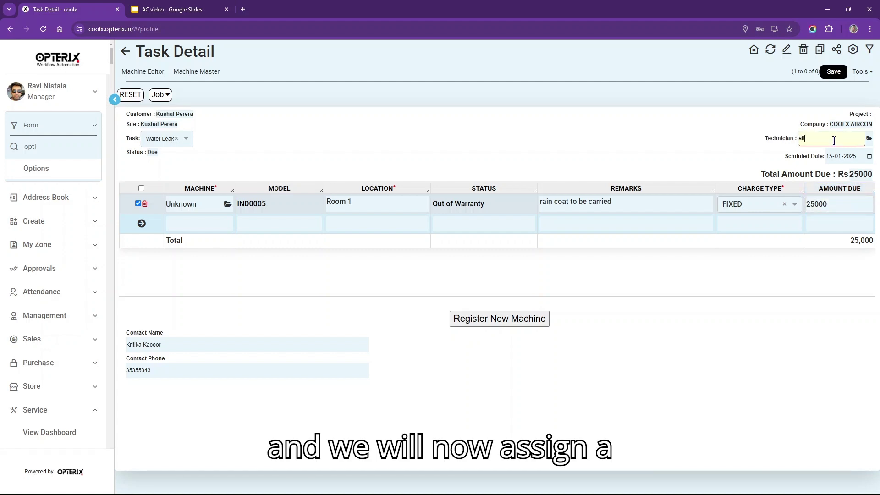
{"action": "left_click", "coordinate": [843, 161]}
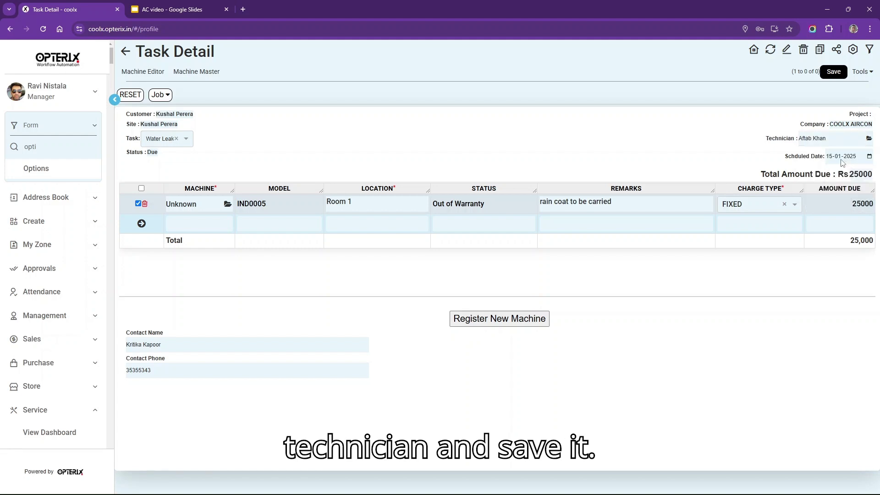
{"action": "left_click", "coordinate": [832, 72]}
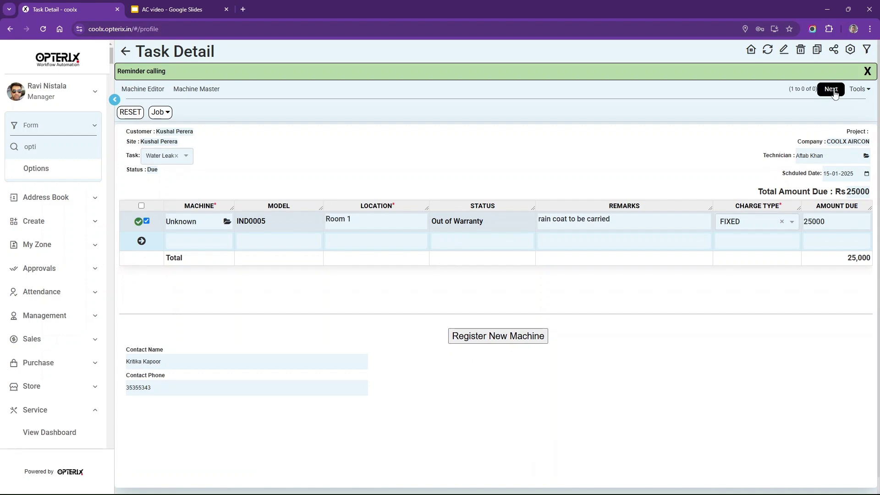
- Check the service requests for 15-Jan-2025, then open the Breakdown Service complaints list
{"action": "left_click", "coordinate": [831, 89]}
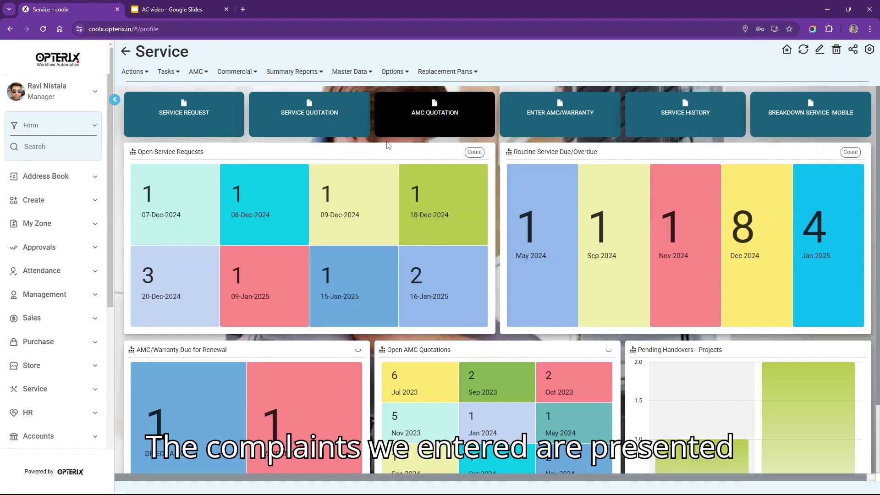
{"action": "double_click", "coordinate": [142, 167]}
{"action": "left_click_drag", "start_coordinate": [142, 167], "coordinate": [135, 157]}
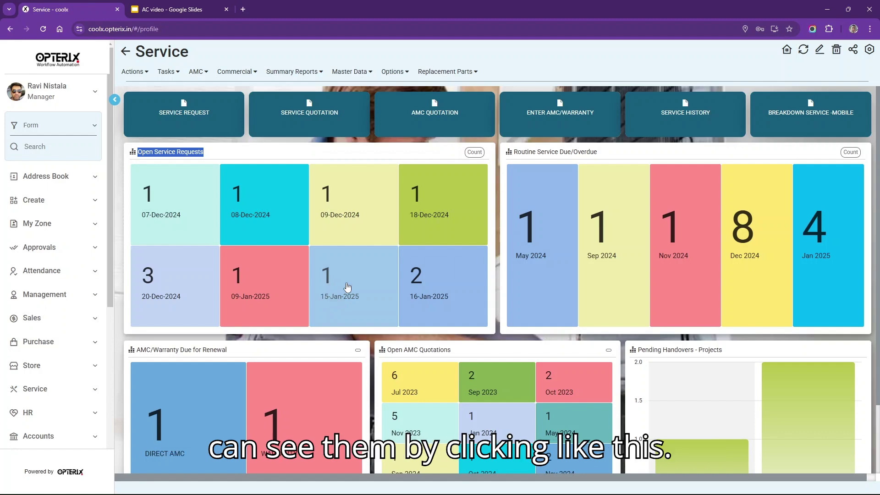
{"action": "left_click", "coordinate": [348, 287]}
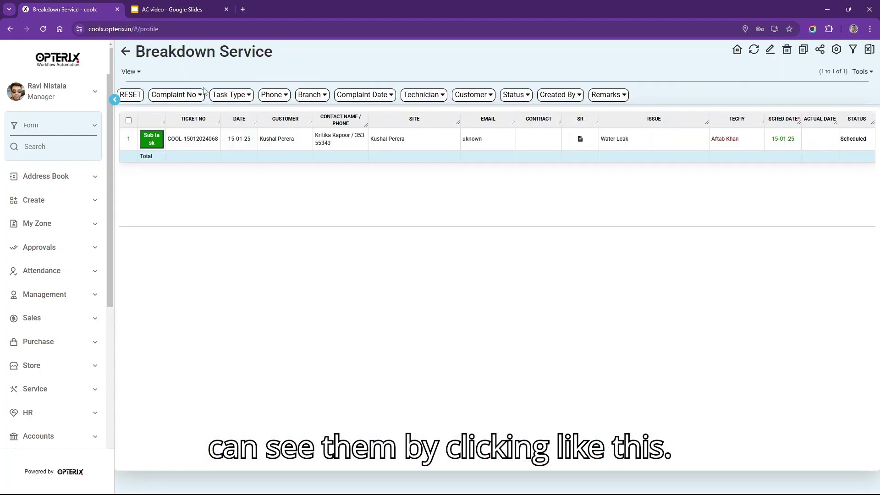
{"action": "left_click", "coordinate": [123, 54]}
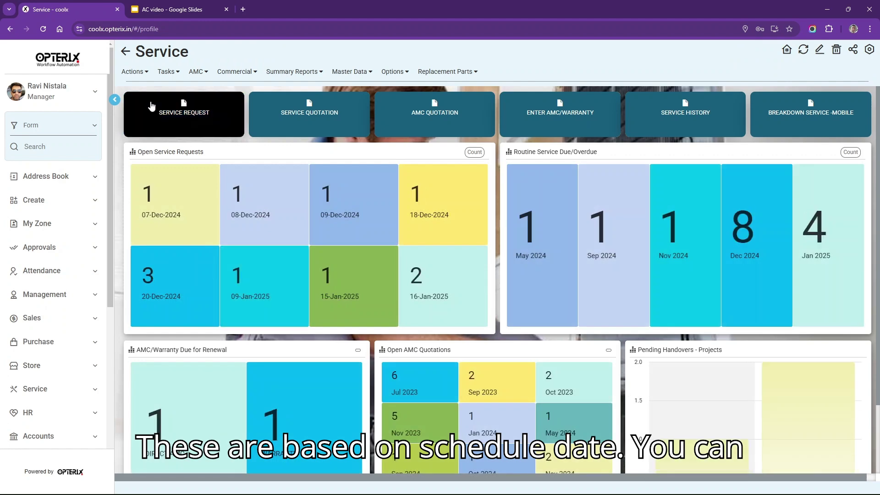
{"action": "left_click", "coordinate": [165, 73]}
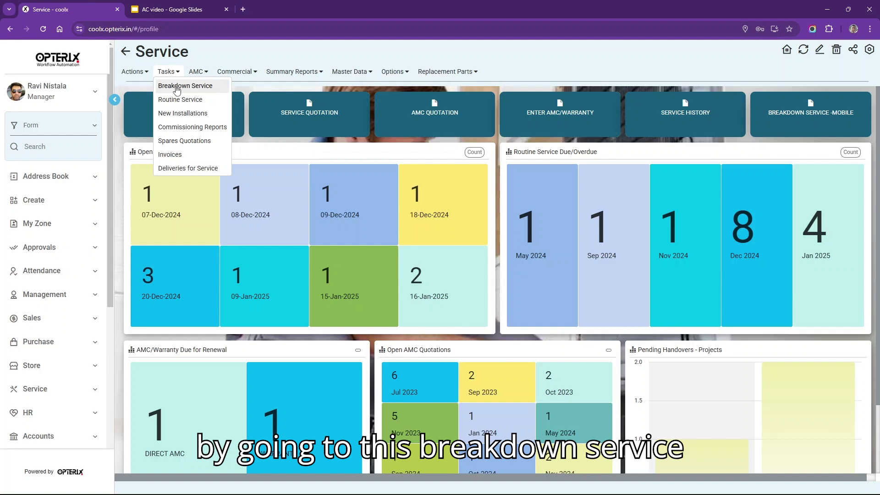
{"action": "left_click", "coordinate": [177, 88]}
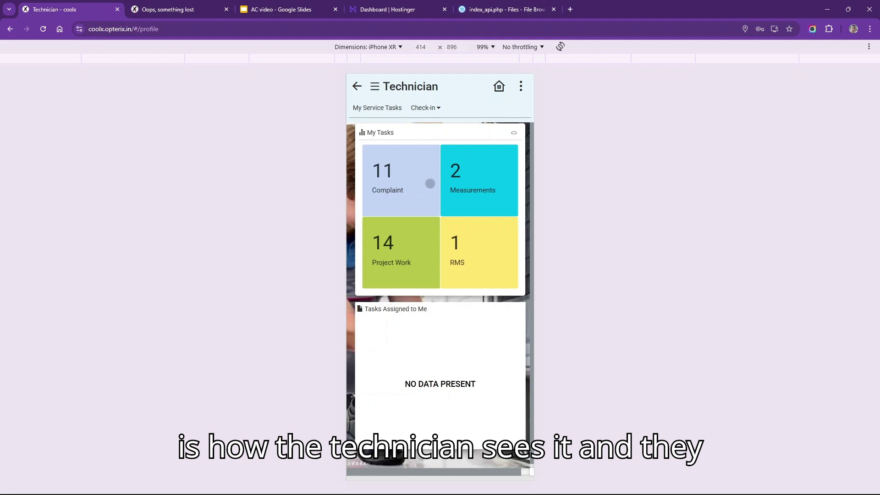
- Expand the second 'Cooling is not effective' task and check in to it
{"action": "left_click", "coordinate": [400, 184]}
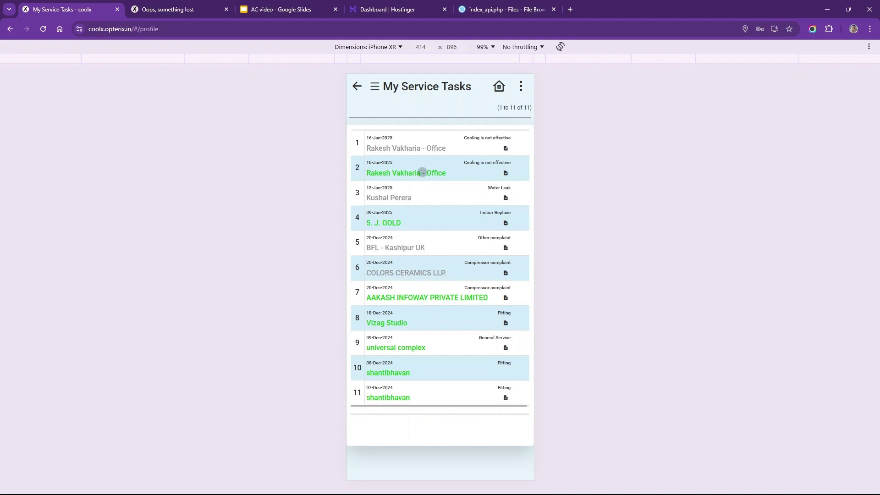
{"action": "left_click", "coordinate": [422, 172]}
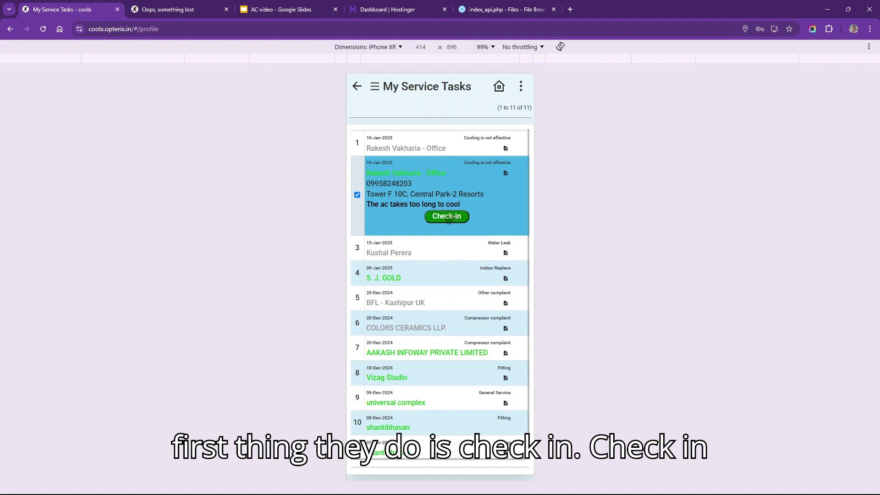
{"action": "left_click", "coordinate": [448, 218]}
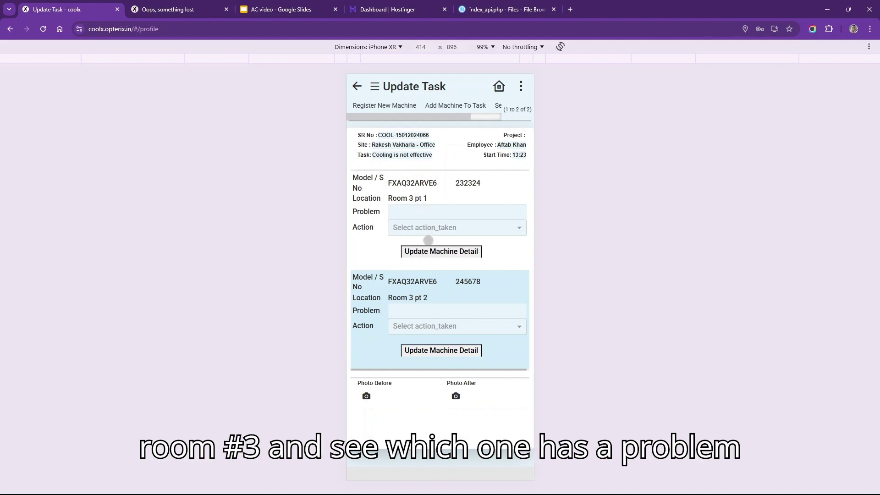
- Set the first Room 3 machine's action to Repair
{"action": "left_click", "coordinate": [419, 227]}
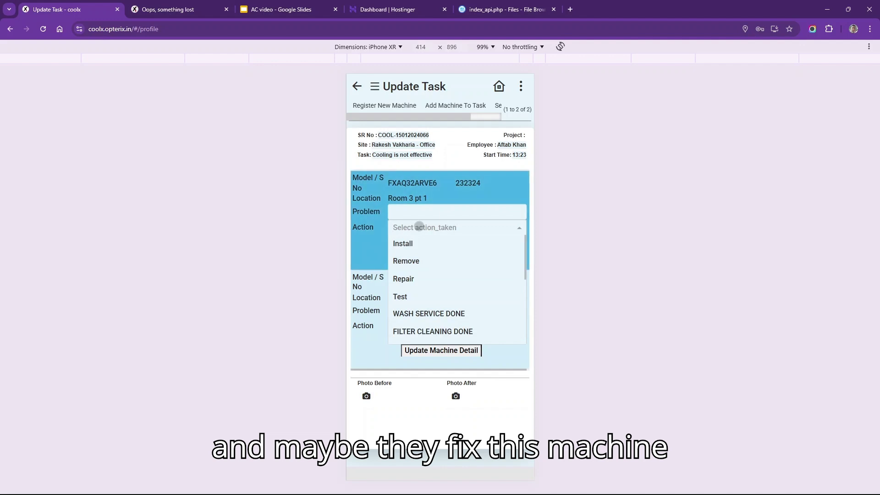
{"action": "type", "text": "re"}
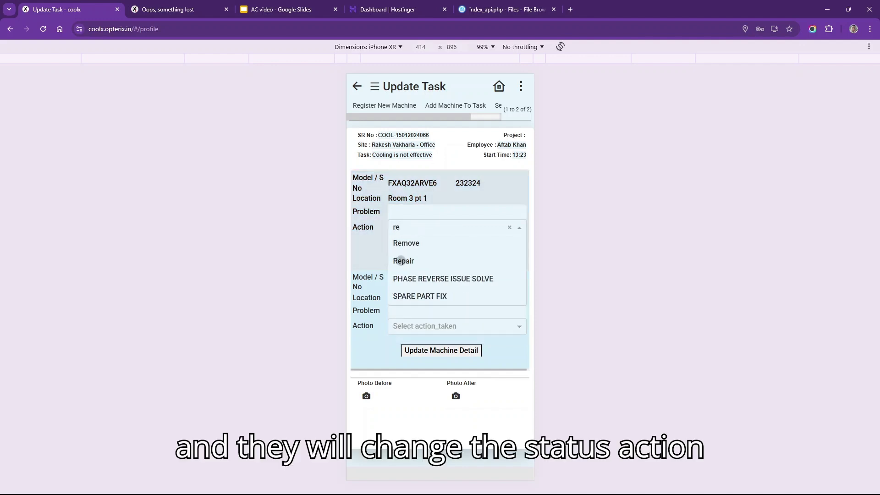
{"action": "left_click", "coordinate": [401, 261]}
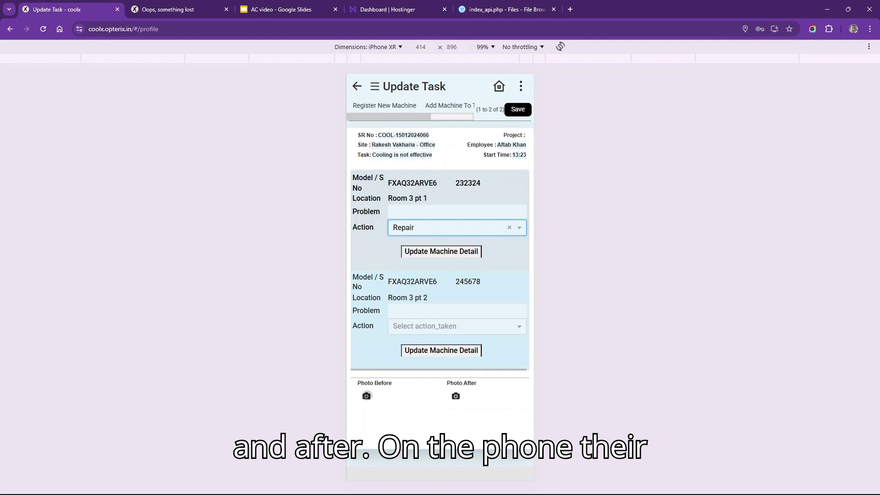
- Attach image 3 as both the before and after photos, and save
{"action": "left_click", "coordinate": [366, 395]}
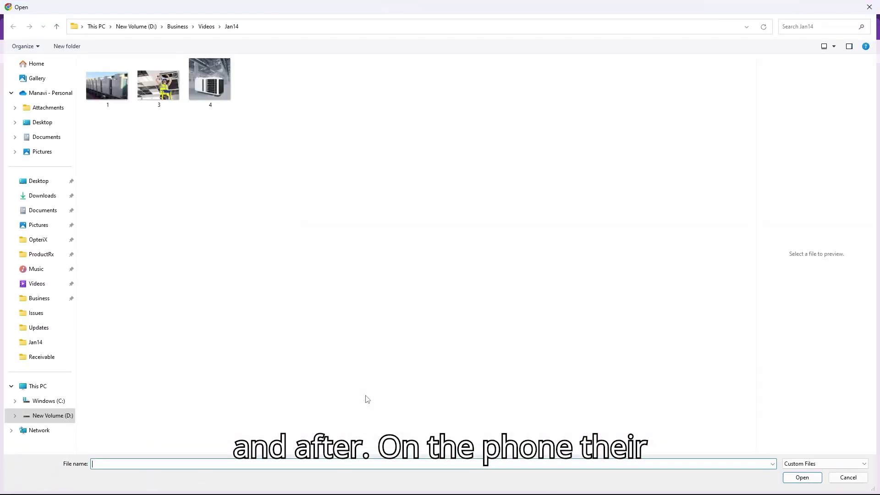
{"action": "double_click", "coordinate": [158, 84]}
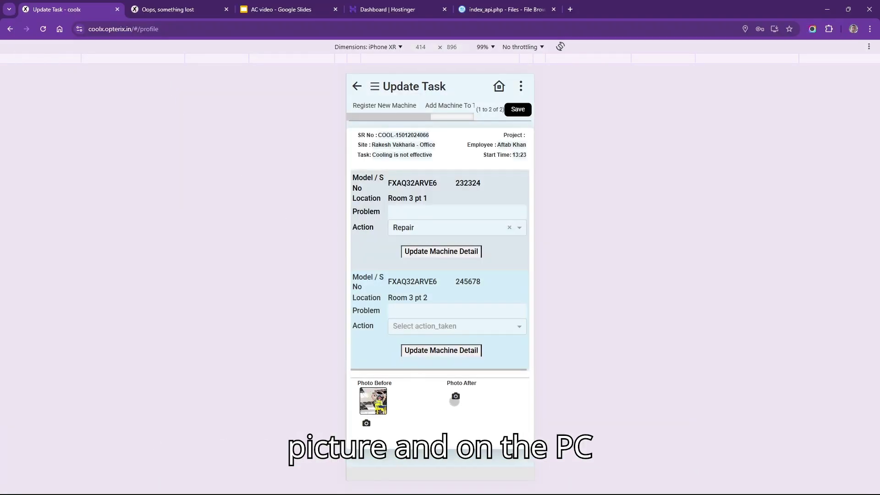
{"action": "left_click", "coordinate": [455, 397]}
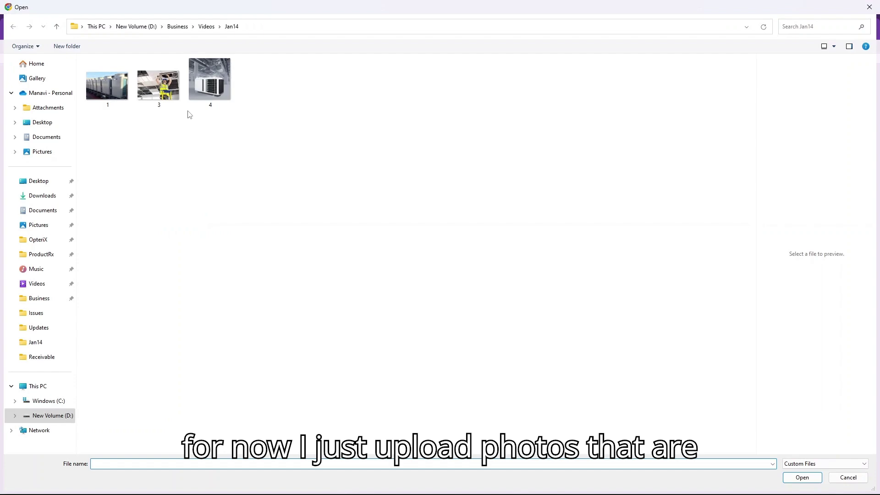
{"action": "left_click", "coordinate": [176, 90]}
{"action": "double_click", "coordinate": [177, 91]}
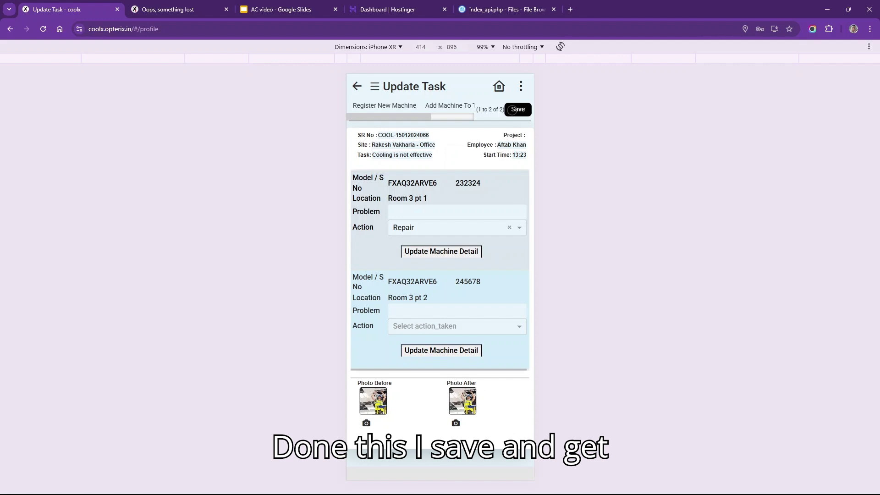
{"action": "left_click", "coordinate": [512, 110]}
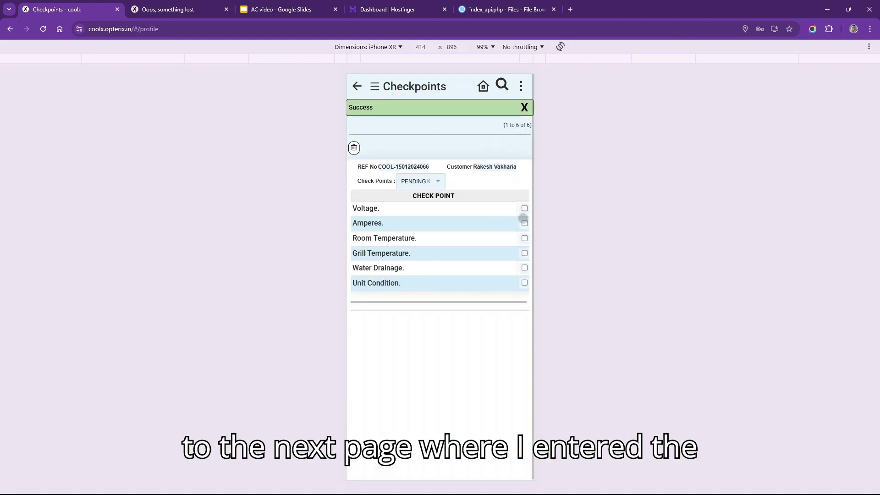
- Tick the Voltage, Amperes, Room Temperature, Grill Temperature, Water Drainage and Unit Condition checkpoints
{"action": "left_click", "coordinate": [525, 209]}
{"action": "left_click", "coordinate": [525, 223]}
{"action": "left_click", "coordinate": [525, 238]}
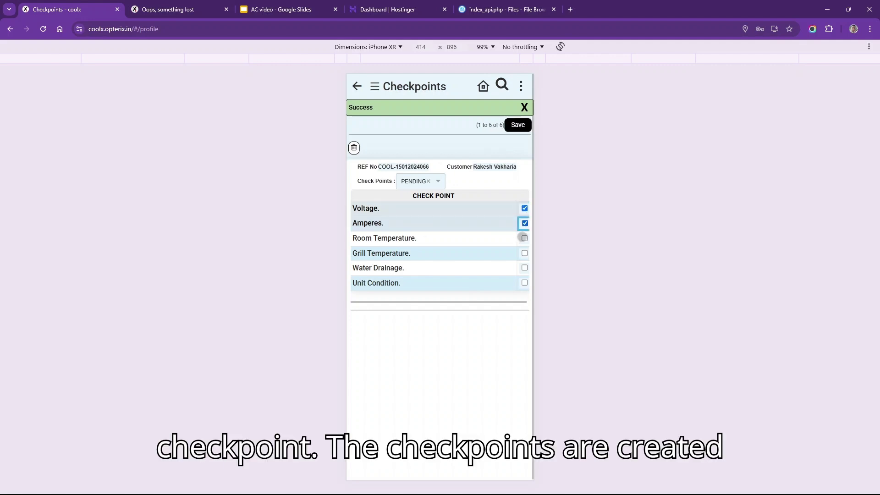
{"action": "left_click", "coordinate": [524, 254]}
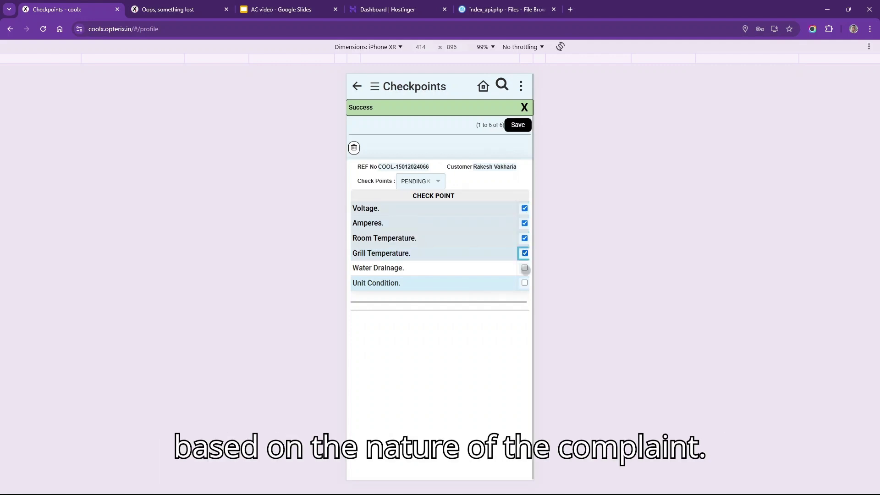
{"action": "left_click", "coordinate": [524, 267]}
{"action": "left_click", "coordinate": [525, 266]}
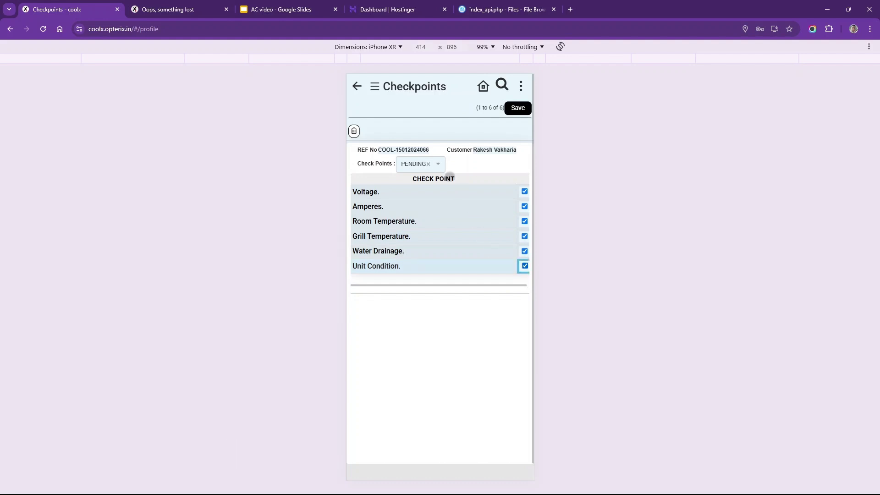
- Set the checkpoint status to DONE and continue to the task summary
{"action": "left_click", "coordinate": [439, 165]}
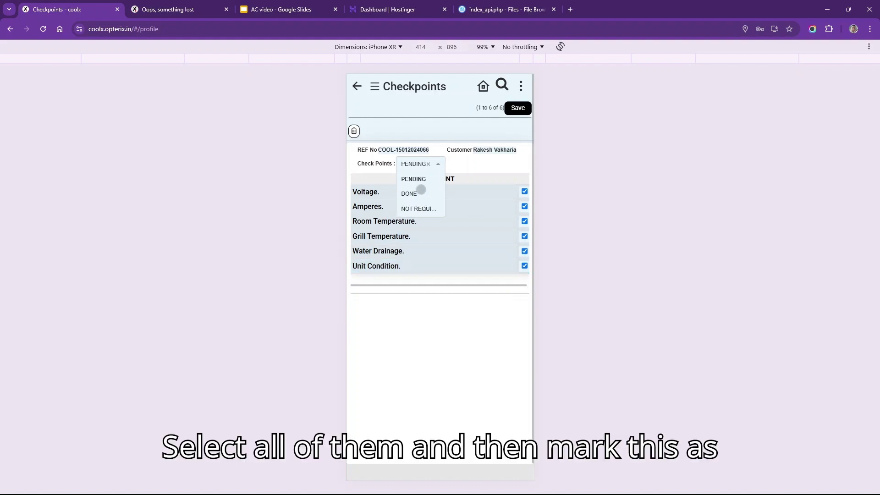
{"action": "left_click", "coordinate": [409, 193]}
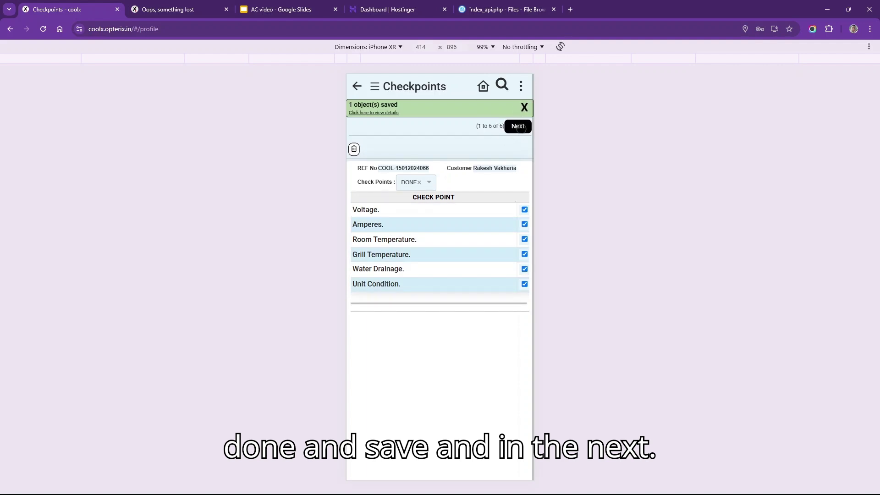
{"action": "left_click", "coordinate": [518, 127]}
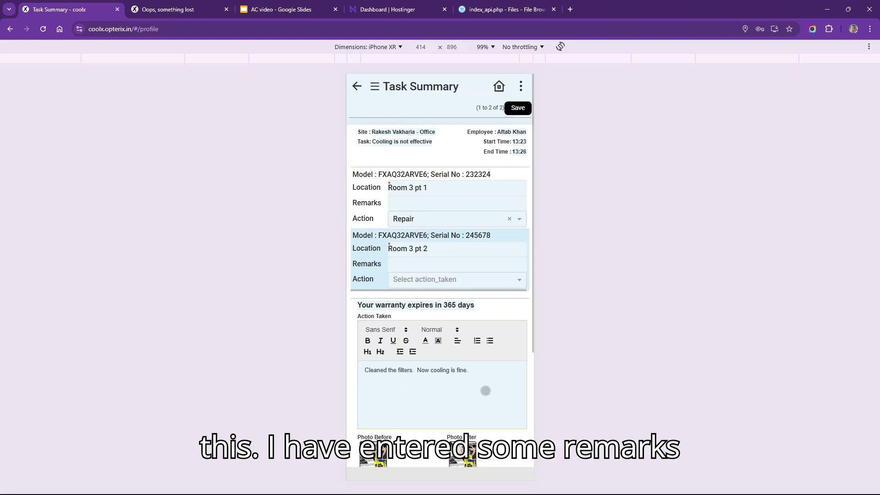
- Rate the work 5-Excellent and add a good work remark
{"action": "scroll", "coordinate": [485, 390], "scroll_direction": "down", "scroll_amount": 4}
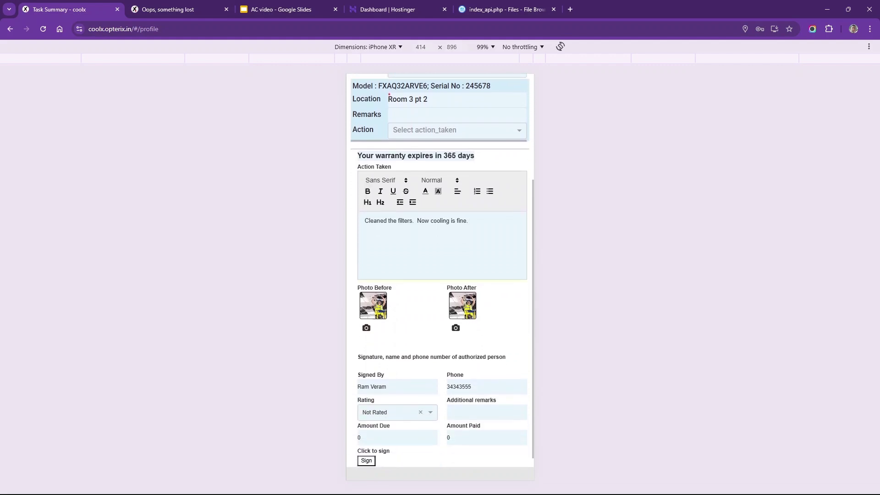
{"action": "left_click", "coordinate": [427, 404]}
{"action": "left_click", "coordinate": [389, 308]}
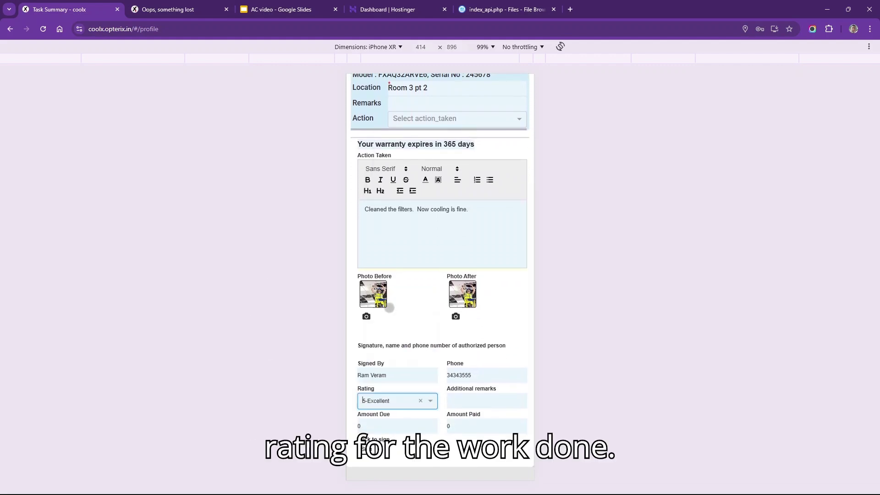
{"action": "left_click", "coordinate": [479, 401]}
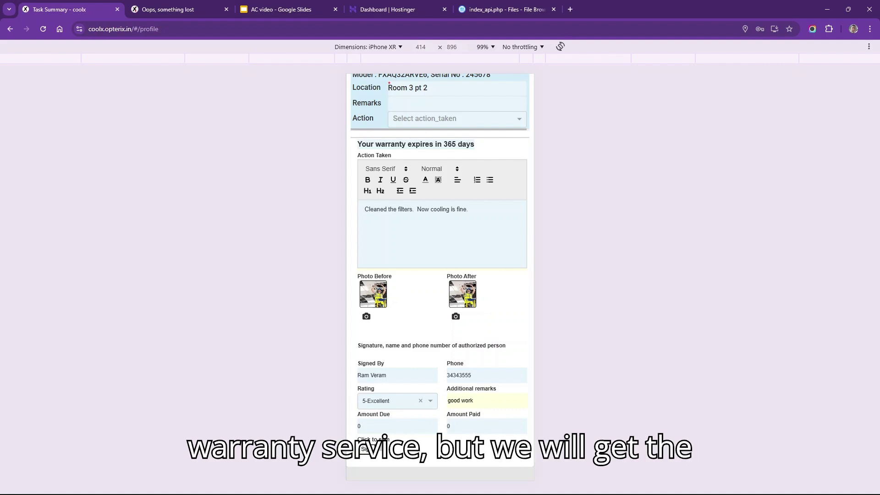
- Sign the summary, save and submit it, then open the completed task's service report
{"action": "left_click", "coordinate": [367, 448]}
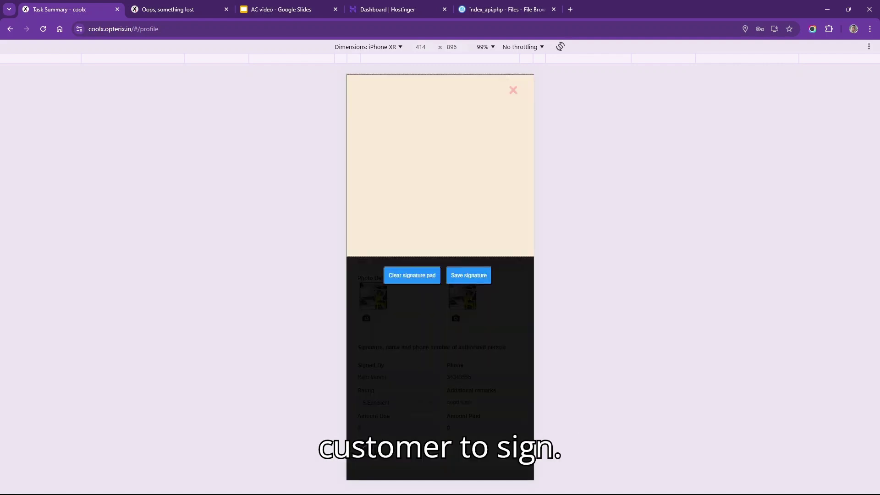
{"action": "mouse_move", "coordinate": [393, 168]}
{"action": "left_mouse_down"}
{"action": "mouse_move", "coordinate": [444, 173]}
{"action": "mouse_move", "coordinate": [494, 139]}
{"action": "left_mouse_up"}
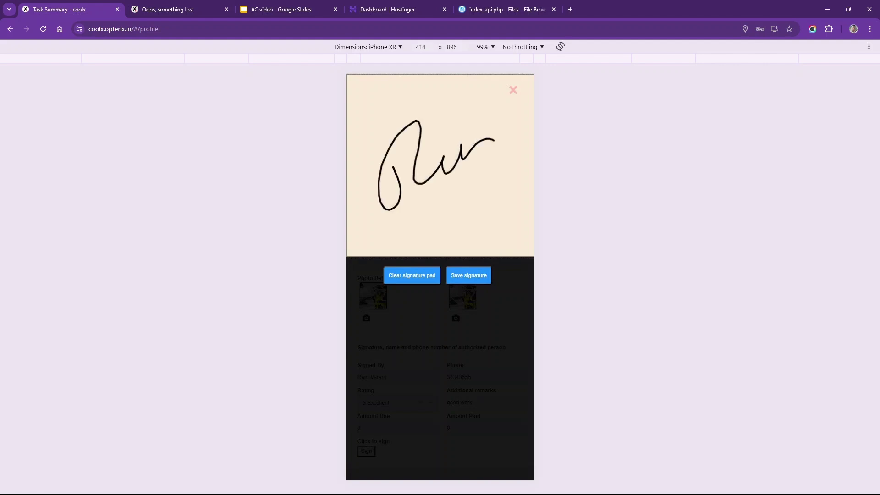
{"action": "left_click", "coordinate": [468, 275]}
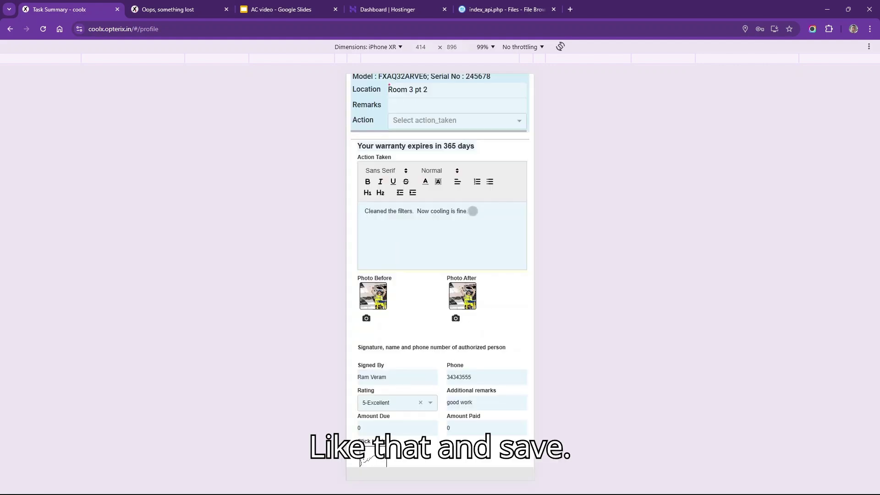
{"action": "scroll", "coordinate": [440, 270], "scroll_direction": "up", "scroll_amount": 5}
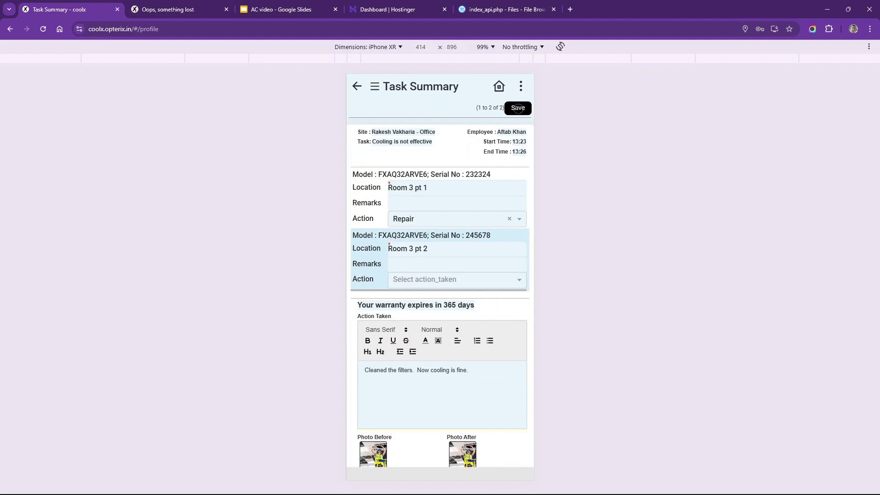
{"action": "left_click", "coordinate": [517, 109]}
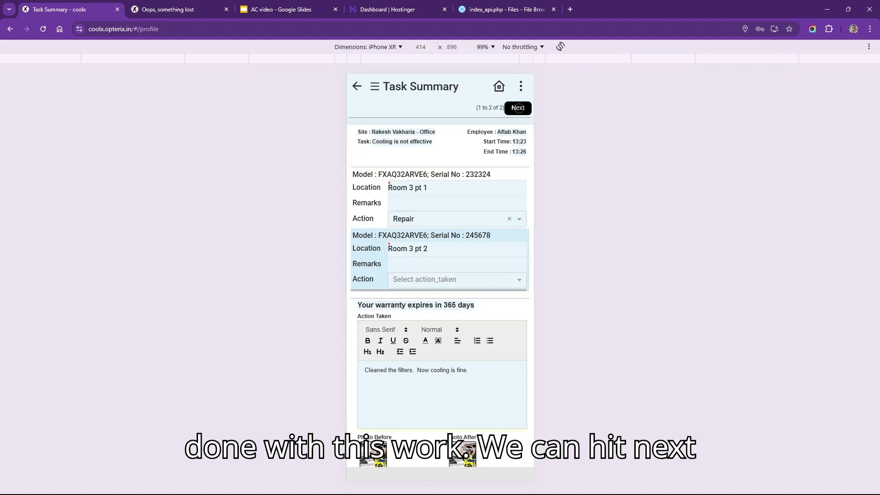
{"action": "left_click", "coordinate": [518, 109]}
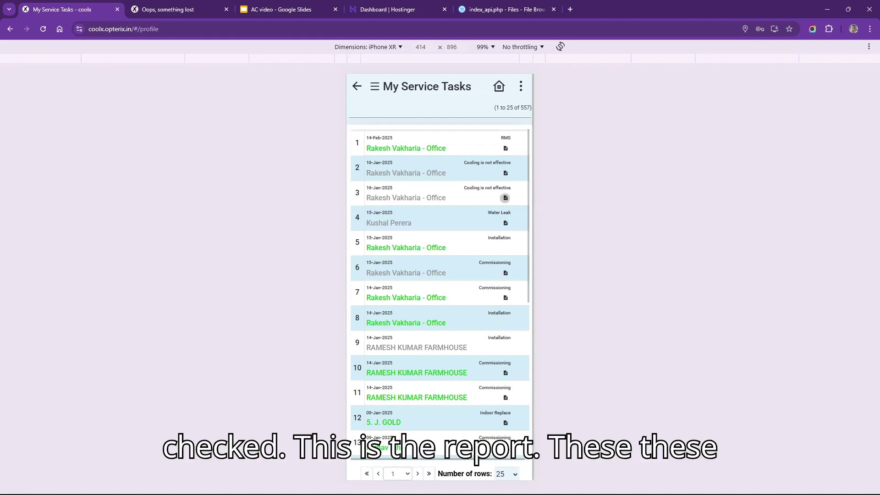
{"action": "left_click", "coordinate": [505, 197]}
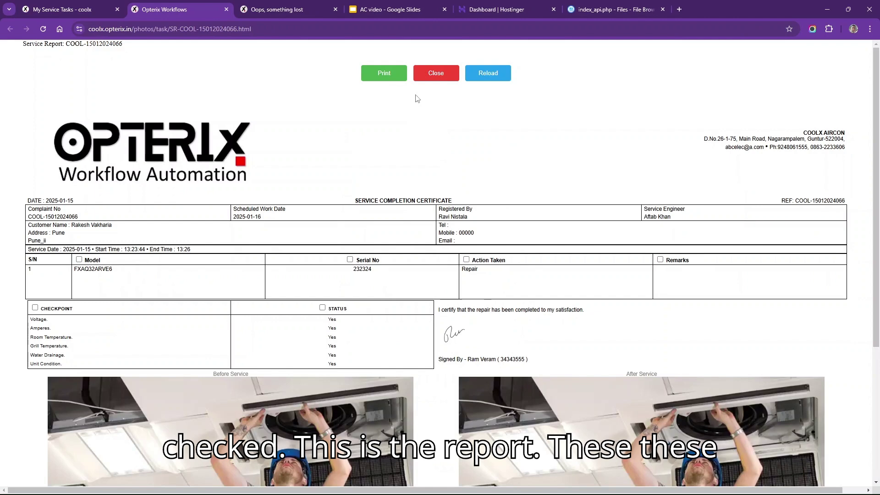
- Save the service report as a PDF, close it, and head back to the Service dashboard
{"action": "left_click", "coordinate": [386, 74]}
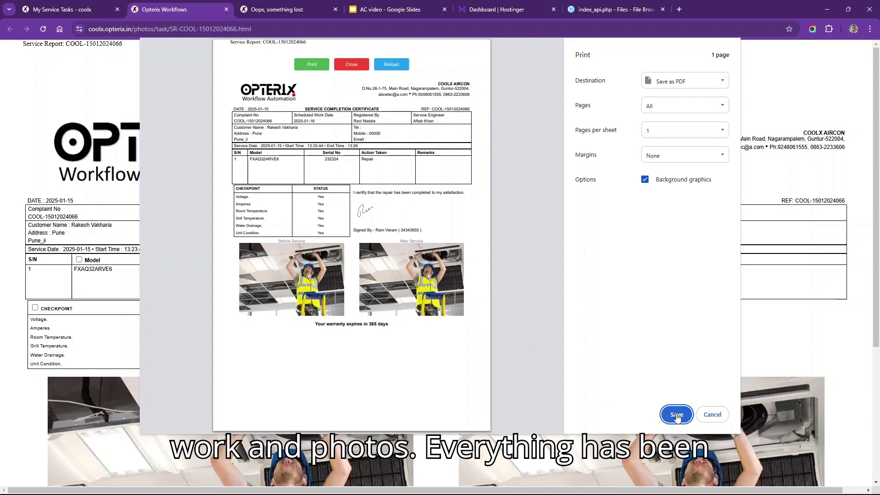
{"action": "left_click", "coordinate": [708, 412]}
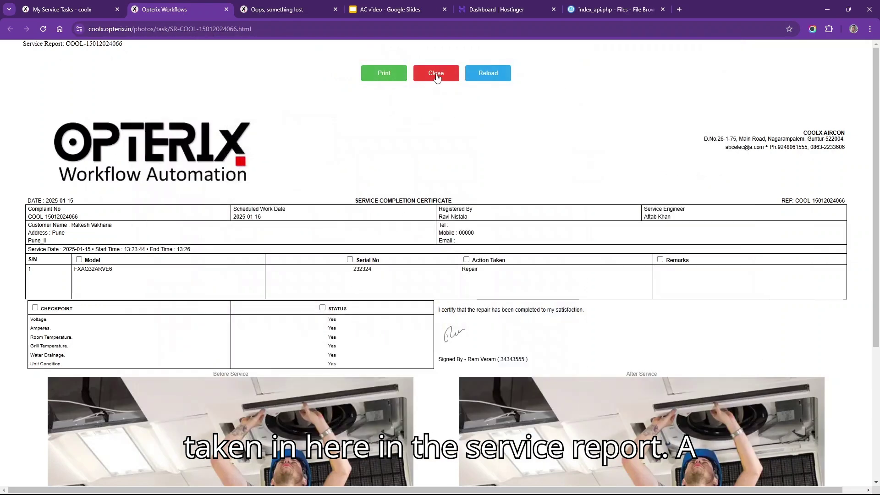
{"action": "left_click", "coordinate": [436, 73]}
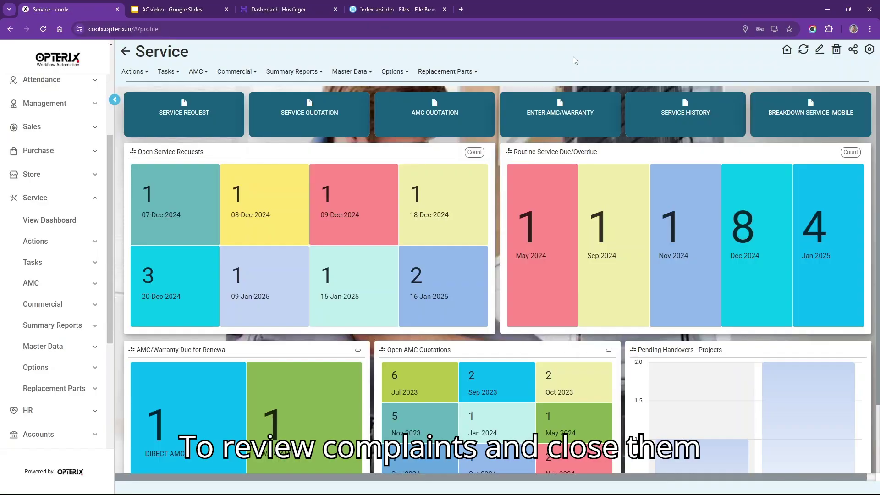
{"action": "mouse_move", "coordinate": [163, 73]}
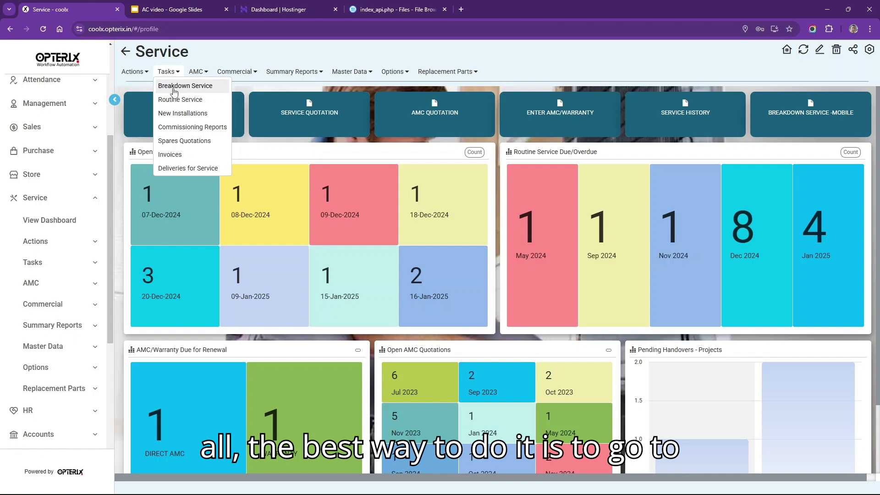
- Open the Breakdown Service list and review the service reports for tickets 2 and 3
{"action": "left_click", "coordinate": [173, 87]}
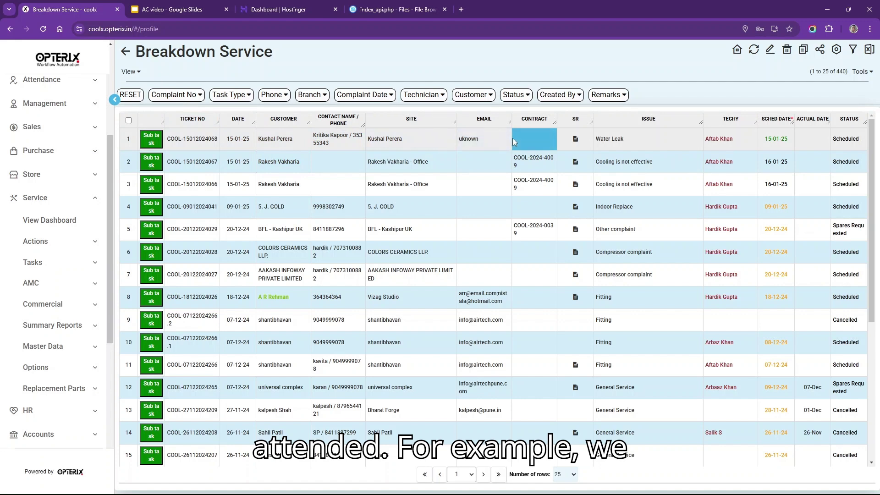
{"action": "left_click", "coordinate": [576, 164]}
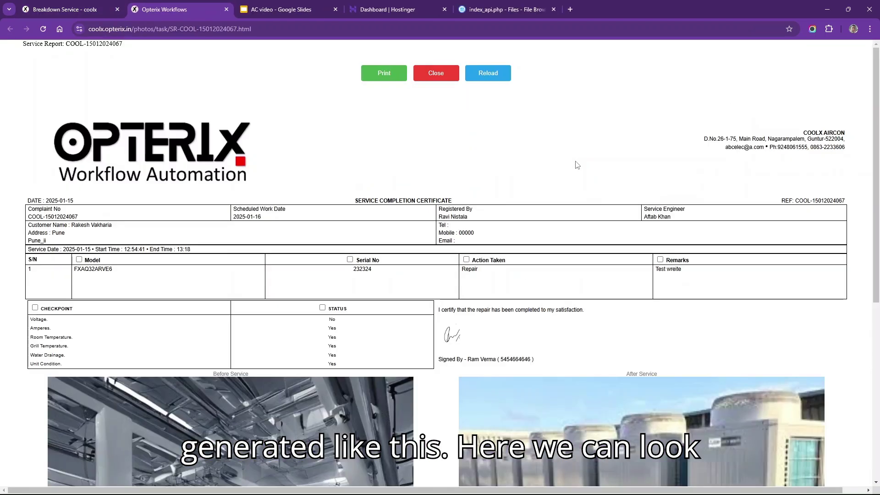
{"action": "left_click", "coordinate": [436, 73]}
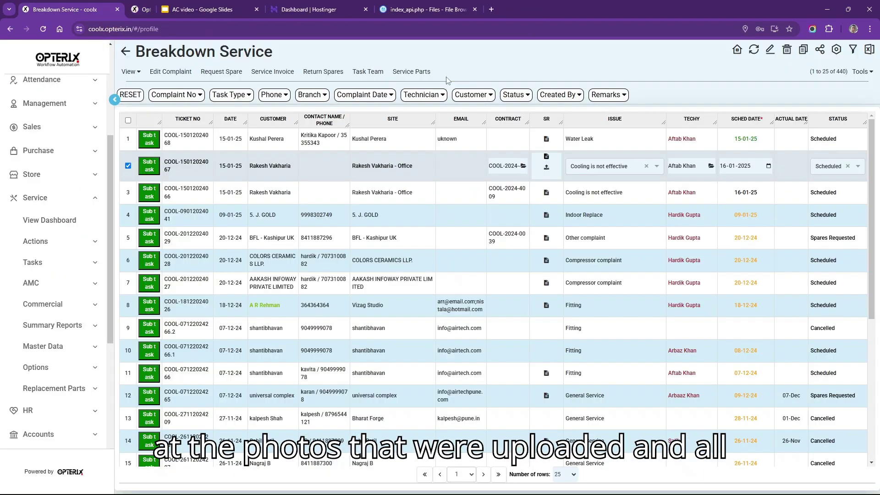
{"action": "left_click", "coordinate": [546, 192]}
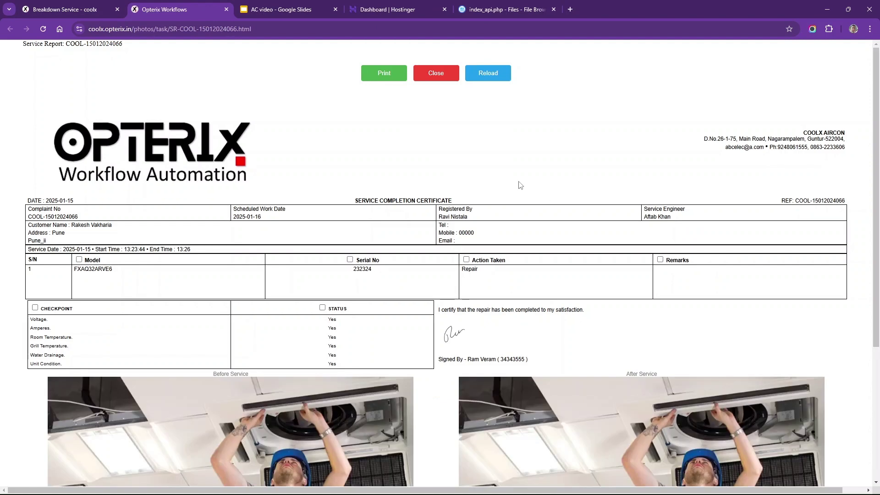
{"action": "left_click", "coordinate": [437, 73]}
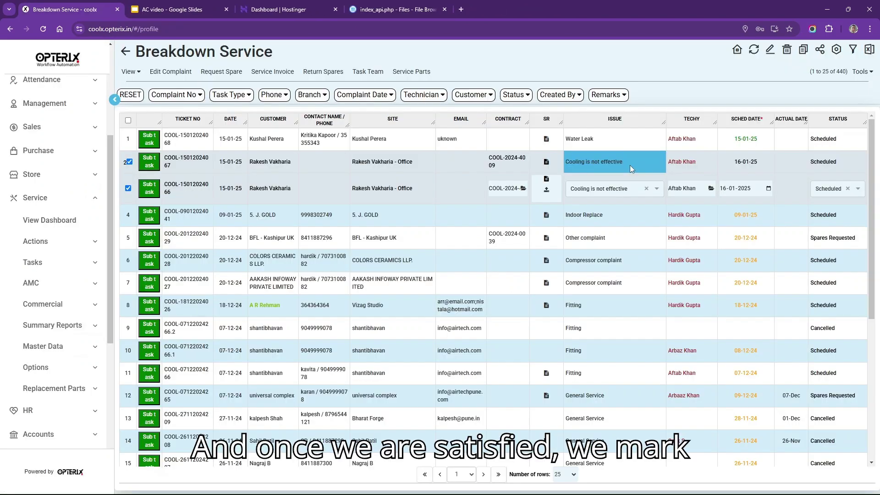
- Set both Cooling is not effective tickets (rows 2 and 3) to Completed and save
{"action": "left_click", "coordinate": [828, 160]}
{"action": "left_click", "coordinate": [832, 167]}
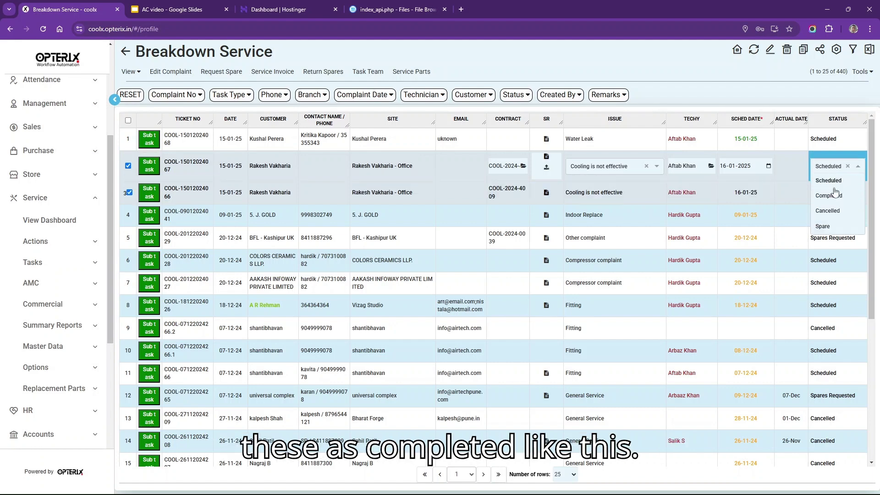
{"action": "left_click", "coordinate": [835, 201]}
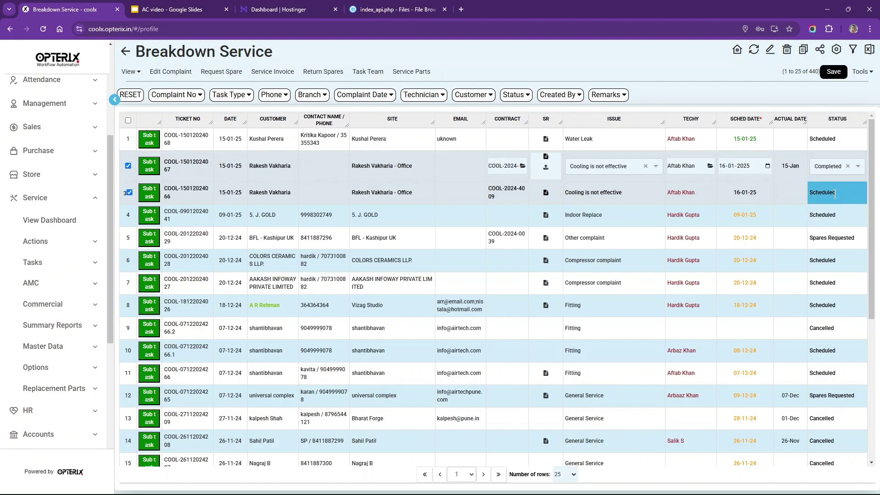
{"action": "left_click", "coordinate": [835, 197]}
{"action": "left_click", "coordinate": [834, 192]}
{"action": "left_click", "coordinate": [828, 219]}
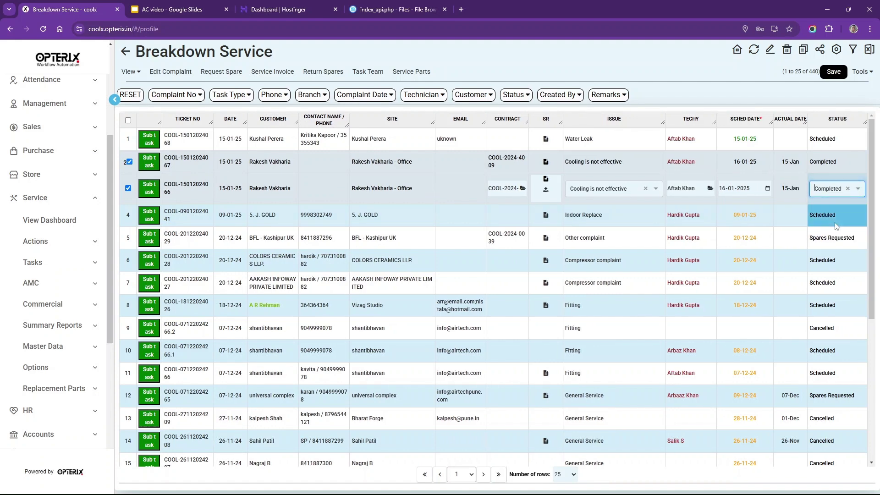
{"action": "left_click", "coordinate": [833, 72]}
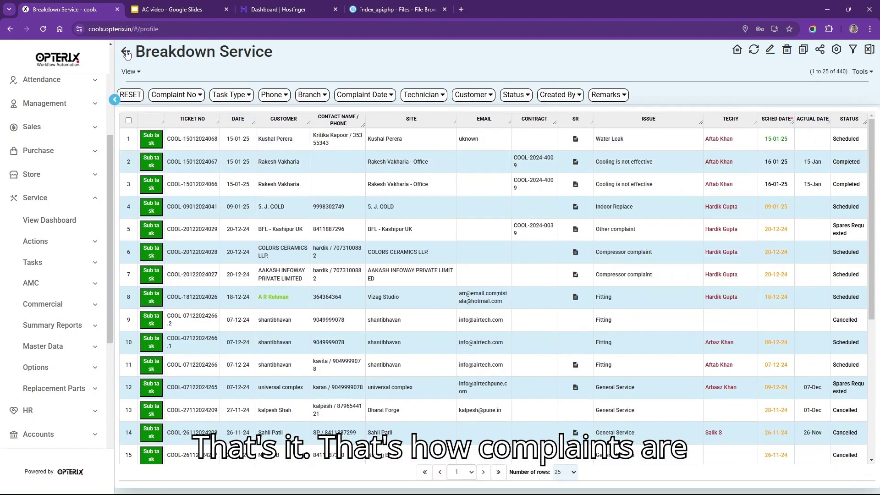
- Go back to the Service dashboard and move to the Routine service overview slide
{"action": "left_click", "coordinate": [126, 53]}
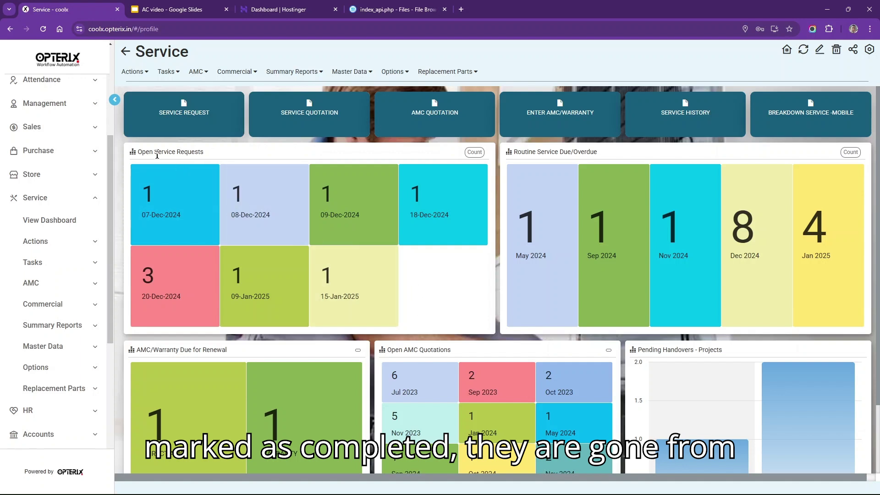
{"action": "left_click_drag", "start_coordinate": [149, 151], "coordinate": [248, 143]}
{"action": "left_click", "coordinate": [248, 155]}
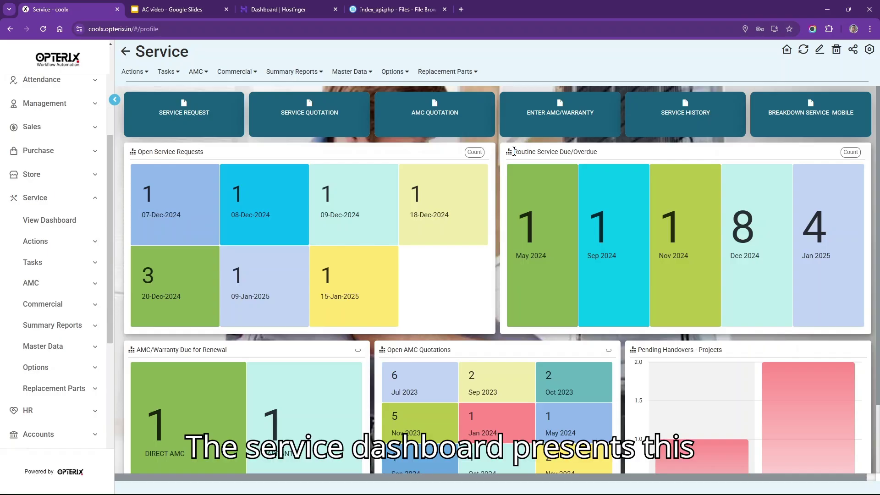
{"action": "left_click_drag", "start_coordinate": [514, 152], "coordinate": [605, 153]}
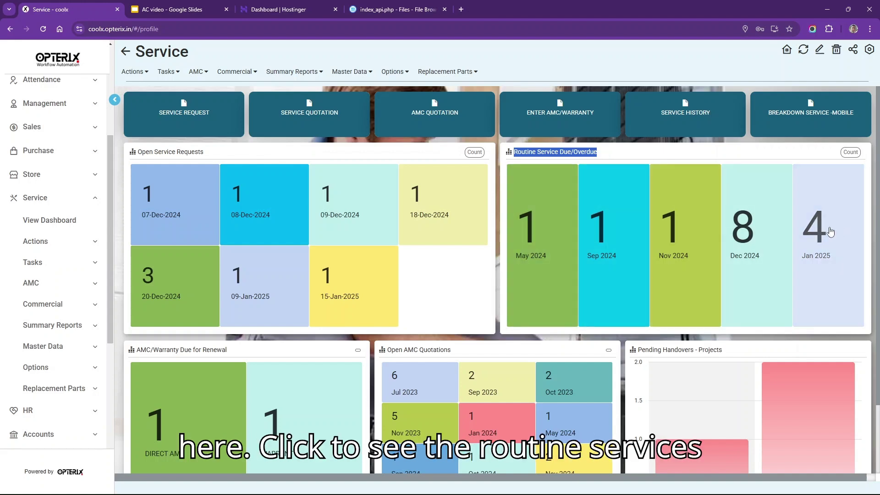
- Schedule the second January 2025 routine service for 17-01-2025 with a technician assigned, and save
{"action": "left_click", "coordinate": [831, 232]}
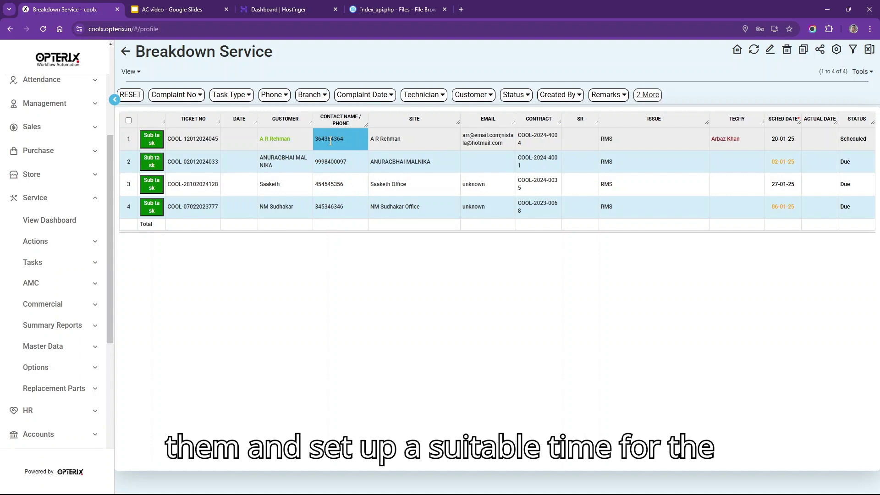
{"action": "left_click", "coordinate": [330, 141]}
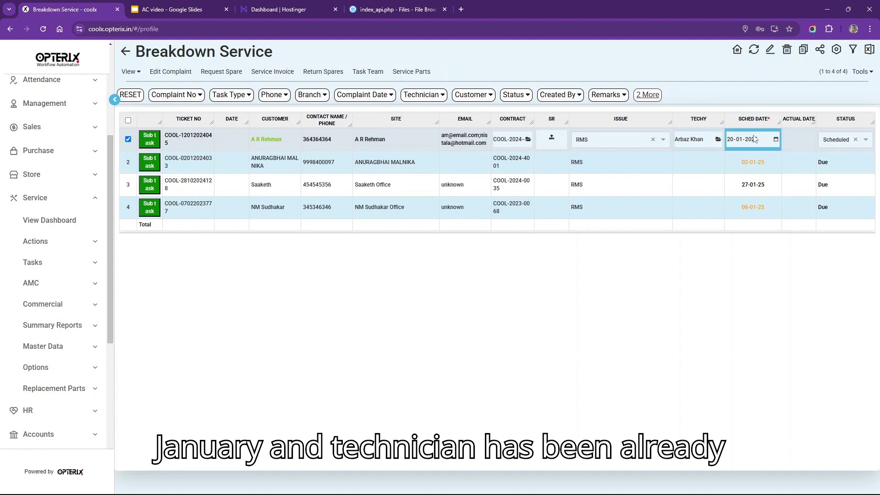
{"action": "left_click", "coordinate": [695, 161]}
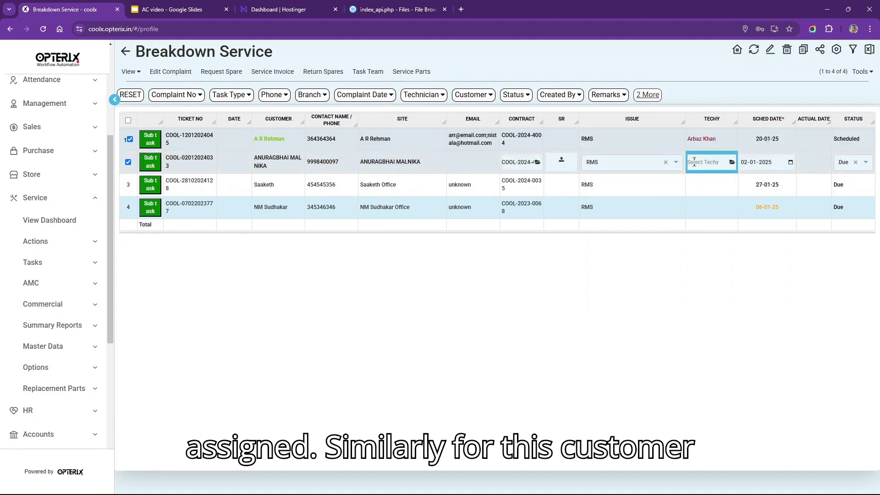
{"action": "left_click", "coordinate": [745, 163]}
{"action": "type", "text": "17"}
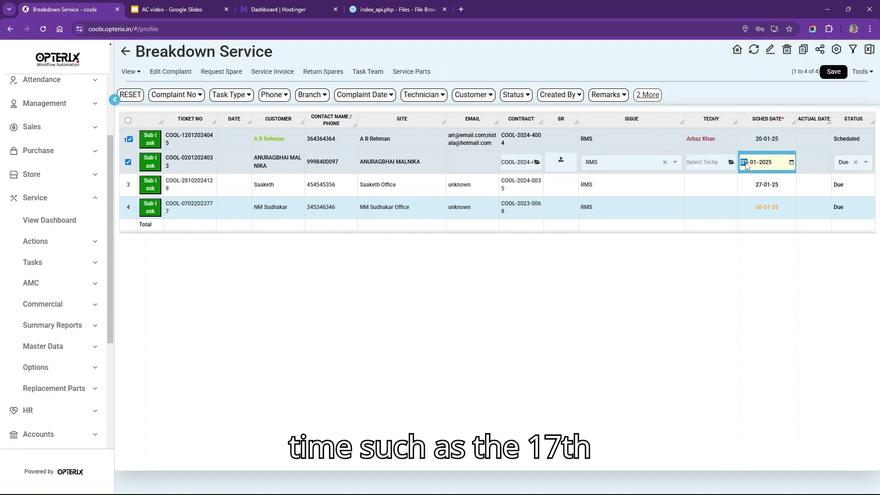
{"action": "left_click", "coordinate": [714, 164]}
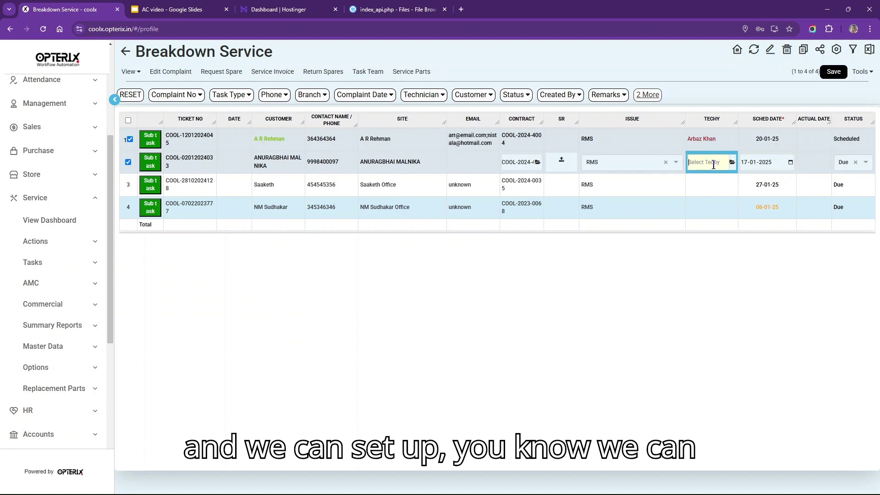
{"action": "type", "text": "a"}
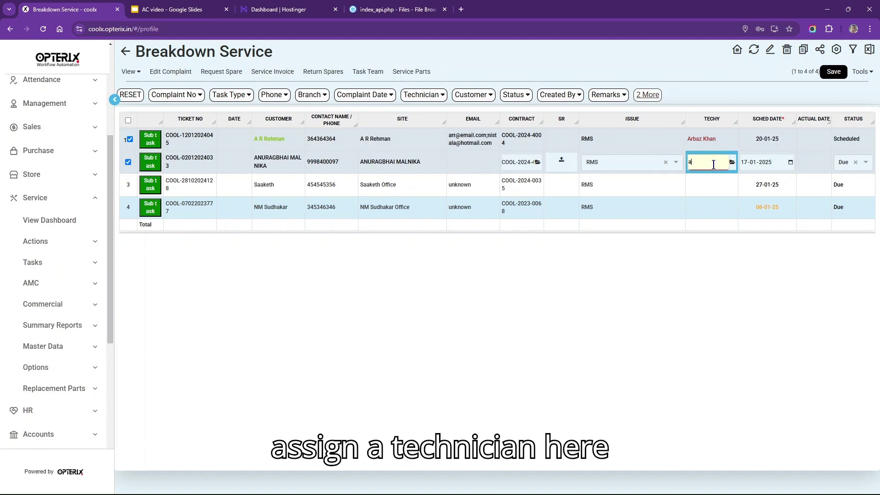
{"action": "type", "text": "r"}
{"action": "type", "text": "t"}
{"action": "left_click", "coordinate": [707, 178]}
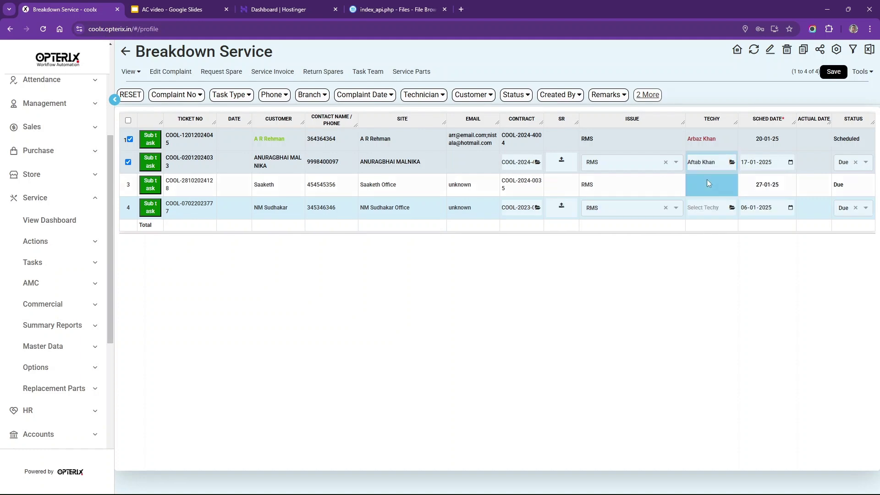
{"action": "left_click", "coordinate": [832, 73]}
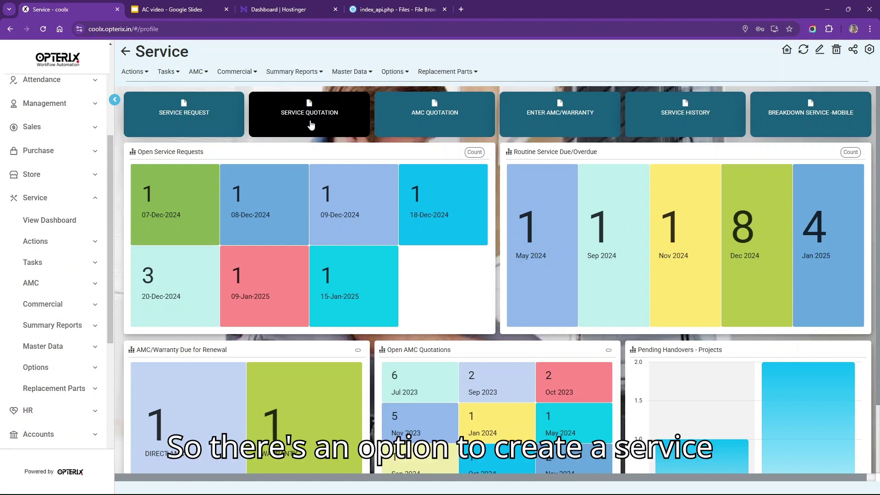
- Create and save a service quotation against the water-leak complaint found by search
{"action": "left_click", "coordinate": [310, 125]}
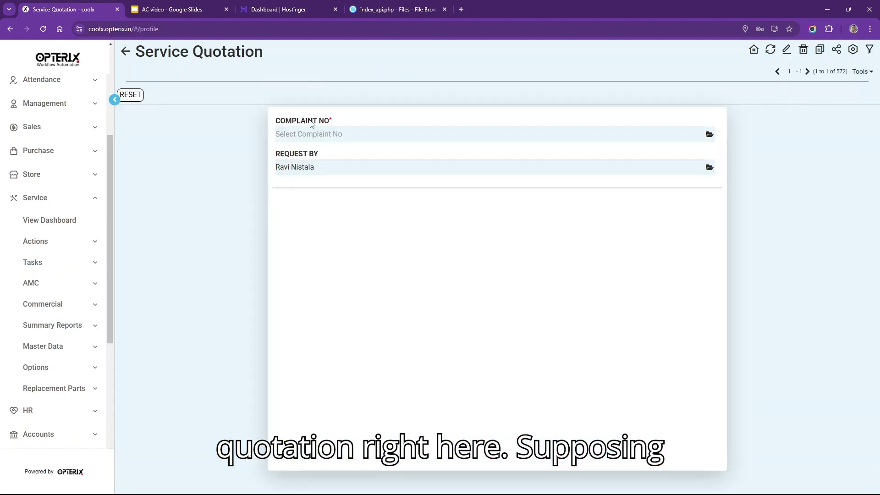
{"action": "left_click", "coordinate": [342, 133]}
{"action": "type", "text": "kush"}
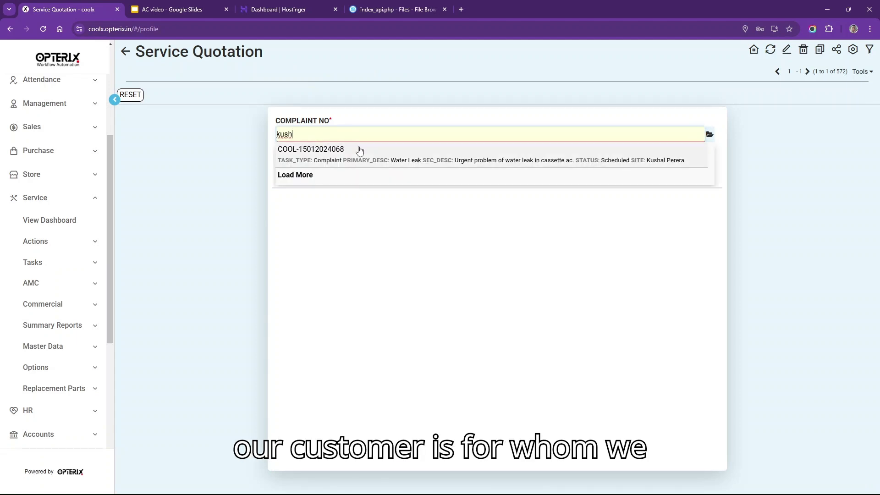
{"action": "left_click", "coordinate": [326, 162]}
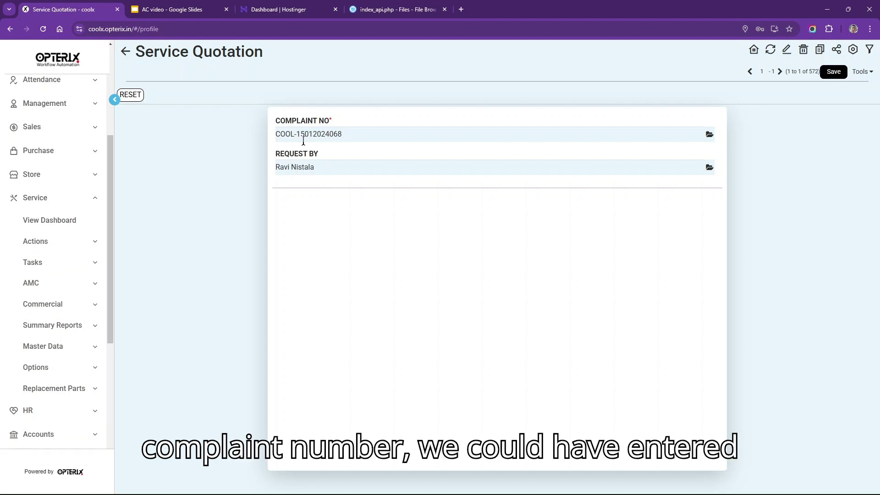
{"action": "left_click", "coordinate": [833, 72]}
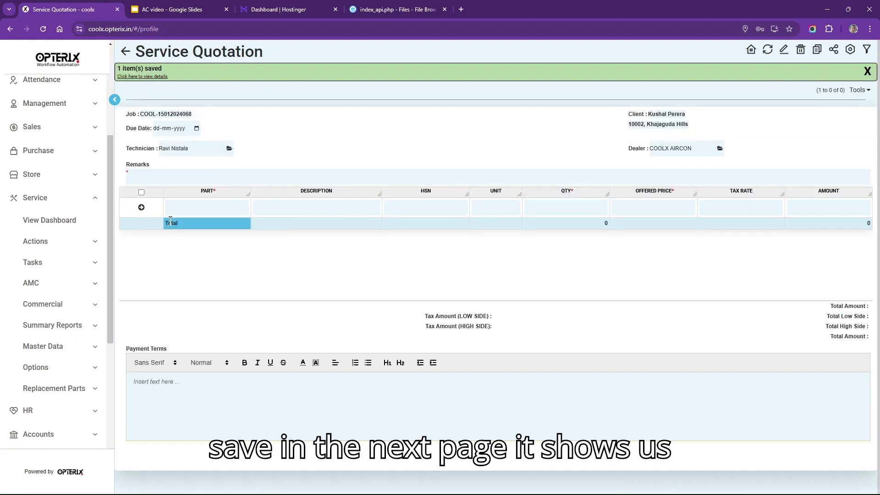
- Add PC board part IND0502 to the quotation with quantity 1 and offered price 2500
{"action": "left_click", "coordinate": [210, 177]}
{"action": "left_click", "coordinate": [206, 207]}
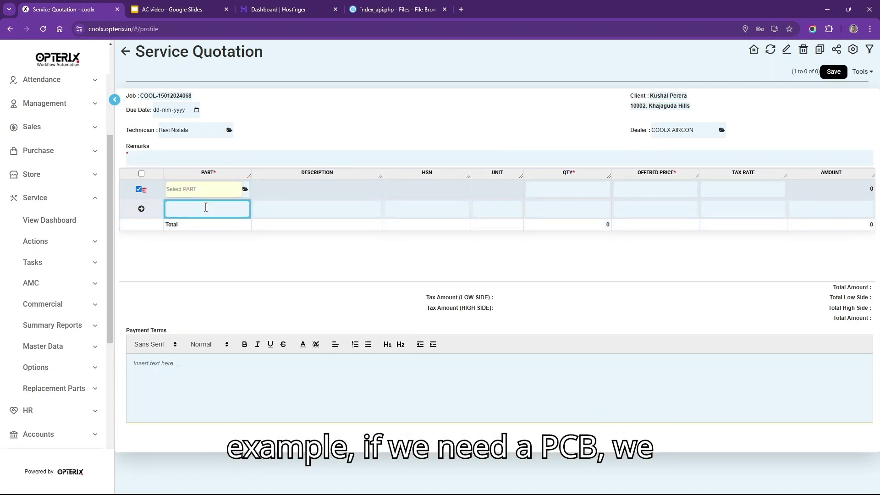
{"action": "type", "text": "pcb"}
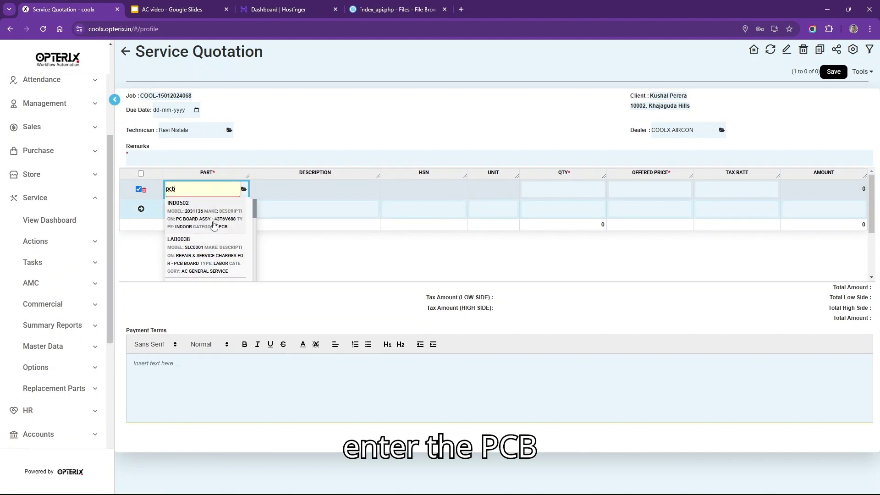
{"action": "left_click", "coordinate": [213, 224]}
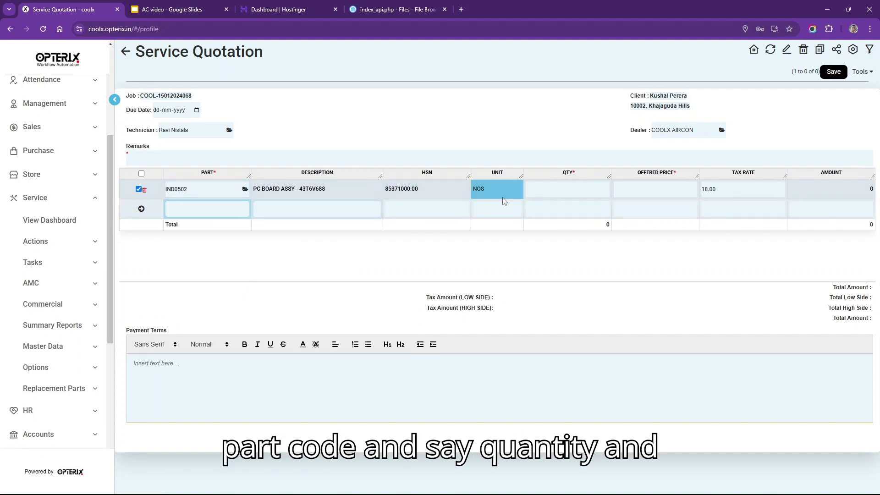
{"action": "left_click", "coordinate": [567, 186]}
{"action": "type", "text": "1"}
{"action": "left_click", "coordinate": [633, 193]}
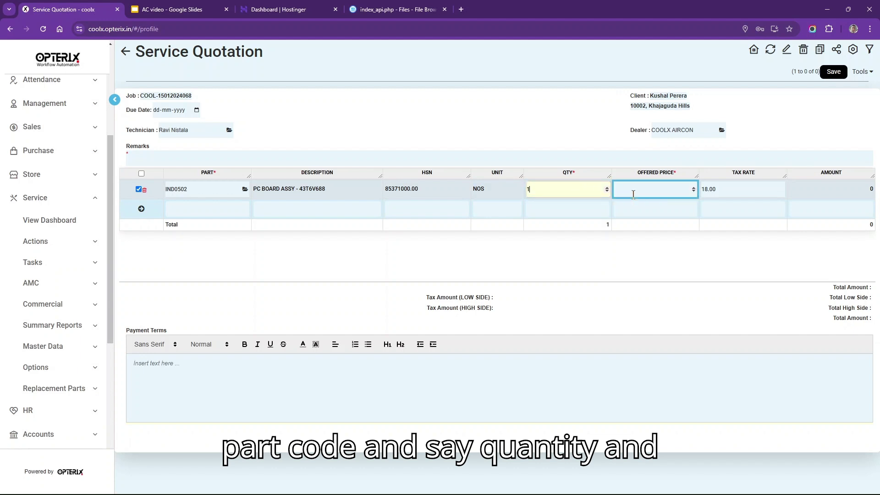
{"action": "type", "text": "2500"}
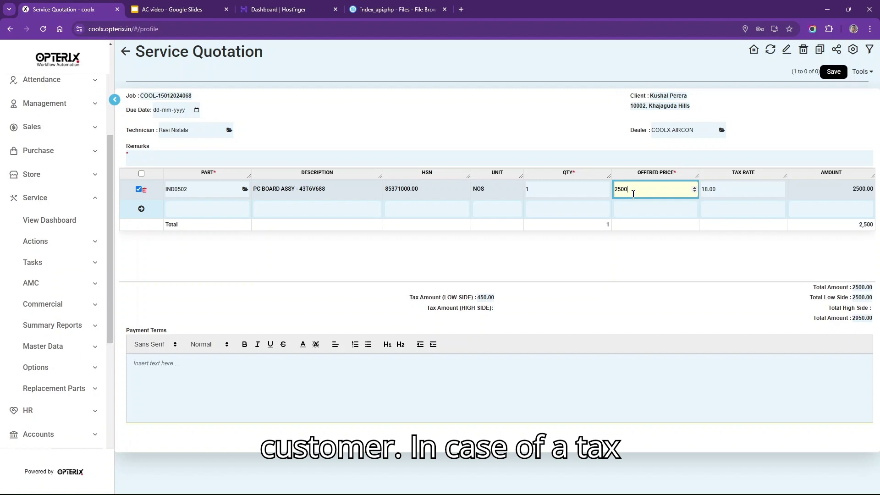
- Check the 18% tax, fill in remarks and payment terms, and save the 2950 quotation
{"action": "left_click", "coordinate": [709, 190]}
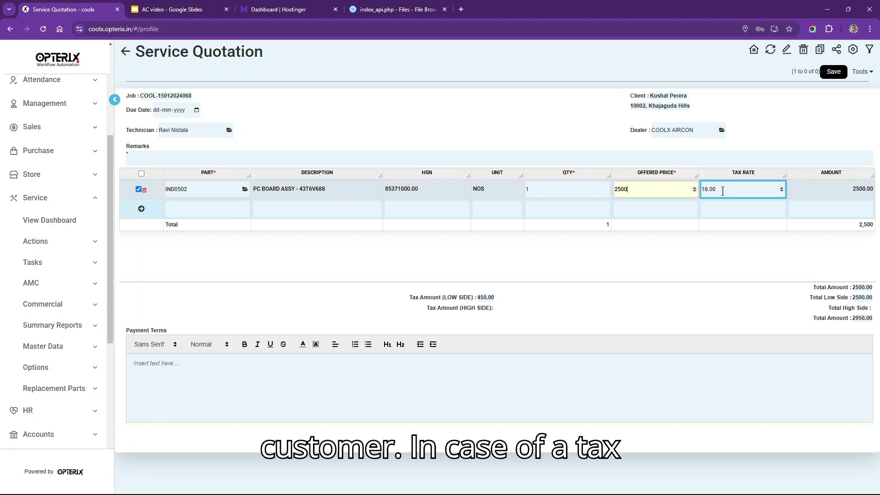
{"action": "left_click", "coordinate": [165, 161]}
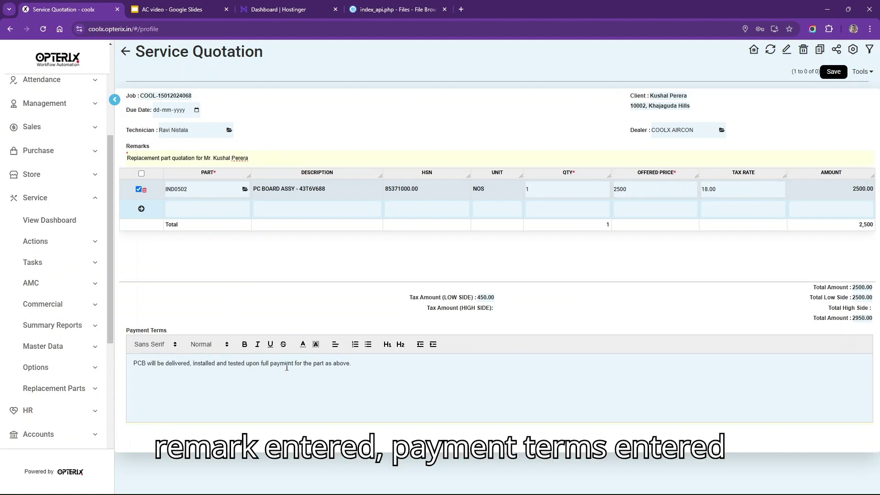
{"action": "left_click_drag", "start_coordinate": [372, 370], "coordinate": [133, 380]}
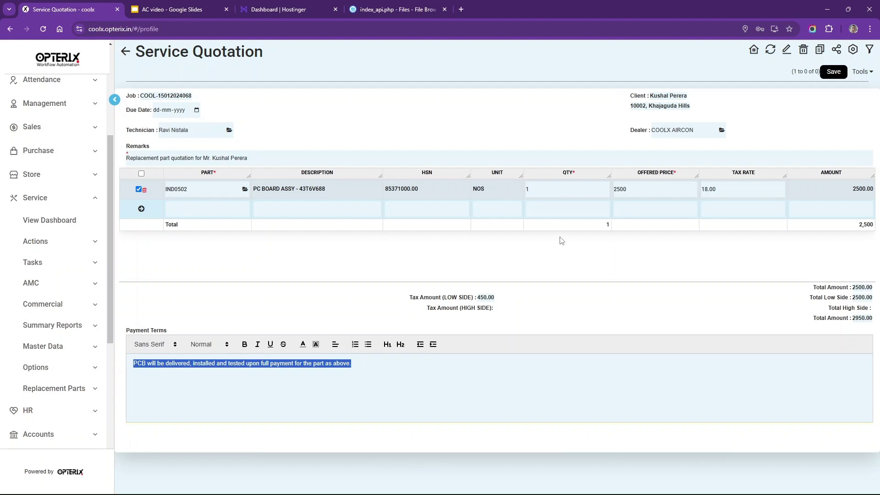
{"action": "left_click", "coordinate": [832, 72]}
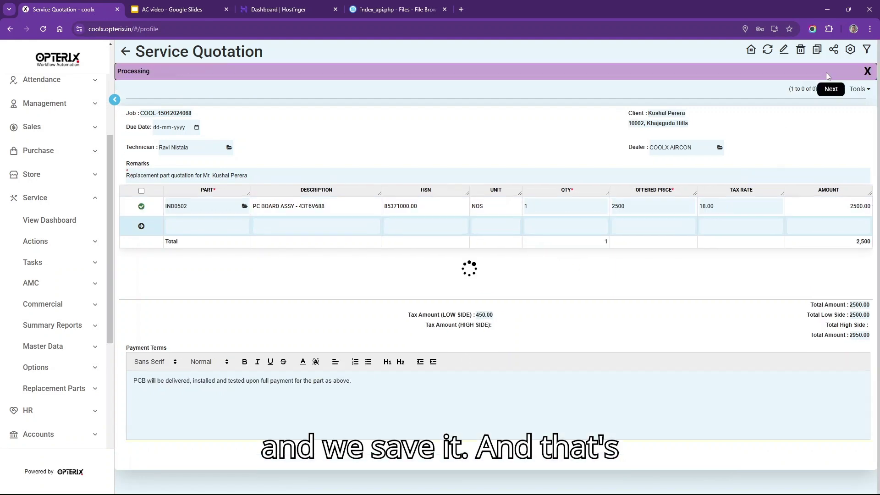
- Open quotation MR-2024-0177 as a printable document and check its print options without printing
{"action": "left_click", "coordinate": [828, 90]}
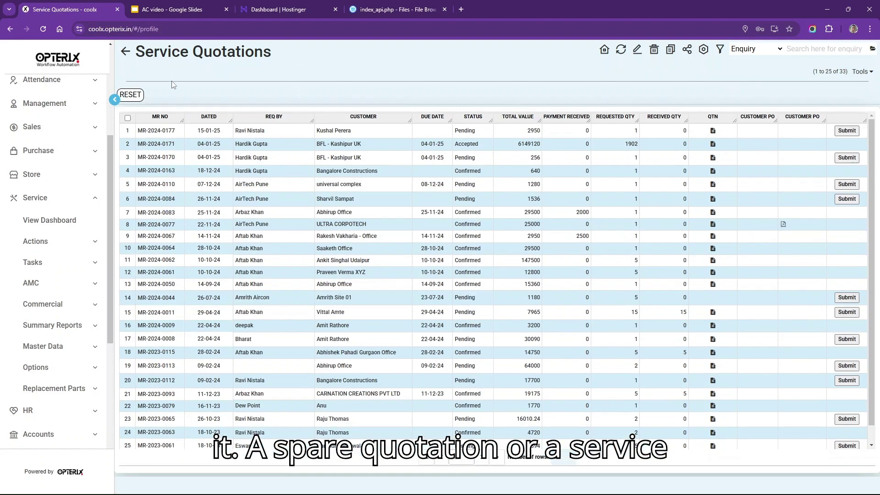
{"action": "left_click", "coordinate": [714, 131]}
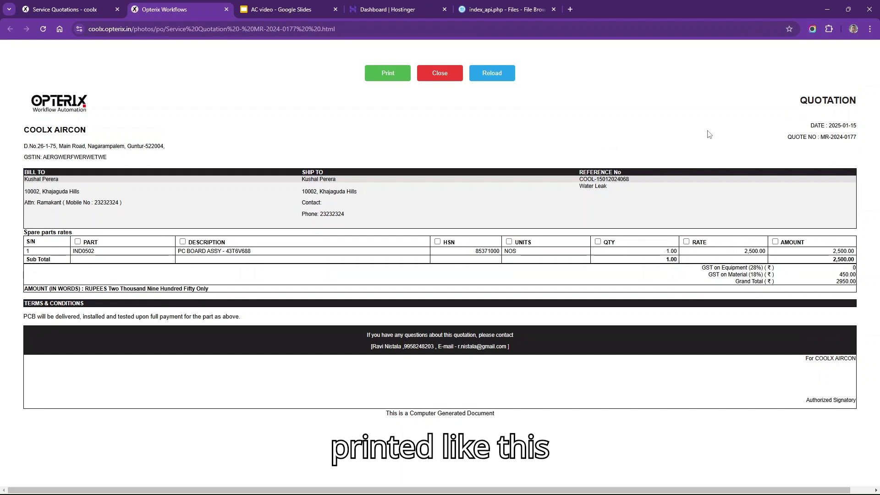
{"action": "left_click", "coordinate": [386, 78]}
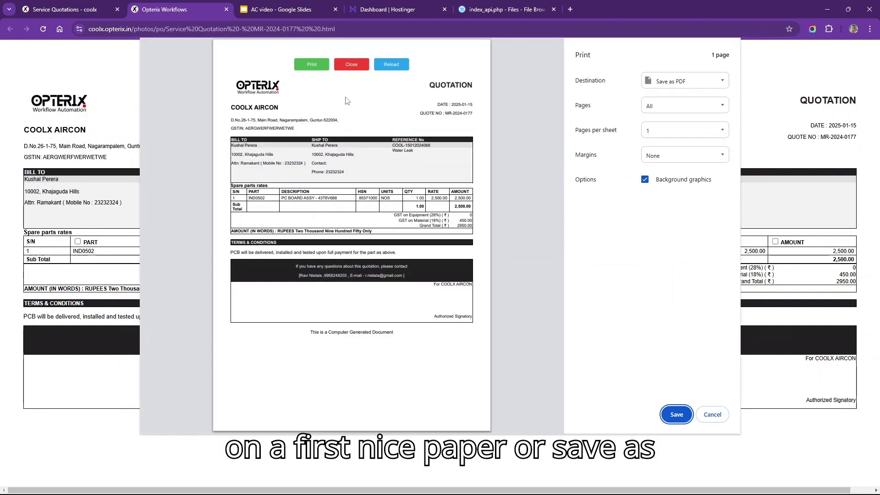
{"action": "left_click", "coordinate": [713, 415]}
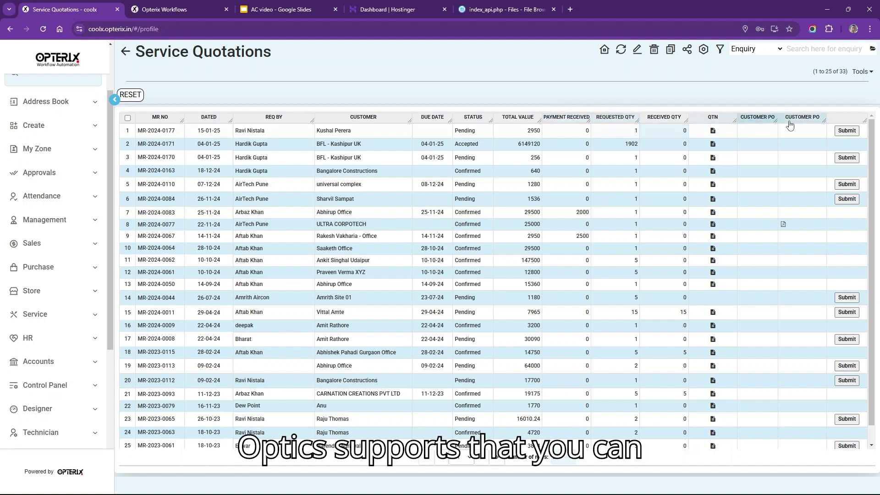
- Submit quotation MR-2024-0177 so it shows Submitted, then expand the Approvals menu
{"action": "left_click", "coordinate": [849, 131]}
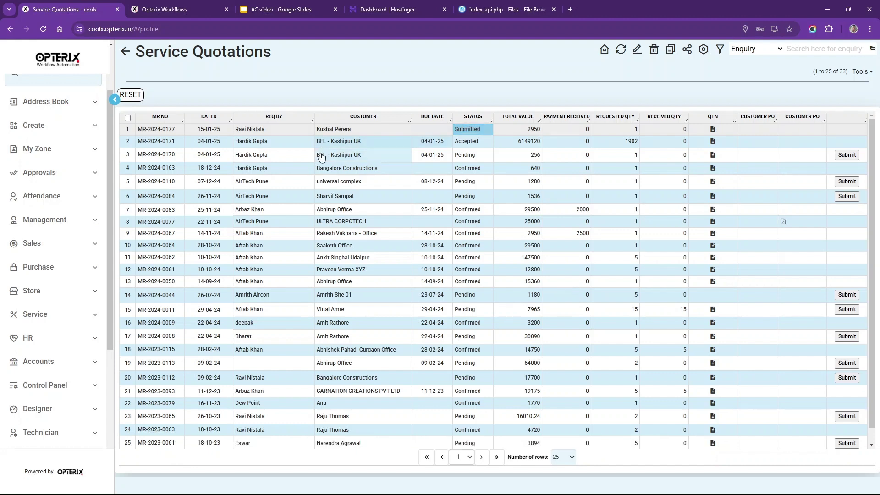
{"action": "left_click", "coordinate": [61, 179]}
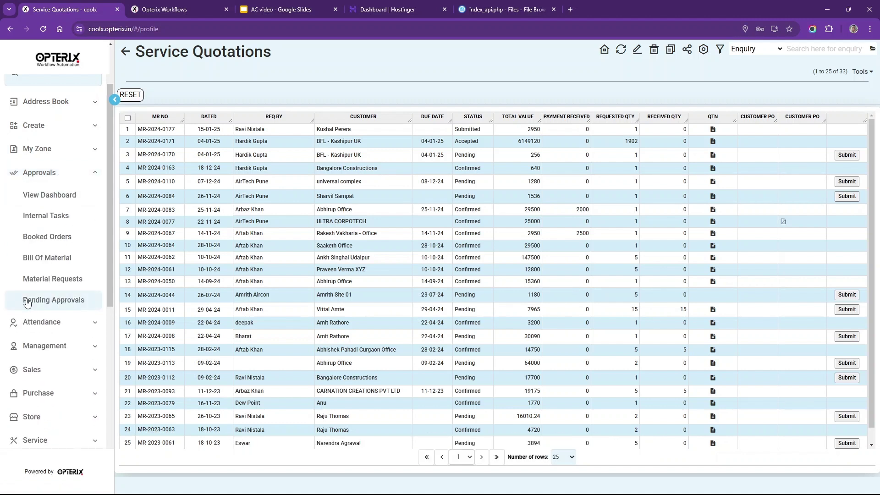
- Review MR-2024-0177 in Pending Approvals, set its status to APPROVED and save
{"action": "left_click", "coordinate": [51, 301]}
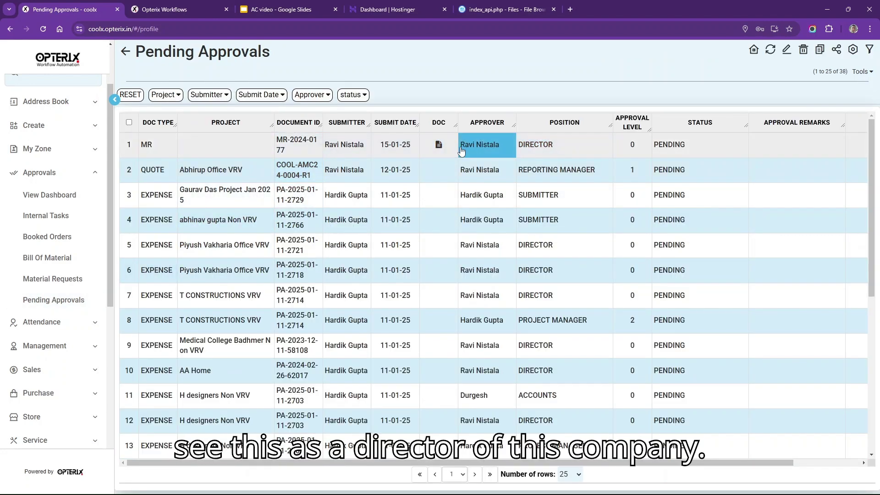
{"action": "left_click", "coordinate": [436, 145]}
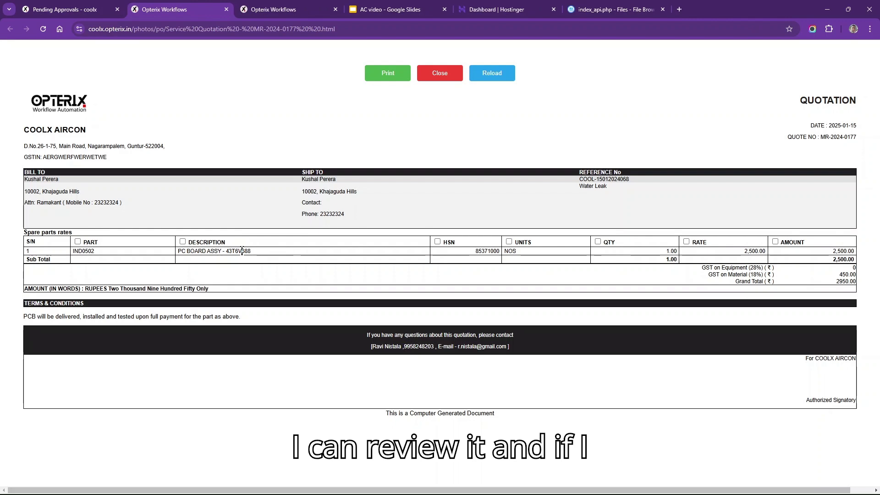
{"action": "left_click", "coordinate": [96, 7]}
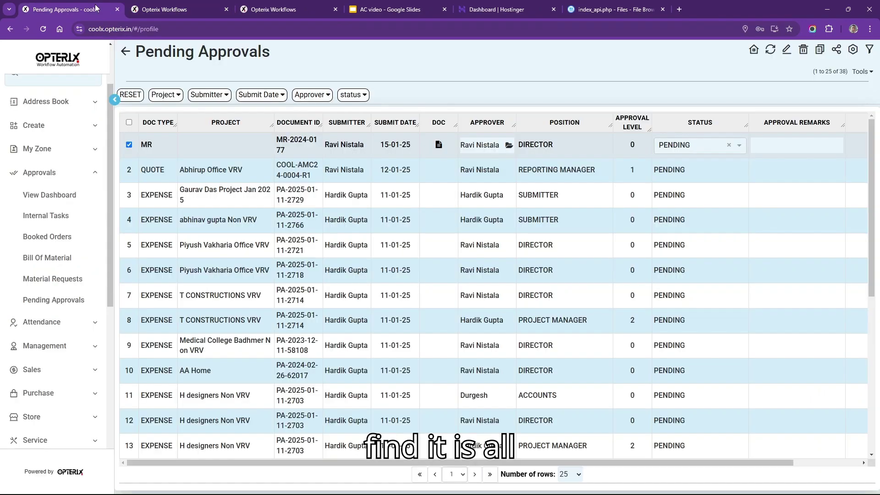
{"action": "left_click", "coordinate": [736, 147]}
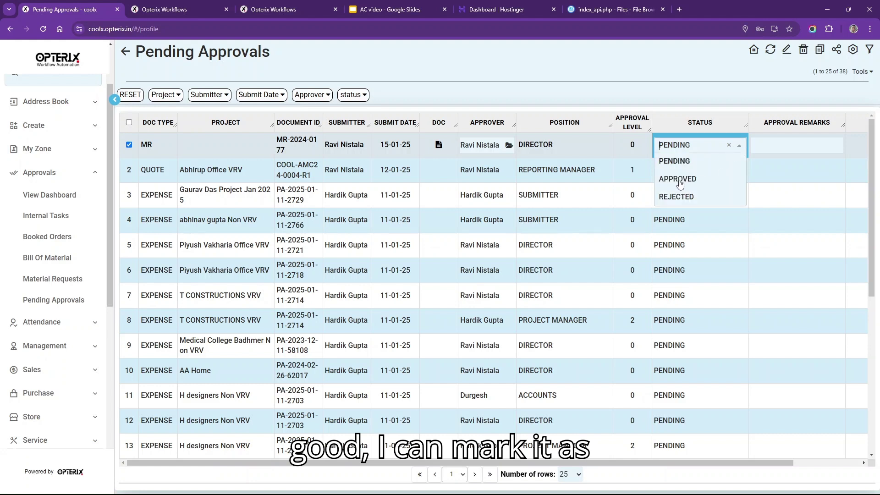
{"action": "left_click", "coordinate": [679, 184]}
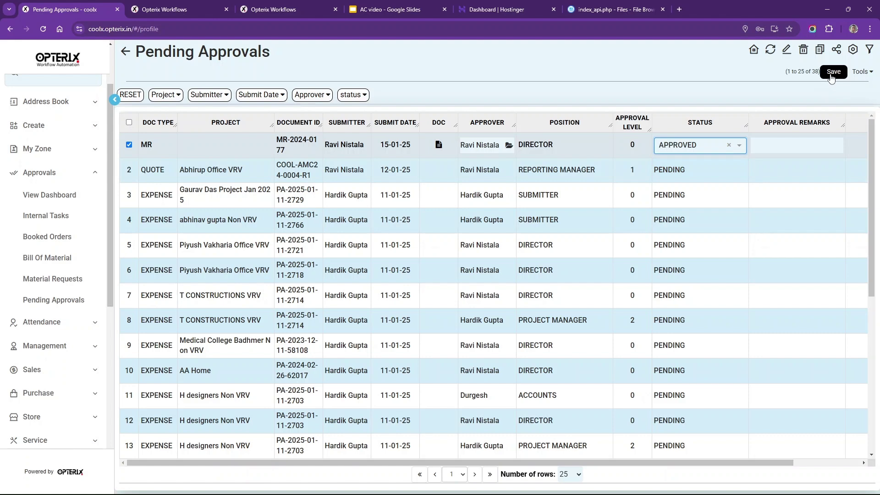
{"action": "left_click", "coordinate": [833, 72]}
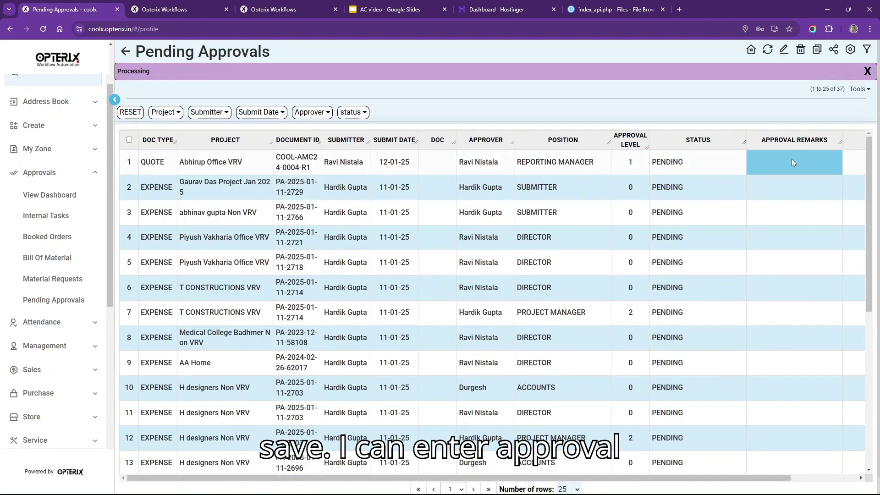
{"action": "left_click", "coordinate": [774, 155]}
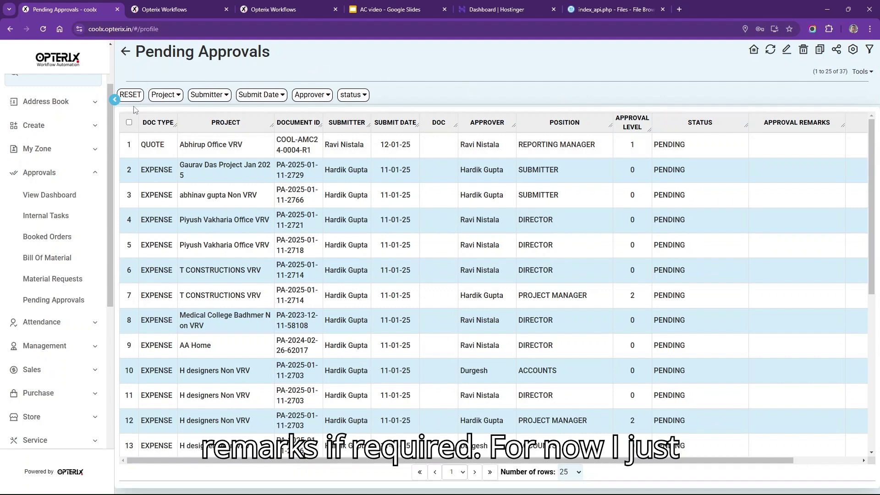
{"action": "left_click", "coordinate": [125, 54]}
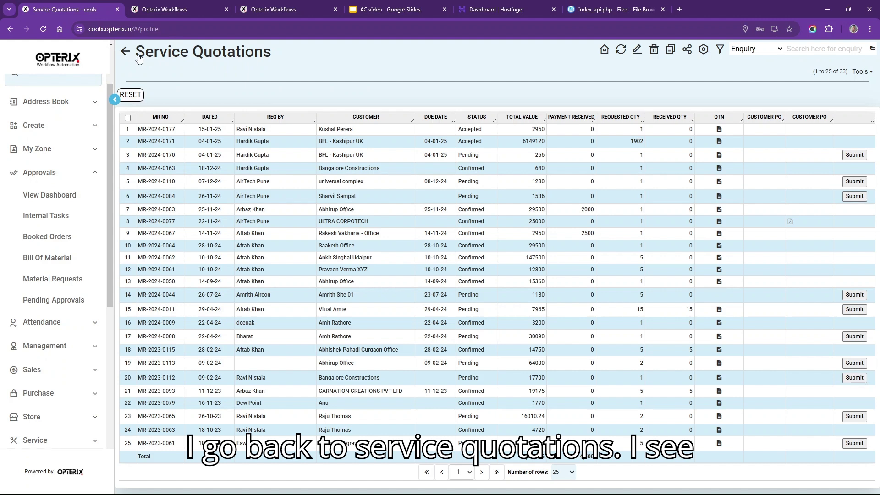
- Confirm MR-2024-0177 shows Accepted status and a 2950 total in the quotations list
{"action": "left_click", "coordinate": [483, 130]}
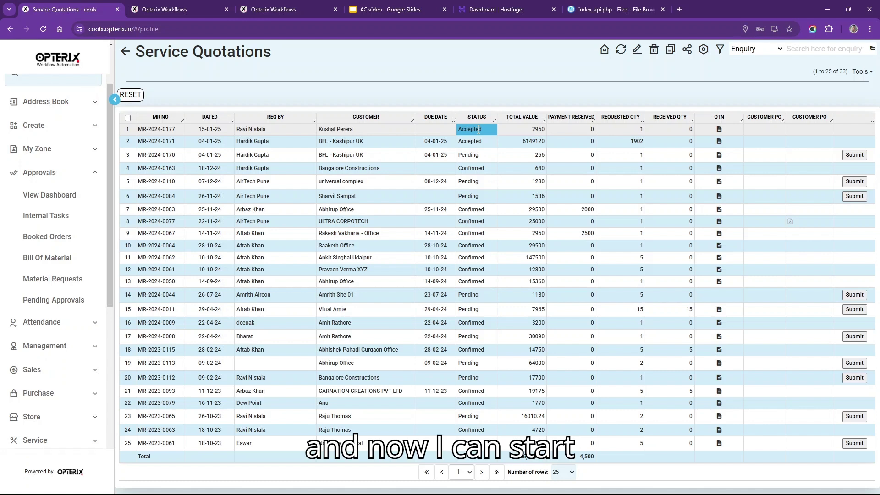
{"action": "left_click", "coordinate": [513, 130]}
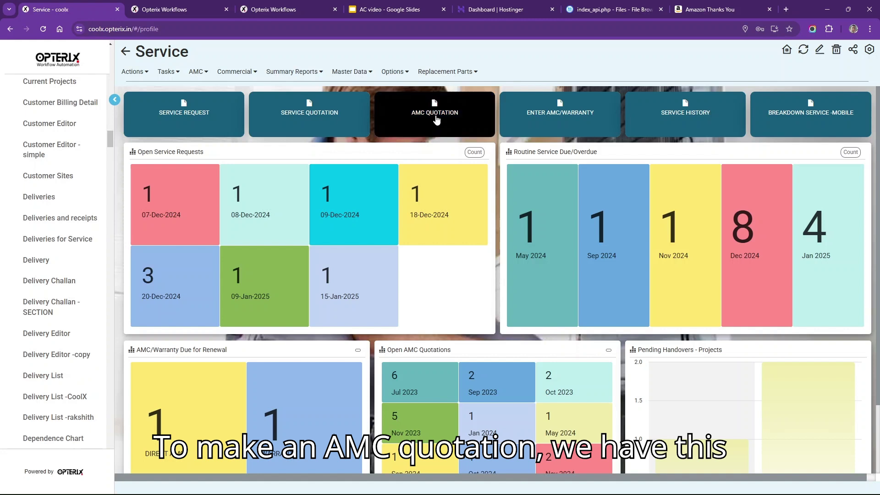
- Start a new AMC quotation, choosing the searched customer and their site
{"action": "left_click", "coordinate": [435, 117]}
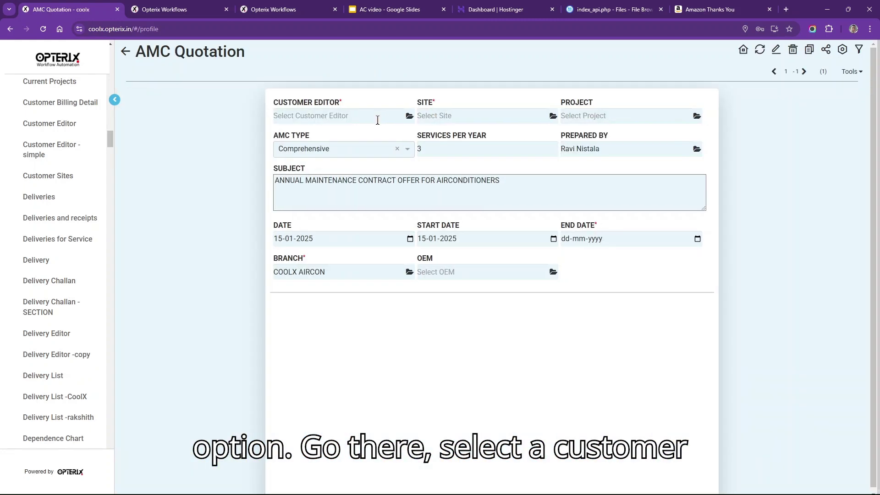
{"action": "left_click", "coordinate": [377, 119]}
{"action": "type", "text": "krup"}
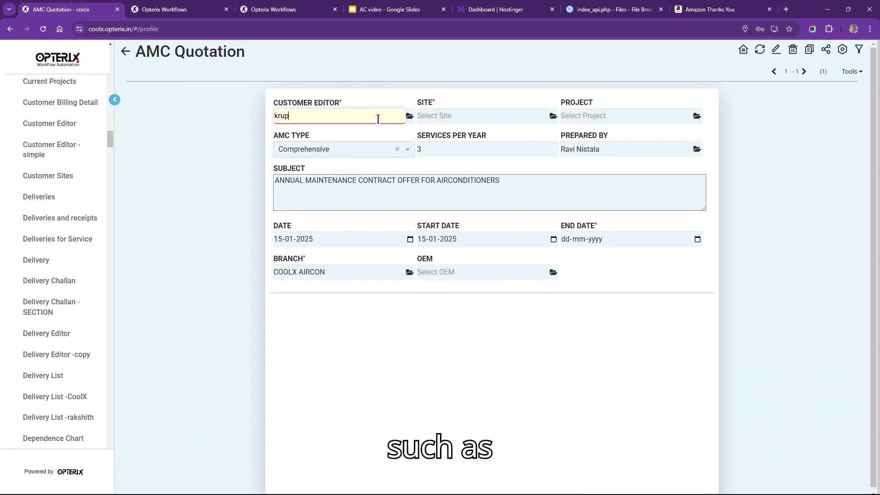
{"action": "left_click", "coordinate": [373, 158]}
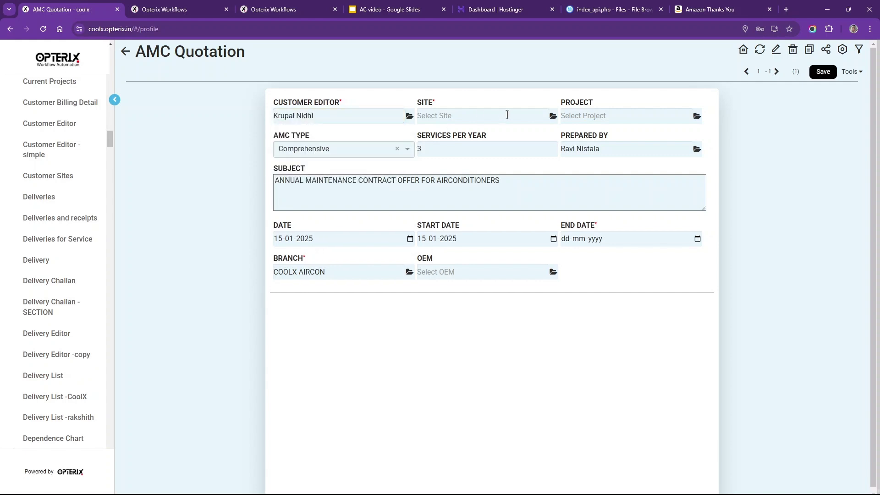
{"action": "left_click", "coordinate": [553, 116]}
{"action": "left_click", "coordinate": [441, 109]}
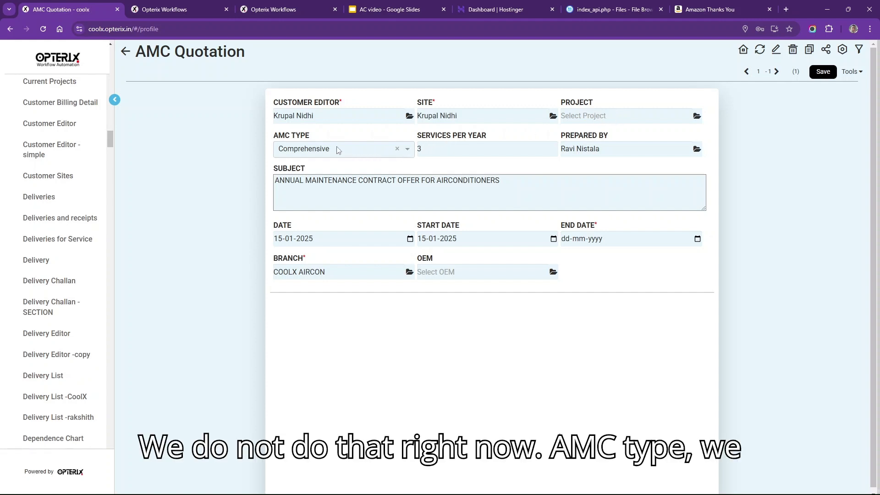
- Keep AMC type Comprehensive, set end date 14-01-2026, and save
{"action": "left_click", "coordinate": [355, 151]}
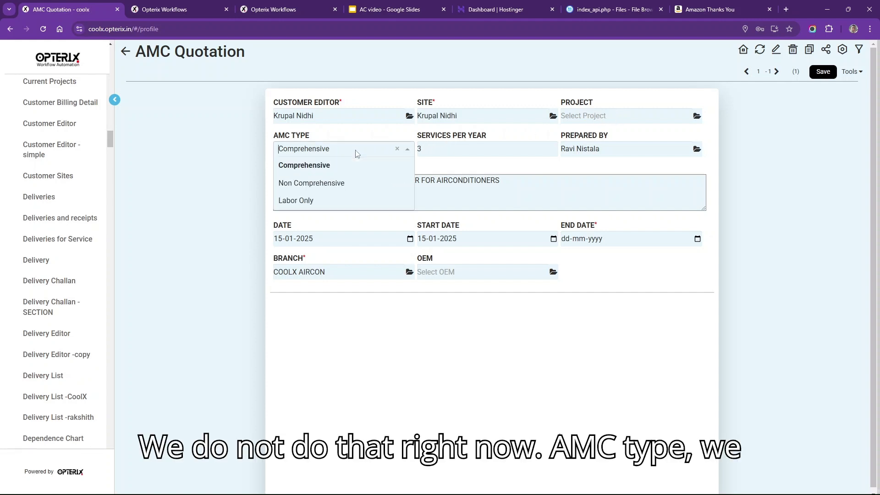
{"action": "left_click", "coordinate": [335, 168]}
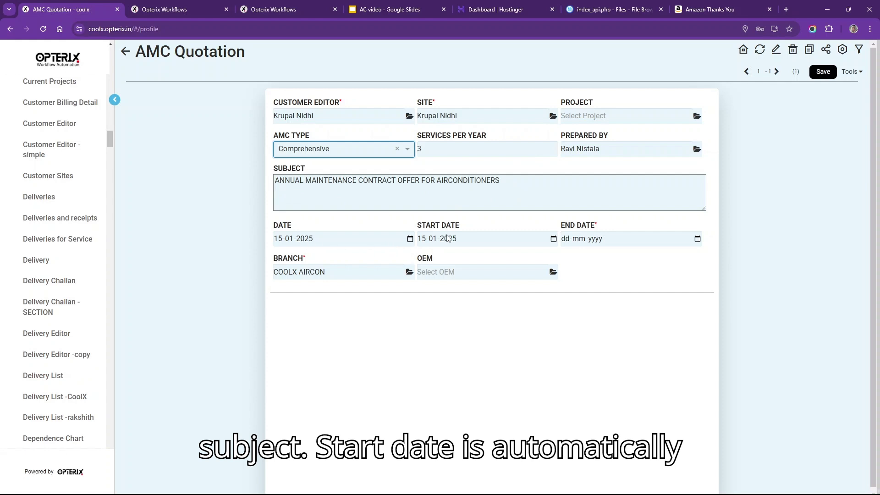
{"action": "left_click", "coordinate": [566, 243]}
{"action": "type", "text": "1"}
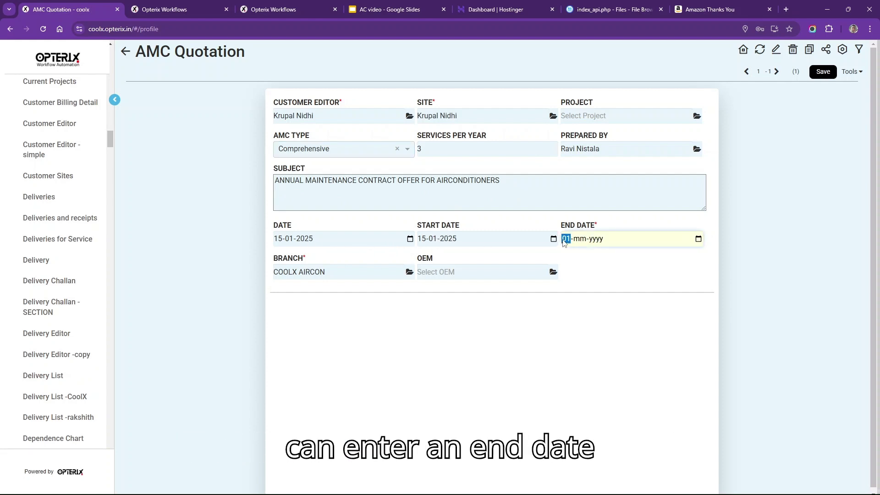
{"action": "type", "text": "4-01-2026"}
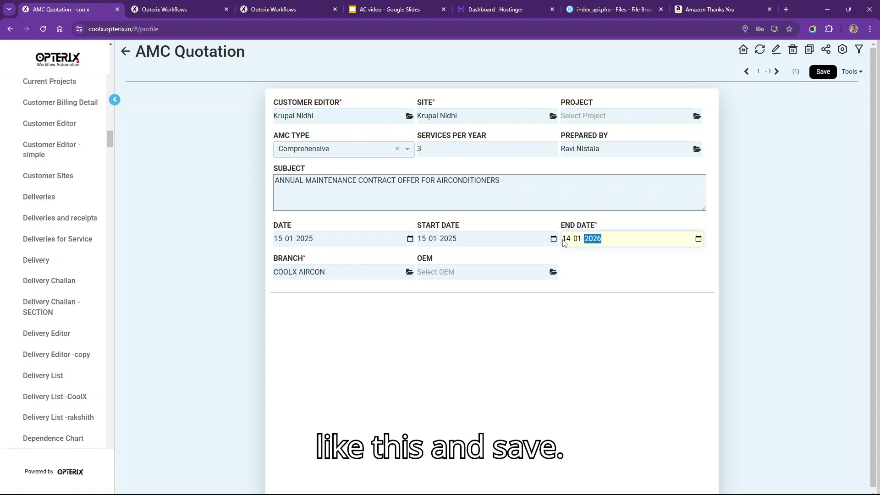
{"action": "left_click", "coordinate": [823, 72]}
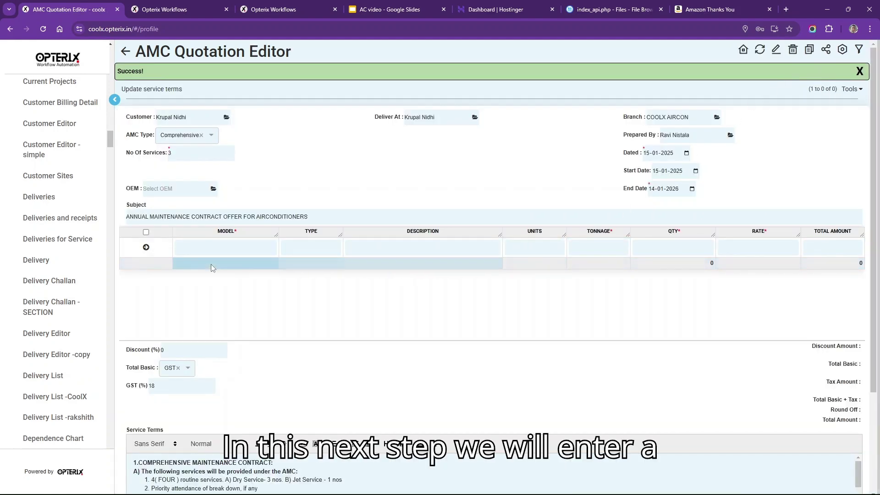
- Add a second model line and set both lines' units to NOS
{"action": "left_click", "coordinate": [220, 246]}
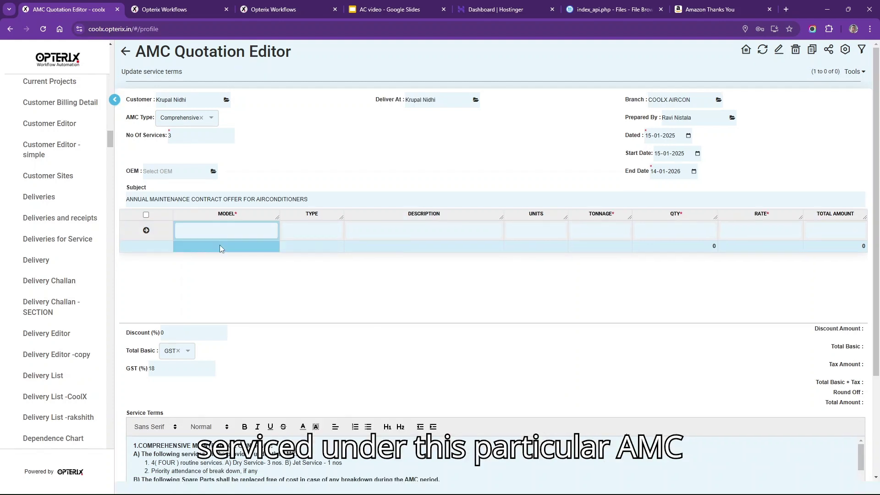
{"action": "left_click", "coordinate": [230, 231]}
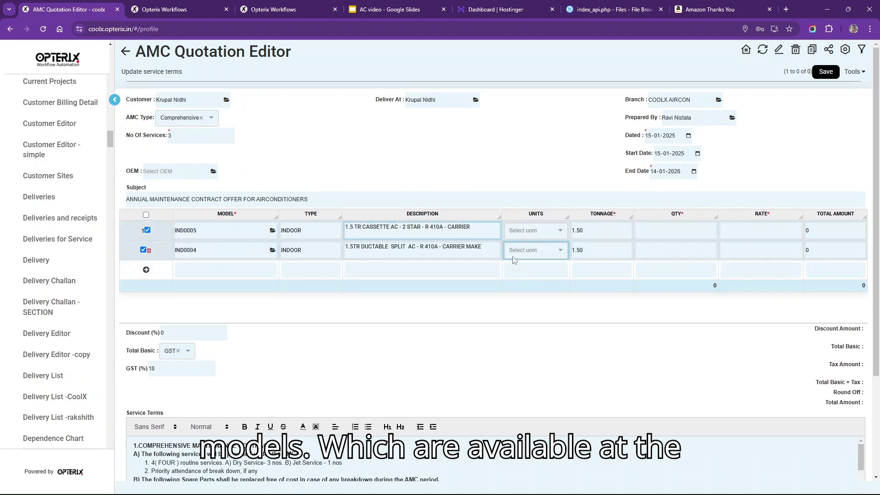
{"action": "left_click", "coordinate": [548, 233]}
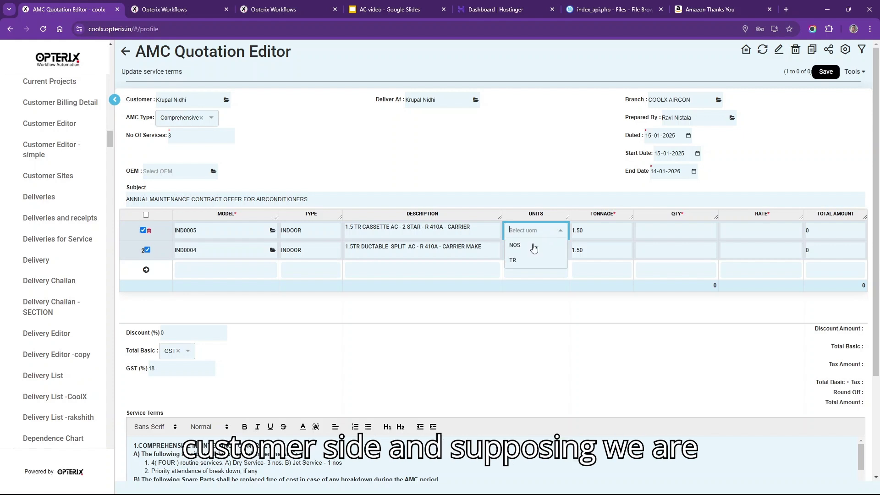
{"action": "left_click", "coordinate": [536, 246]}
{"action": "left_click", "coordinate": [536, 250]}
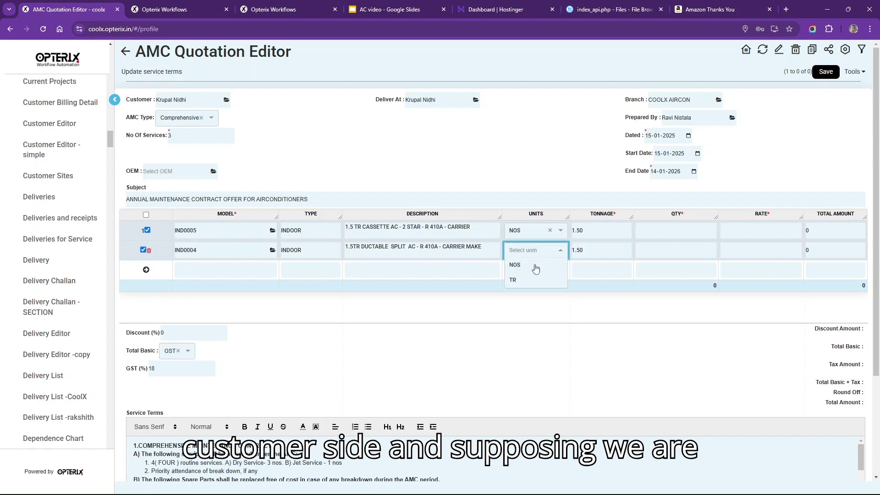
{"action": "left_click", "coordinate": [536, 265]}
- Enter quantity 5 and rate 2000 on both air-conditioner lines
{"action": "left_click", "coordinate": [674, 231]}
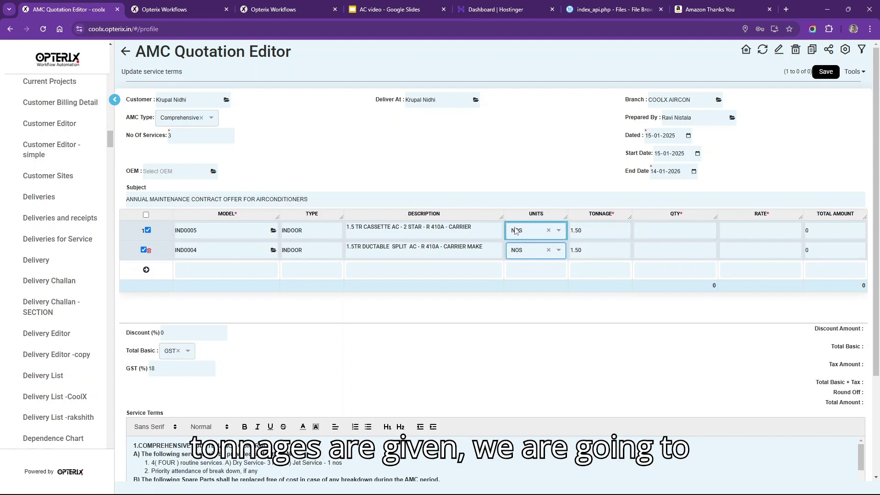
{"action": "left_click", "coordinate": [674, 231]}
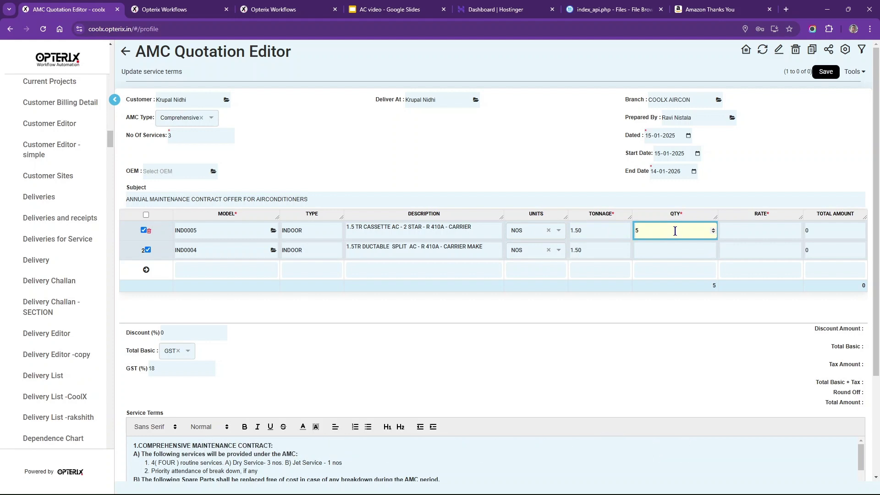
{"action": "left_click", "coordinate": [679, 247]}
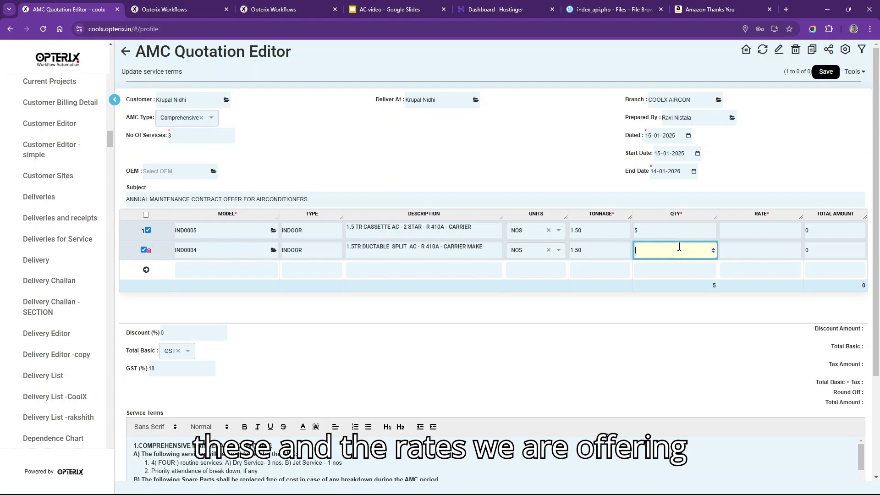
{"action": "type", "text": "5"}
{"action": "left_click", "coordinate": [733, 232]}
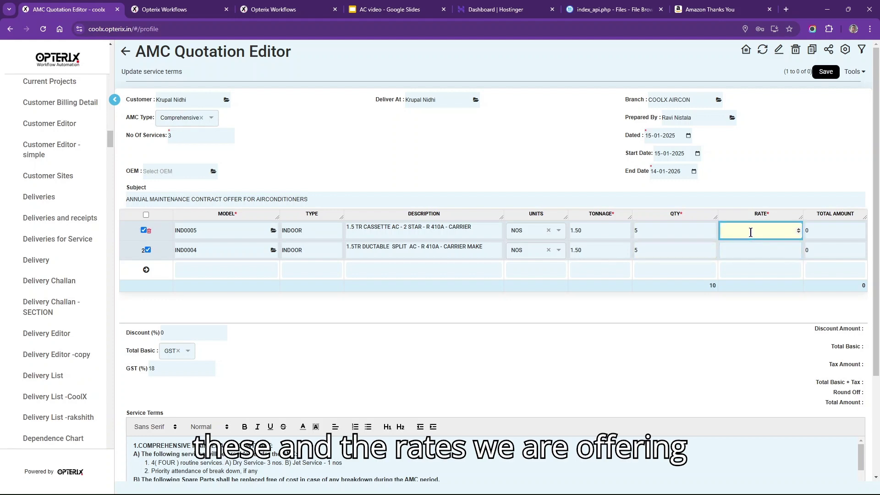
{"action": "type", "text": "2000"}
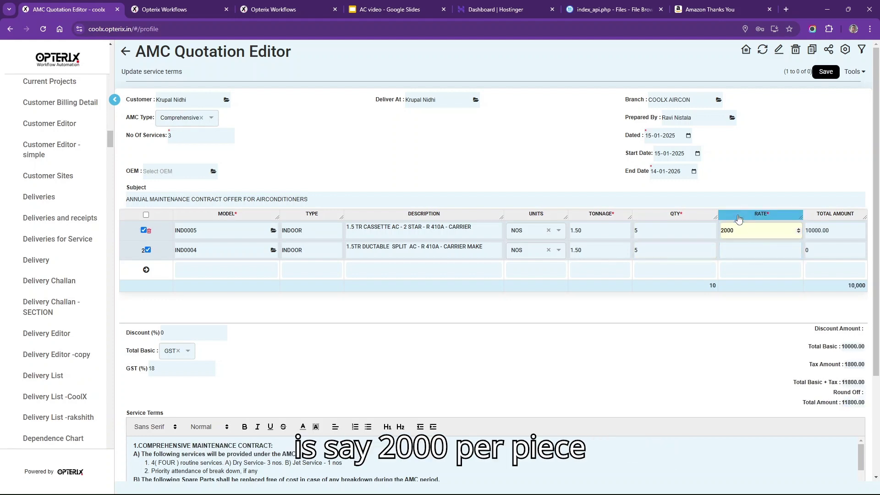
{"action": "left_click", "coordinate": [744, 247]}
{"action": "type", "text": "2000"}
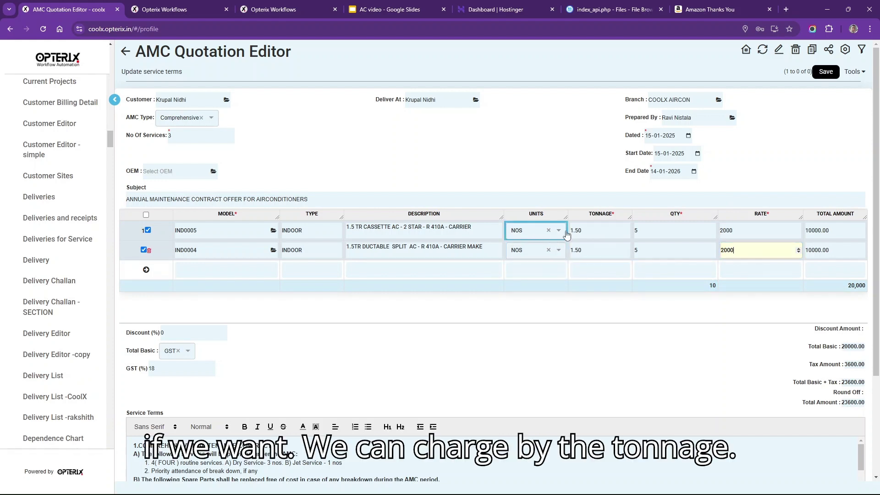
- Switch both lines' units to TR and save the 35400 AMC quotation
{"action": "left_click", "coordinate": [565, 232]}
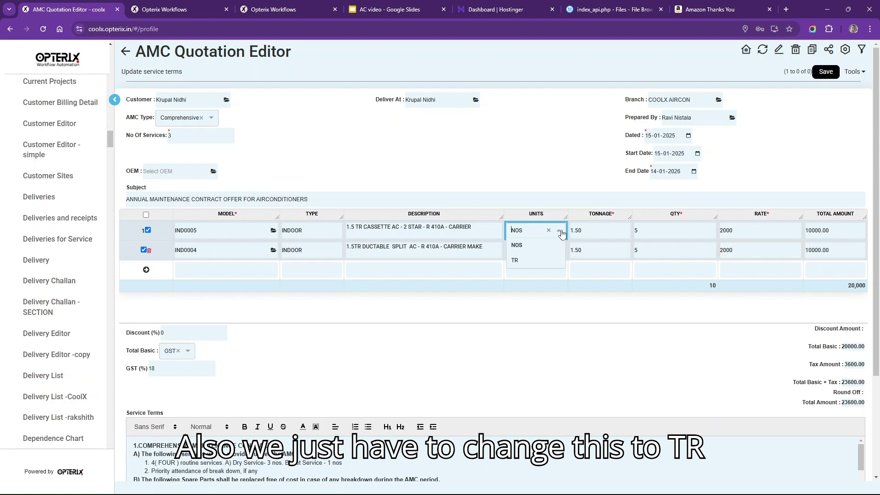
{"action": "left_click", "coordinate": [515, 261]}
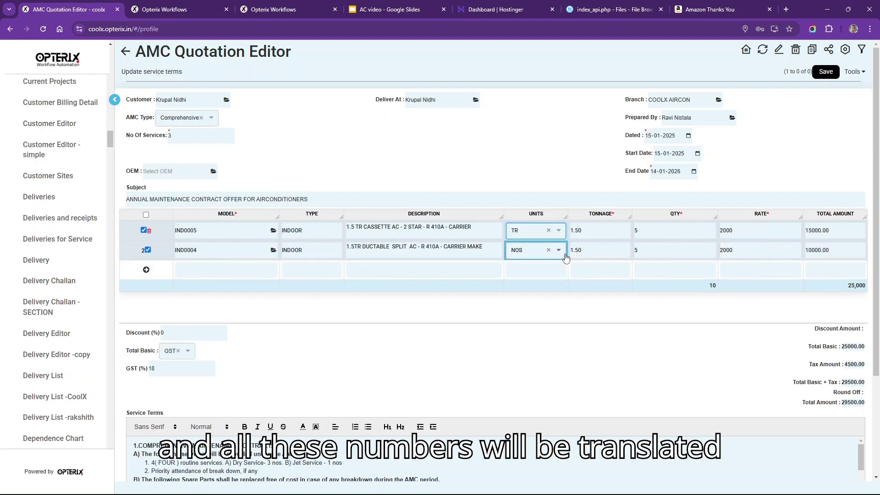
{"action": "left_click", "coordinate": [560, 251]}
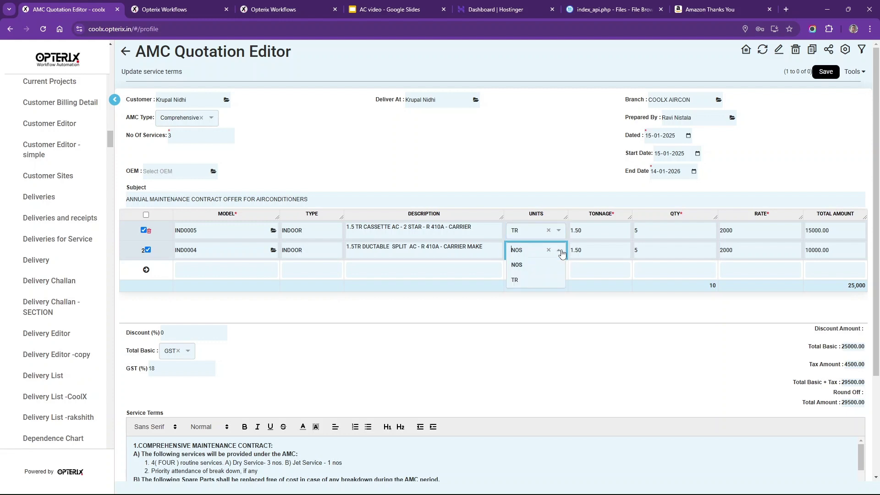
{"action": "left_click", "coordinate": [530, 281]}
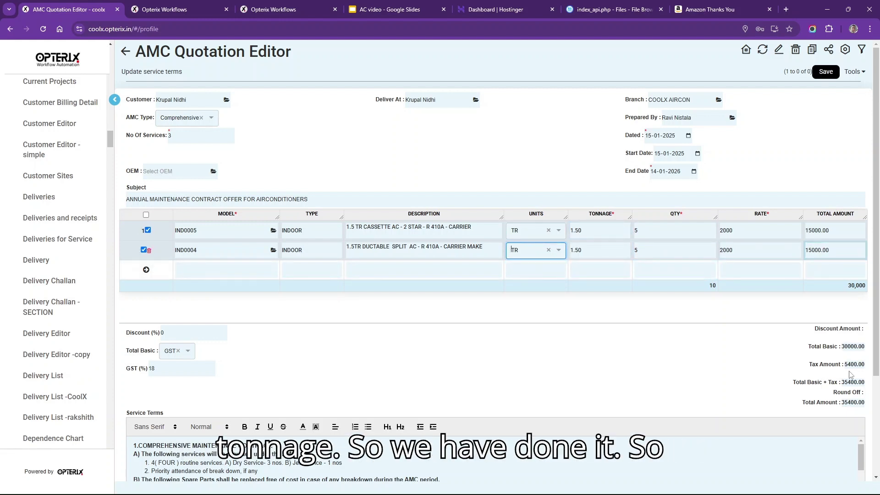
{"action": "left_click", "coordinate": [635, 231]}
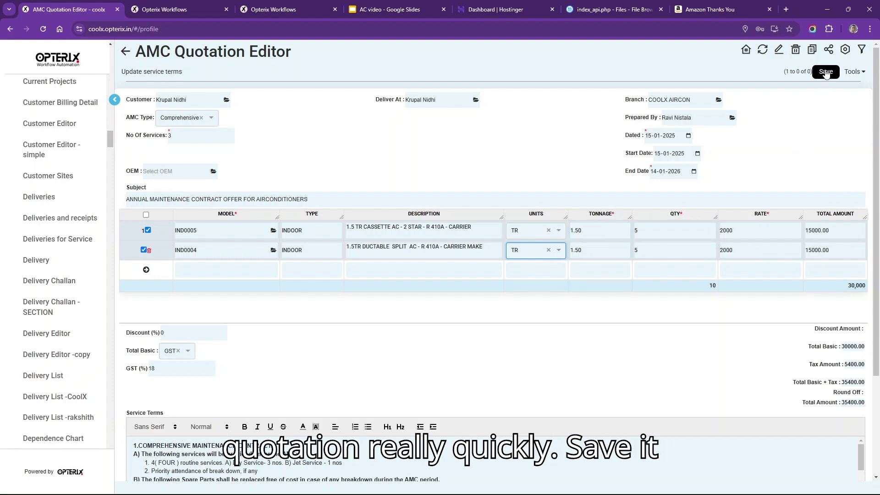
{"action": "left_click", "coordinate": [826, 73]}
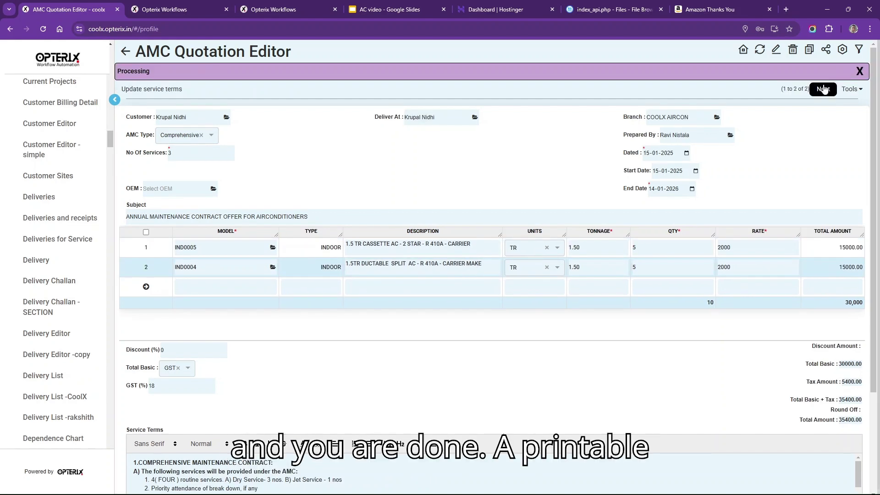
- Open the printable COOL-AMC24-1010 quotation and review its print options without printing
{"action": "left_click", "coordinate": [823, 88]}
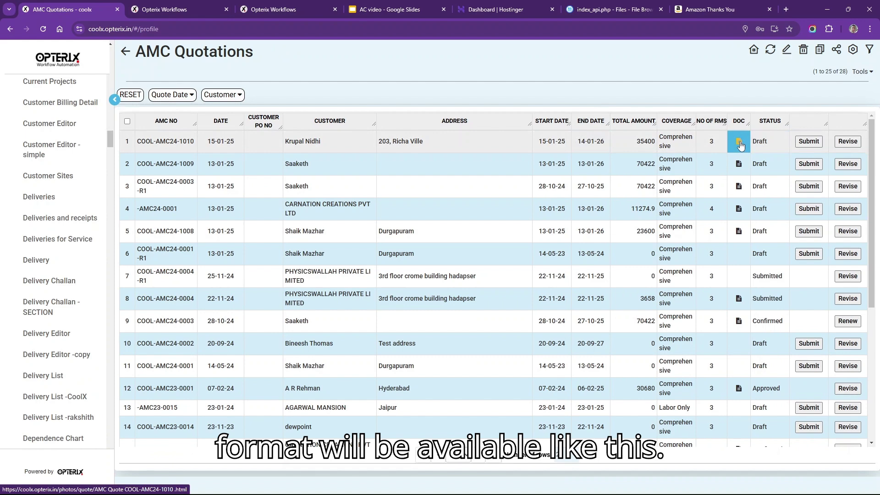
{"action": "left_click", "coordinate": [739, 142]}
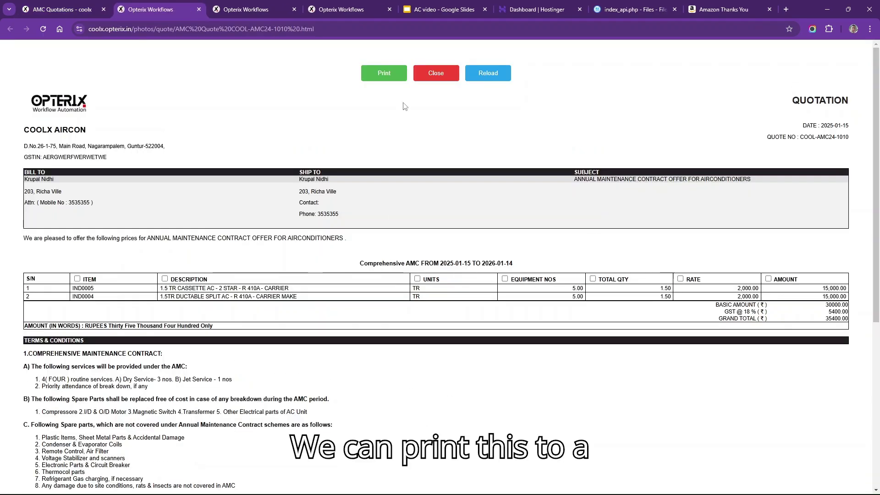
{"action": "left_click", "coordinate": [387, 72]}
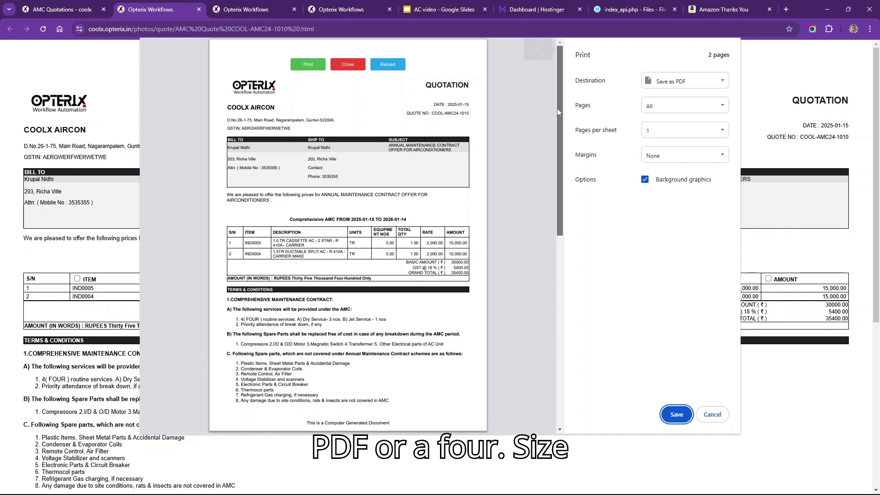
{"action": "mouse_move", "coordinate": [557, 108]}
{"action": "left_mouse_down"}
{"action": "mouse_move", "coordinate": [532, 278]}
{"action": "mouse_move", "coordinate": [562, 100]}
{"action": "left_mouse_up"}
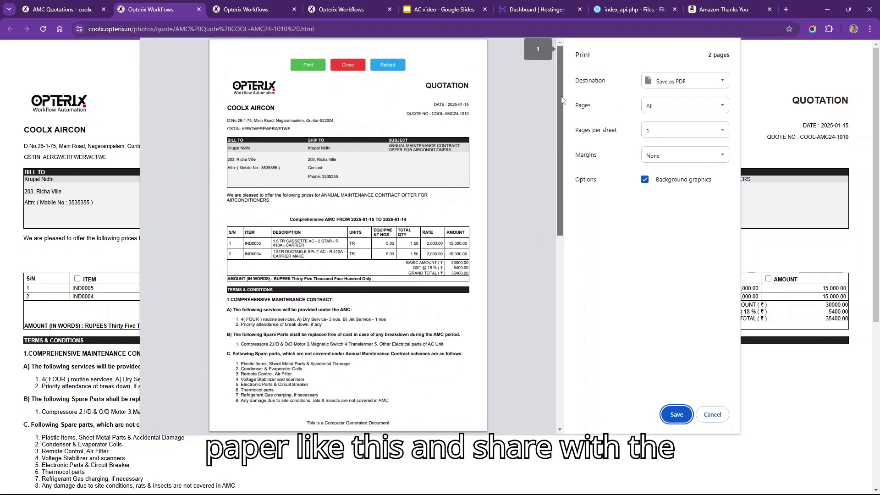
{"action": "left_click", "coordinate": [712, 415]}
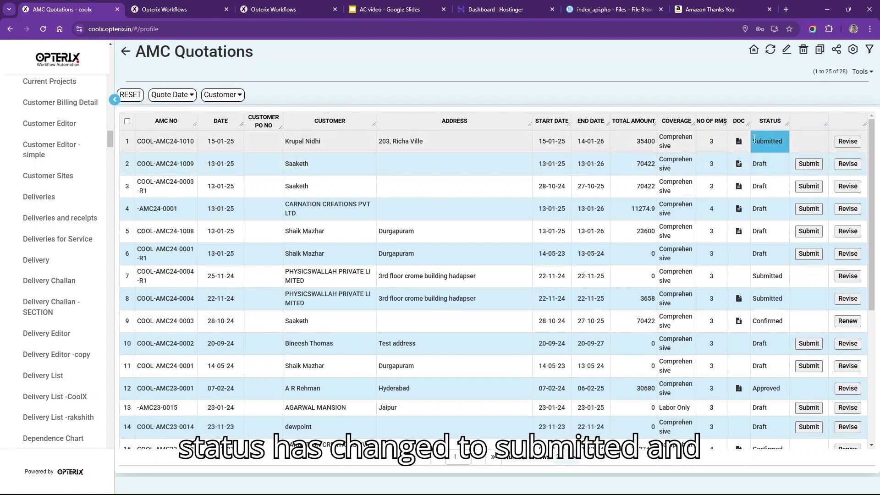
- Find the COOL-AMC24-1010 quotation in Pending Approvals and review its document
{"action": "scroll", "coordinate": [68, 184], "scroll_direction": "up", "scroll_amount": 10}
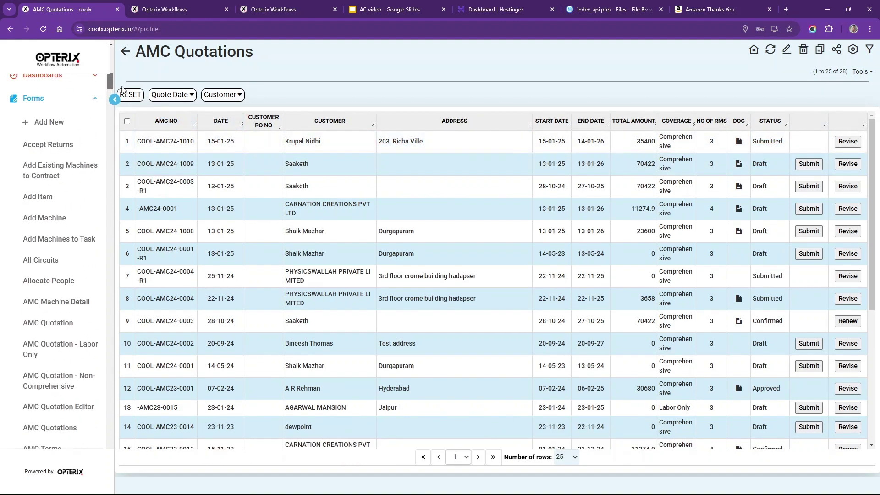
{"action": "scroll", "coordinate": [97, 212], "scroll_direction": "up", "scroll_amount": 15}
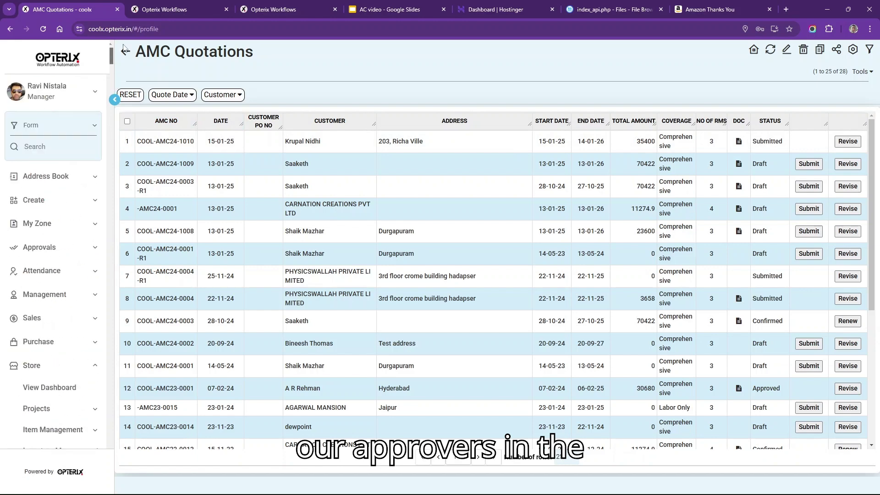
{"action": "left_click", "coordinate": [46, 247]}
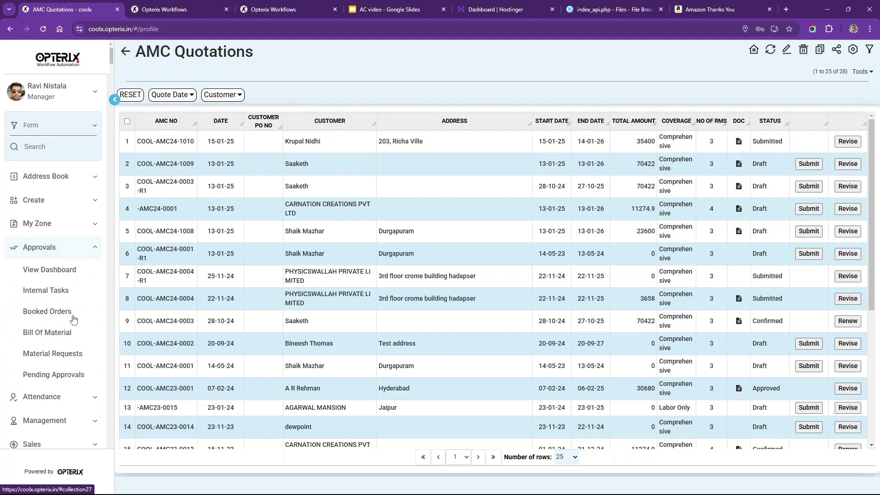
{"action": "left_click", "coordinate": [73, 377]}
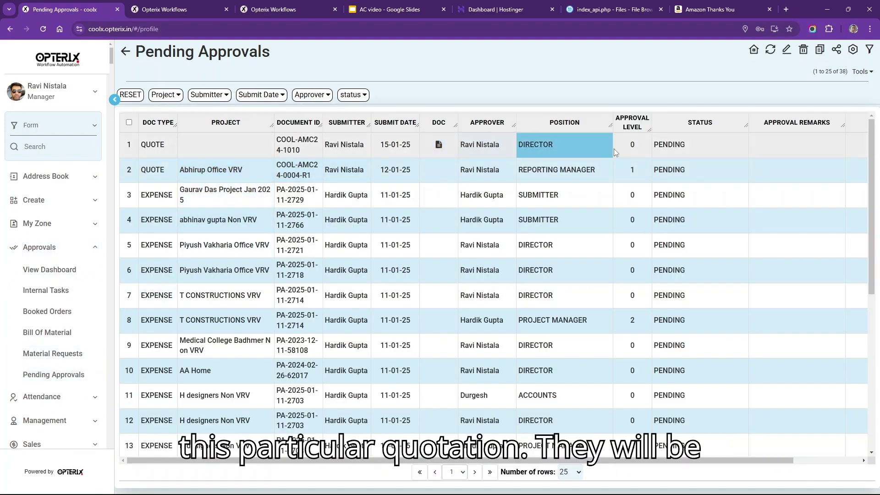
{"action": "left_click", "coordinate": [439, 146]}
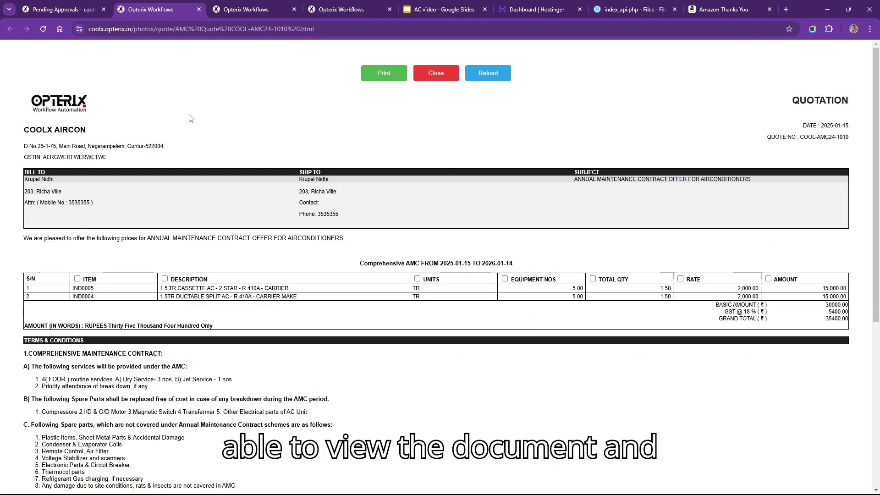
{"action": "left_click", "coordinate": [73, 9]}
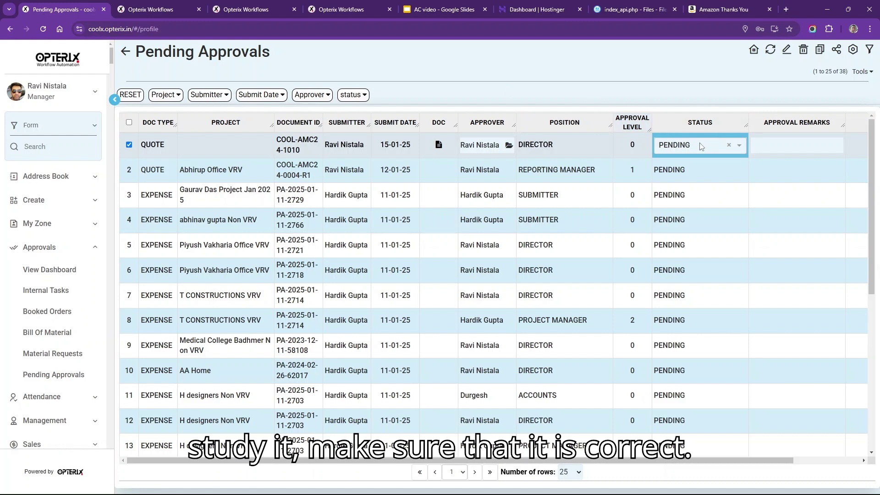
- Set the quotation's status to APPROVED and return to the AMC Quotations list
{"action": "left_click", "coordinate": [713, 147]}
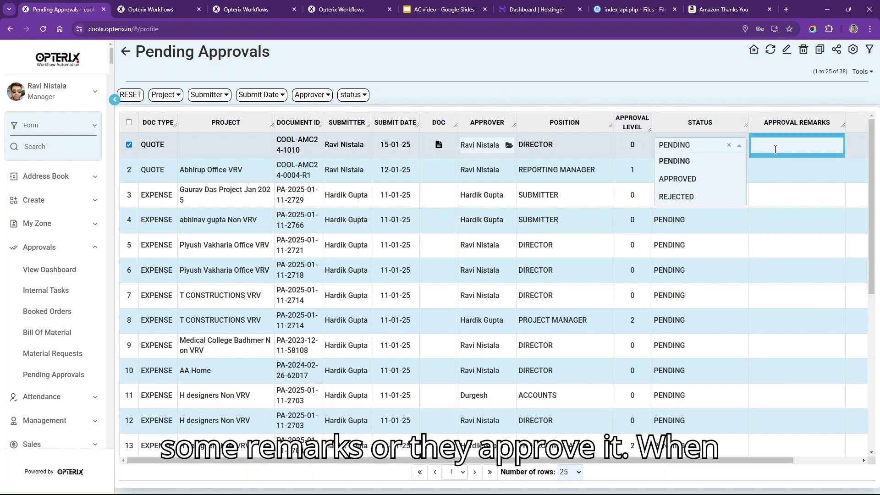
{"action": "left_click", "coordinate": [677, 179]}
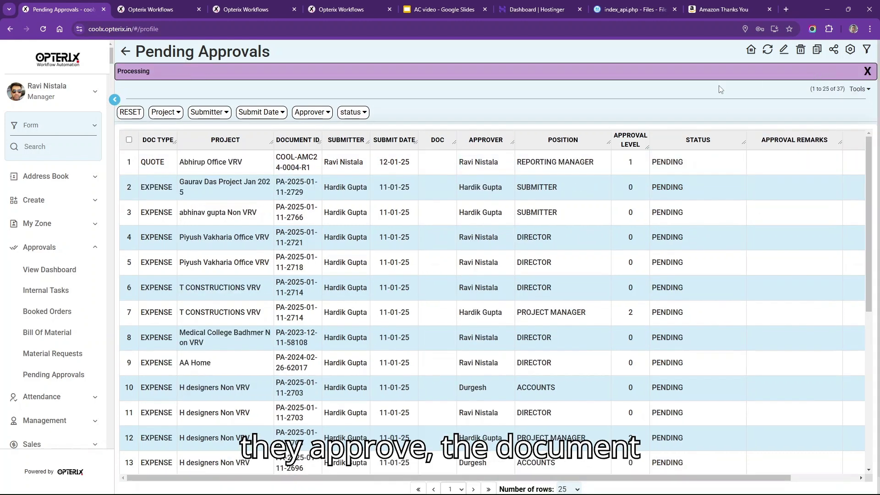
{"action": "left_click", "coordinate": [123, 54]}
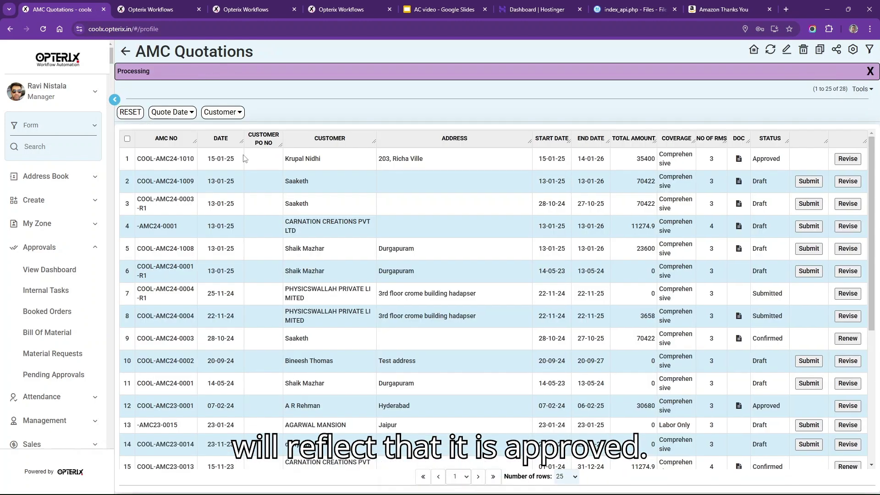
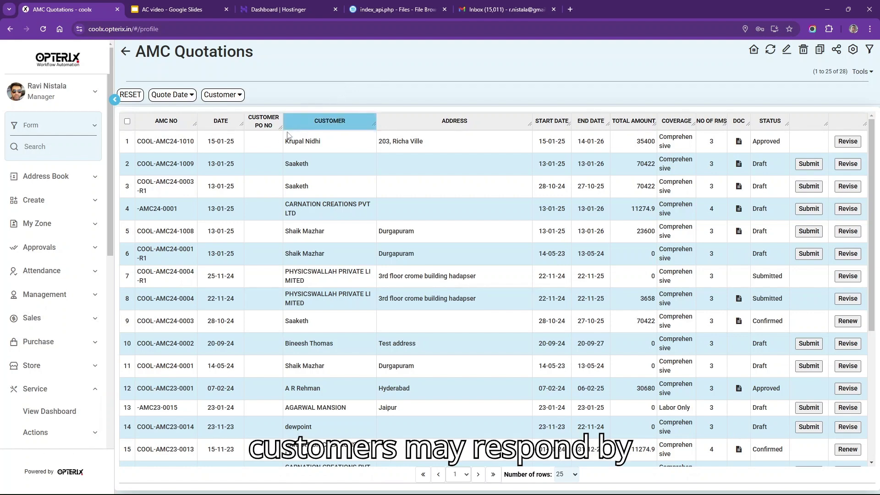
- Record customer PO 'Verbal' on COOL-AMC24-1010, change its status to Confirmed, and save
{"action": "left_click", "coordinate": [261, 143]}
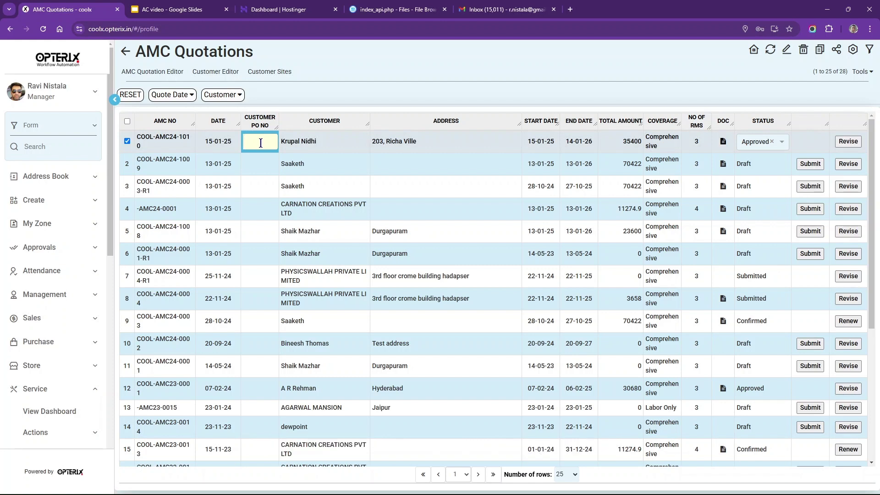
{"action": "type", "text": "Verb"}
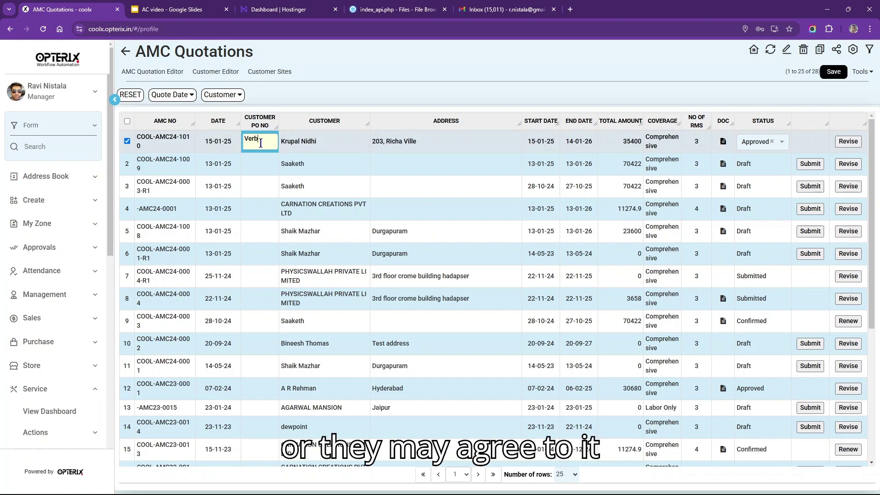
{"action": "type", "text": "al"}
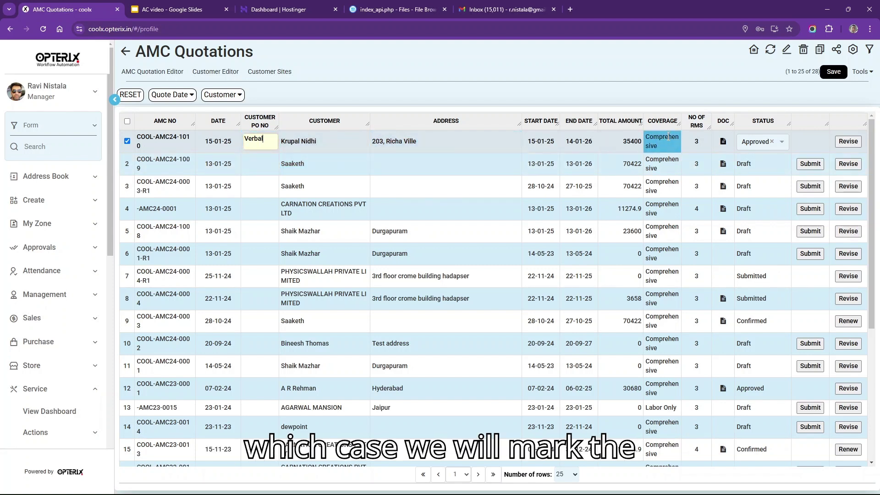
{"action": "left_click", "coordinate": [782, 143]}
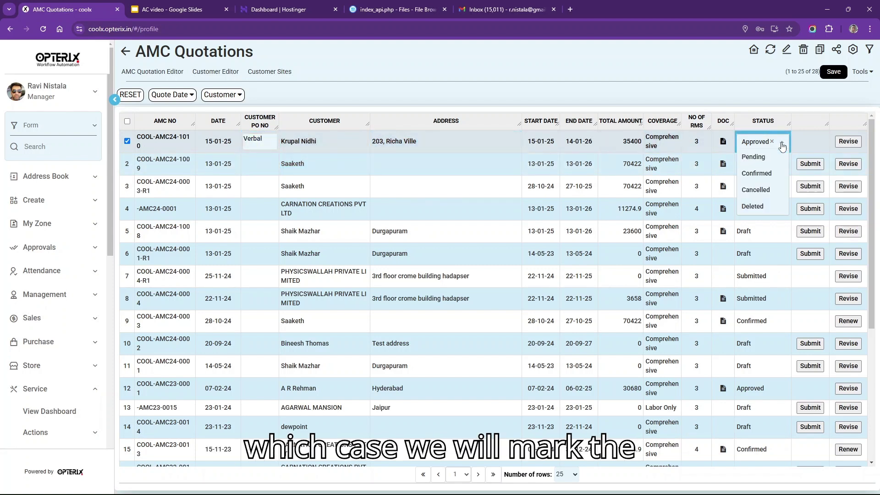
{"action": "left_click", "coordinate": [763, 177]}
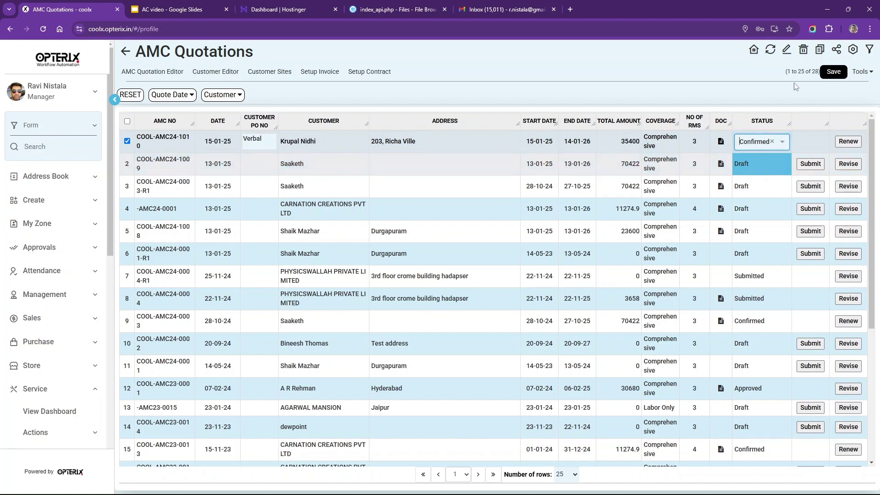
{"action": "left_click", "coordinate": [832, 74]}
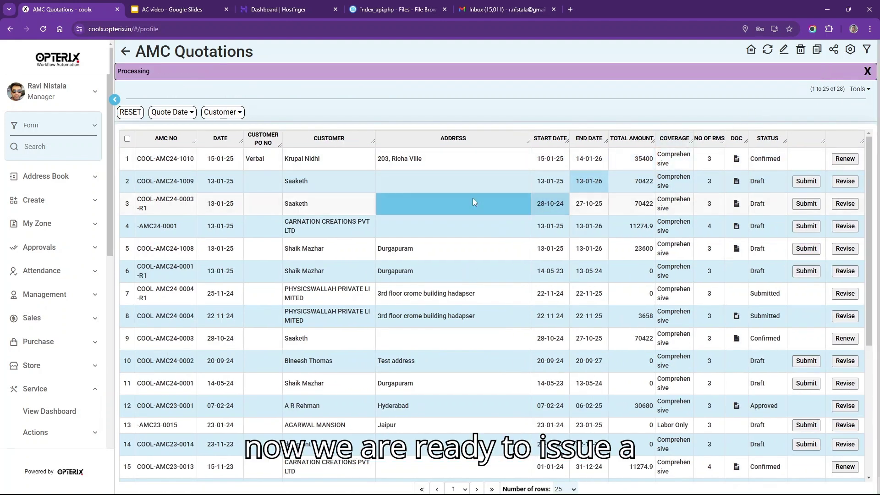
{"action": "left_click", "coordinate": [496, 166]}
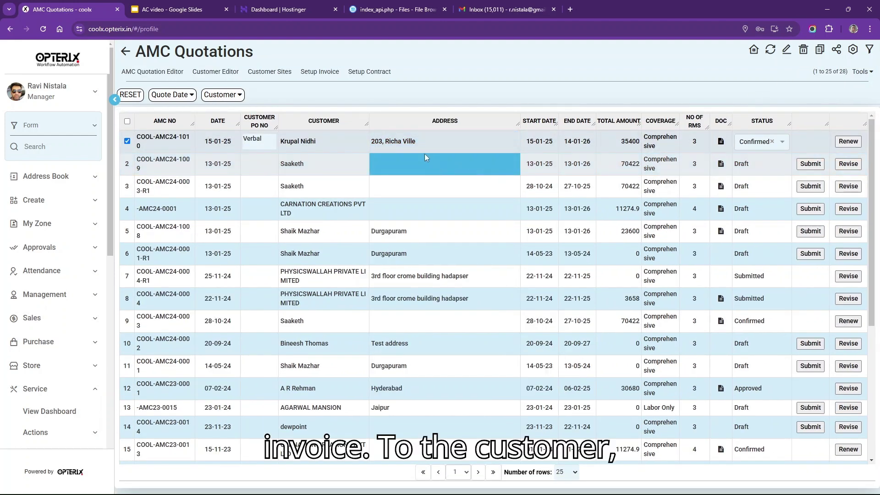
- Create and save the COOL-AMC24-1010 invoice with AMC Charges narration and the Sales @ 18 % GST ledger
{"action": "left_click", "coordinate": [315, 73]}
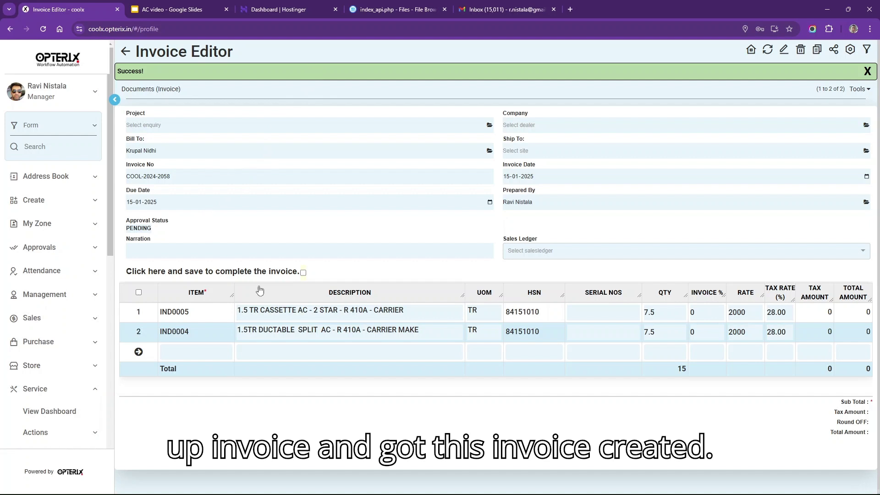
{"action": "left_click", "coordinate": [613, 338]}
{"action": "left_click", "coordinate": [615, 345]}
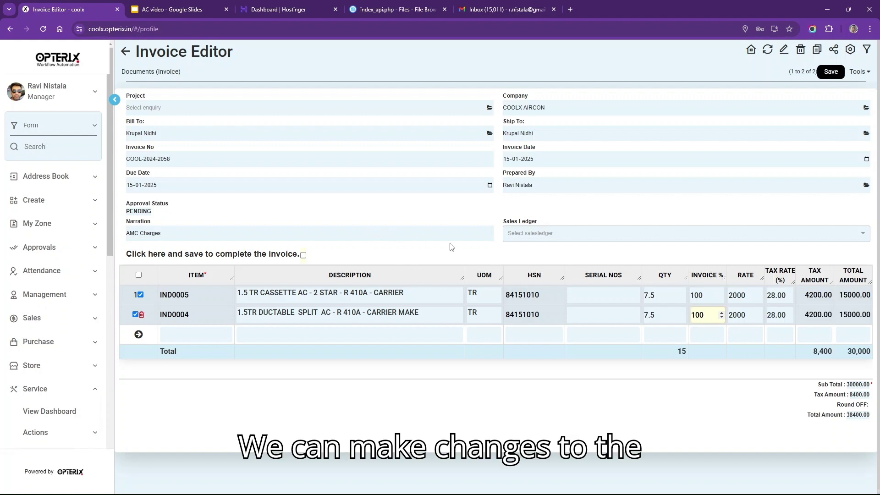
{"action": "triple_click", "coordinate": [402, 234]}
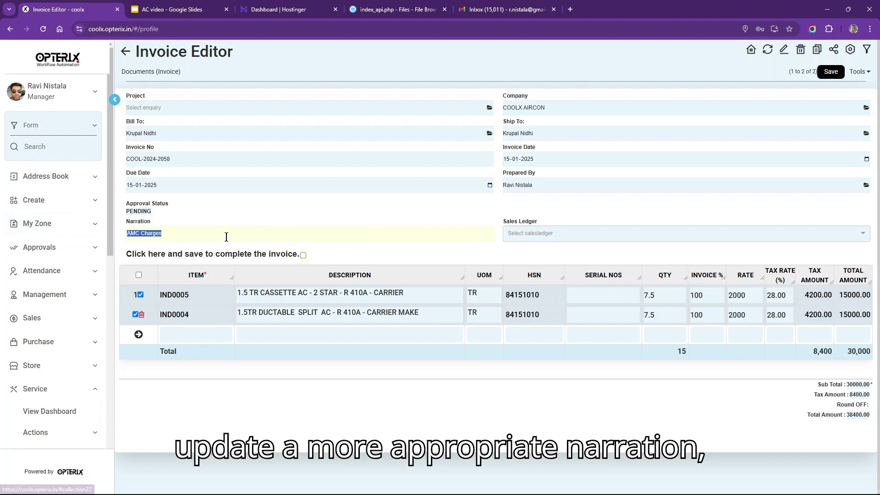
{"action": "left_click", "coordinate": [597, 235]}
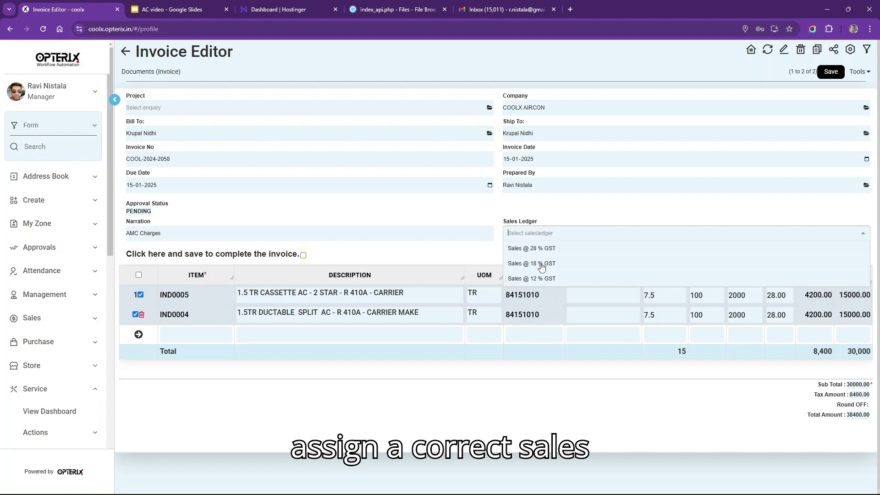
{"action": "left_click", "coordinate": [542, 265]}
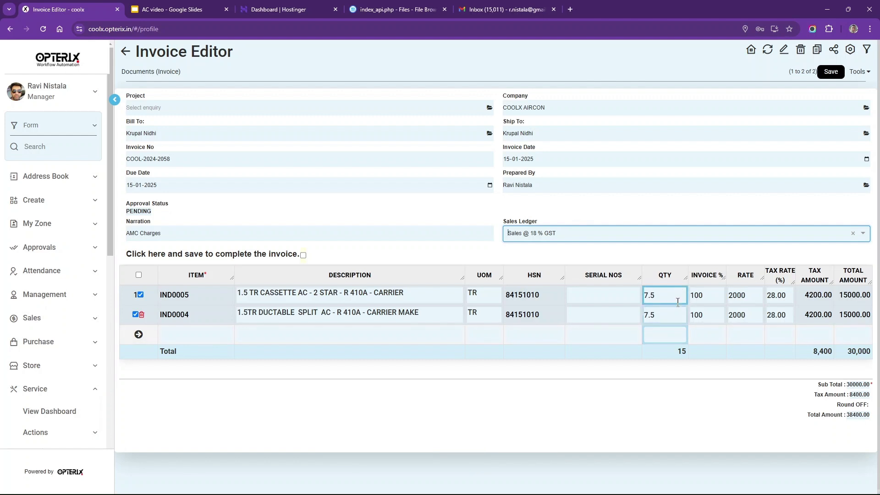
{"action": "left_click", "coordinate": [832, 74]}
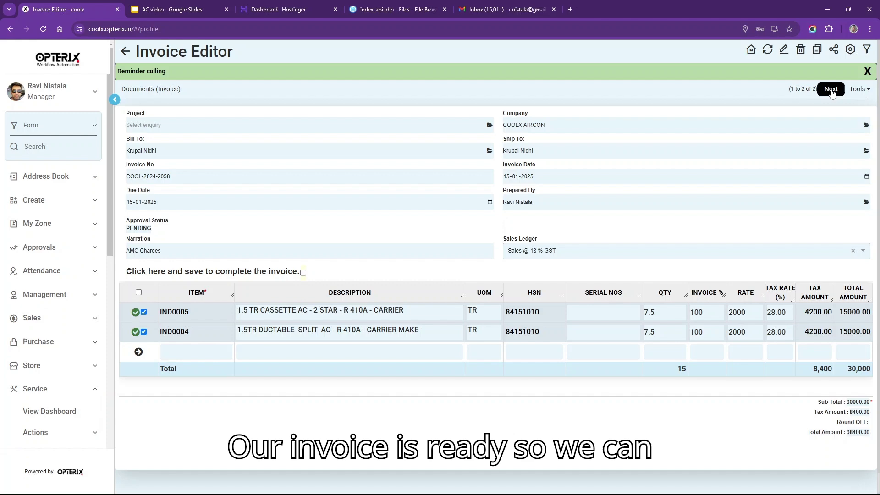
{"action": "left_click", "coordinate": [831, 90]}
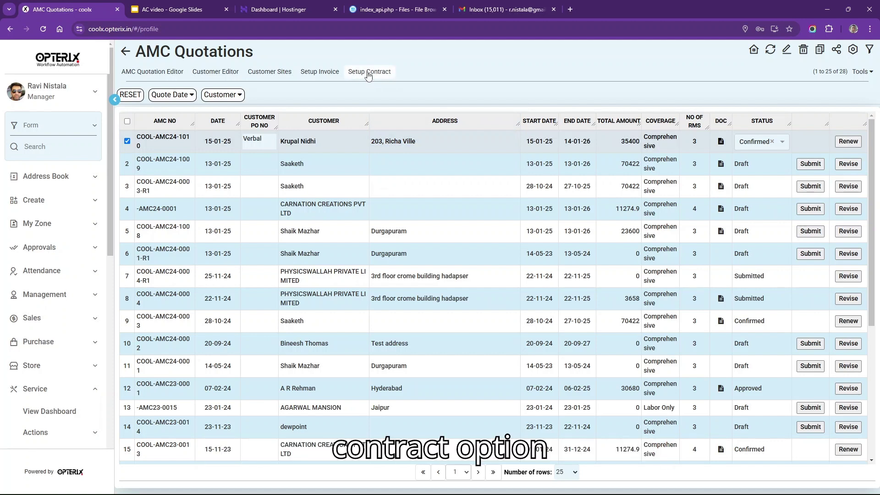
- Save the AMC contract with the suggested 'aft…' employee as service manager, then view its AMC/Warranty Summary
{"action": "left_click", "coordinate": [368, 74]}
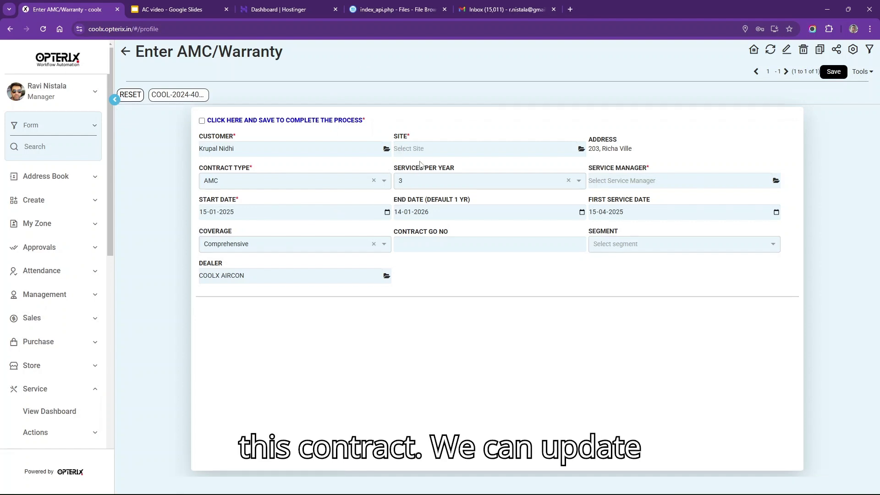
{"action": "left_click", "coordinate": [649, 180]}
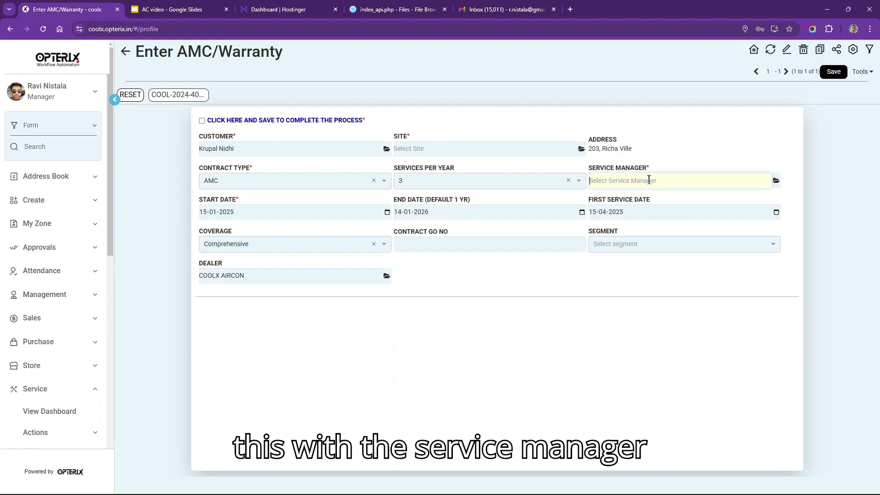
{"action": "type", "text": "aft"}
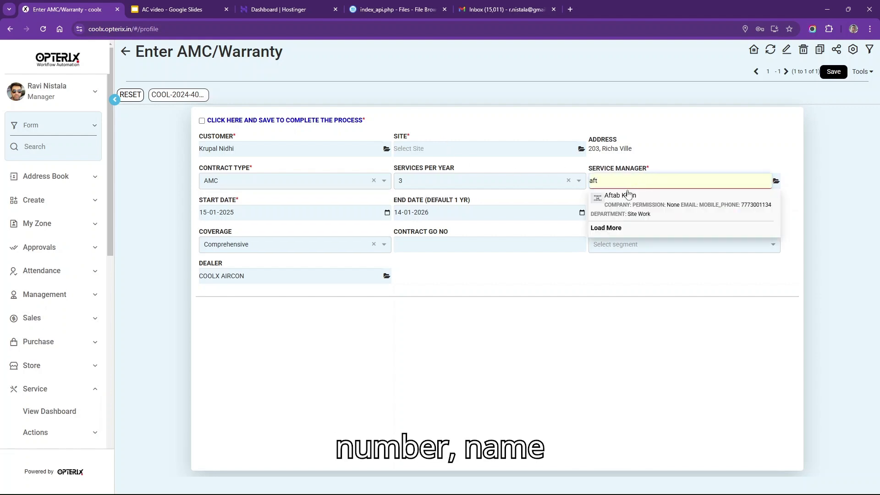
{"action": "left_click", "coordinate": [627, 205]}
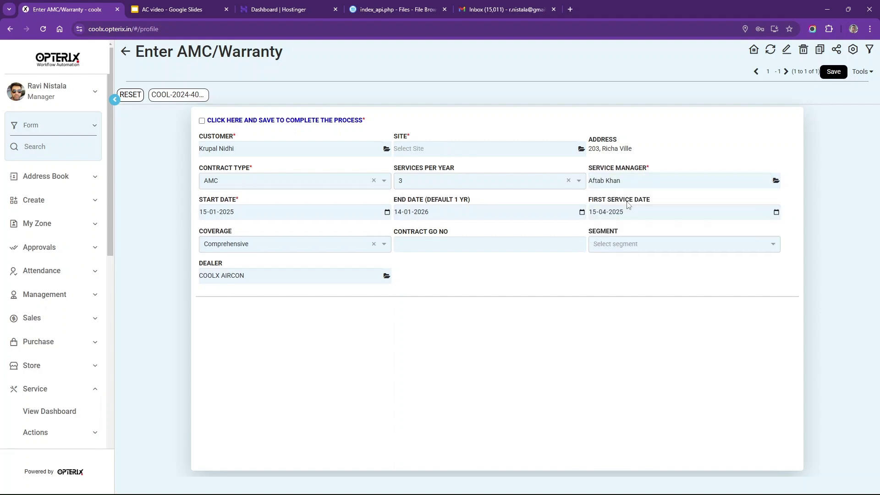
{"action": "left_click", "coordinate": [832, 75]}
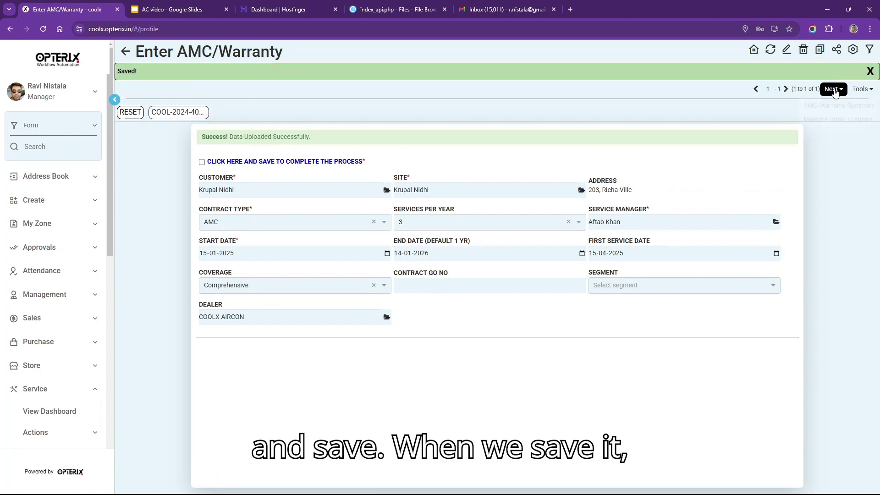
{"action": "left_click", "coordinate": [834, 90]}
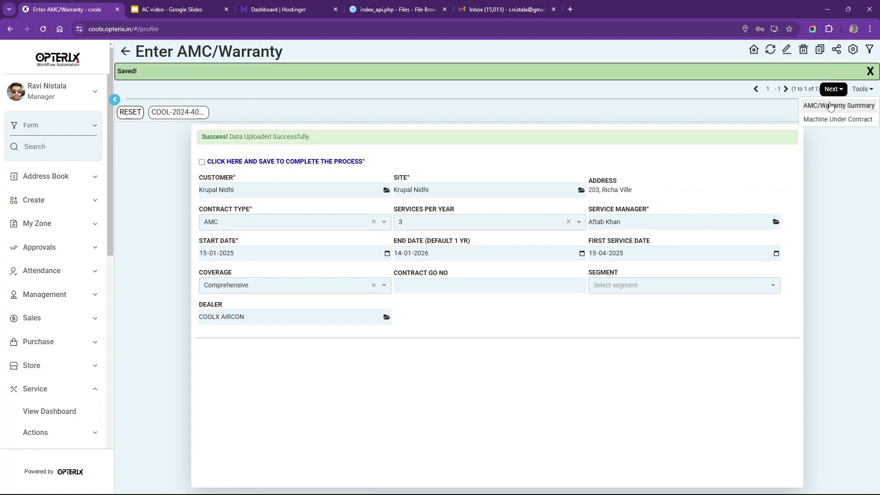
{"action": "left_click", "coordinate": [831, 106]}
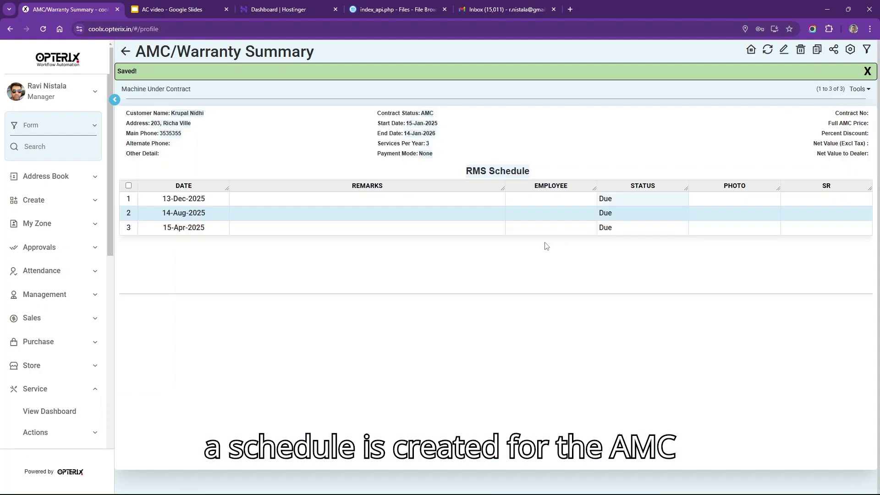
- Review the contract end date, services per year, and RMS visits on 15-Apr, 14-Aug and 13-Dec-2025
{"action": "left_click_drag", "start_coordinate": [377, 144], "coordinate": [444, 150]}
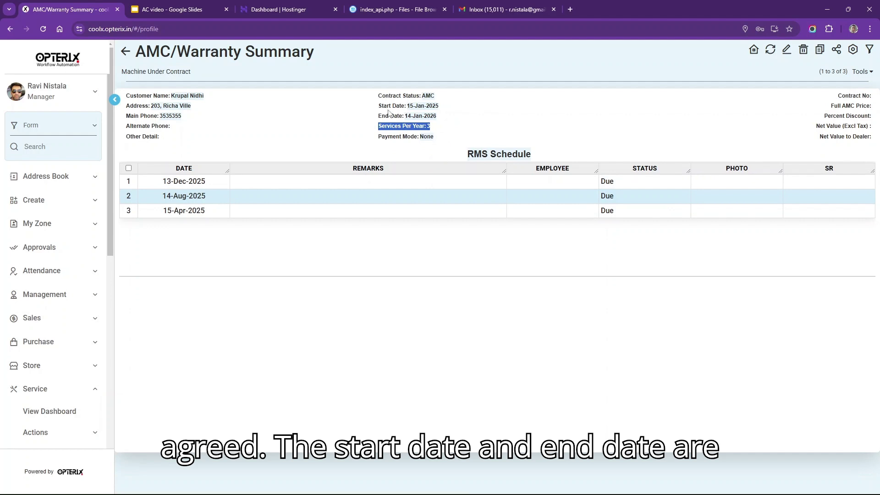
{"action": "left_click_drag", "start_coordinate": [378, 115], "coordinate": [457, 124]}
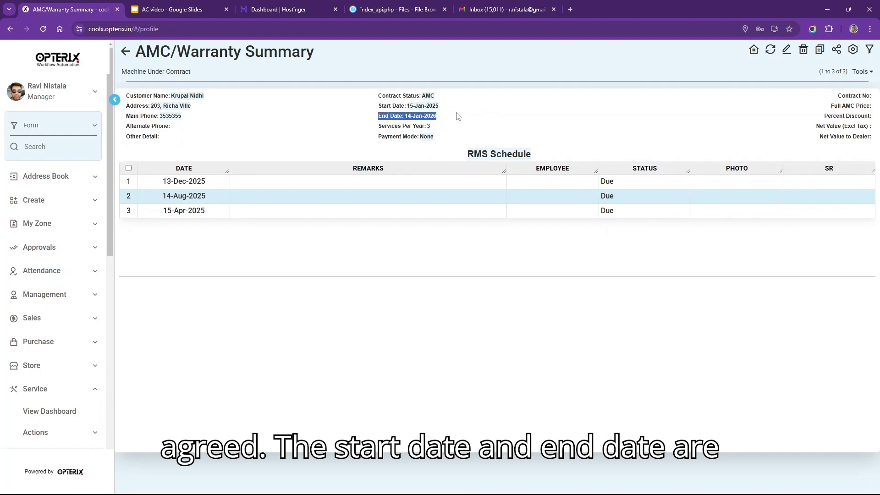
{"action": "left_click", "coordinate": [457, 117]}
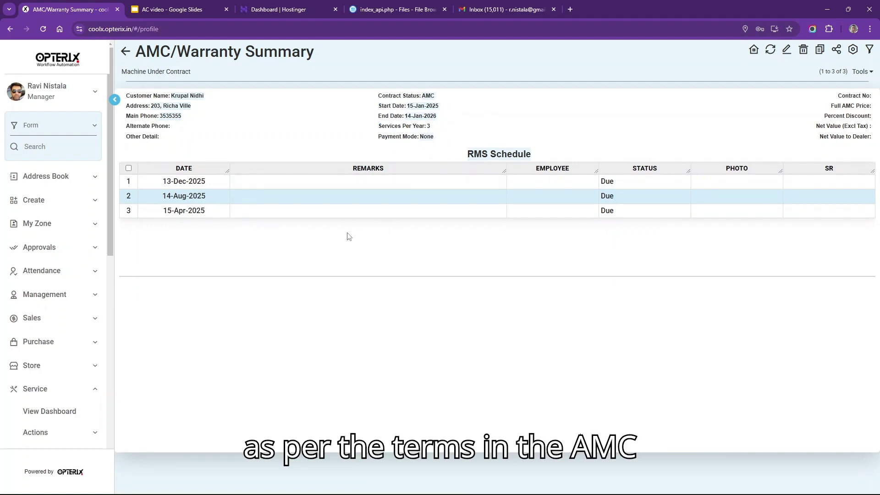
{"action": "left_click_drag", "start_coordinate": [186, 211], "coordinate": [189, 196]}
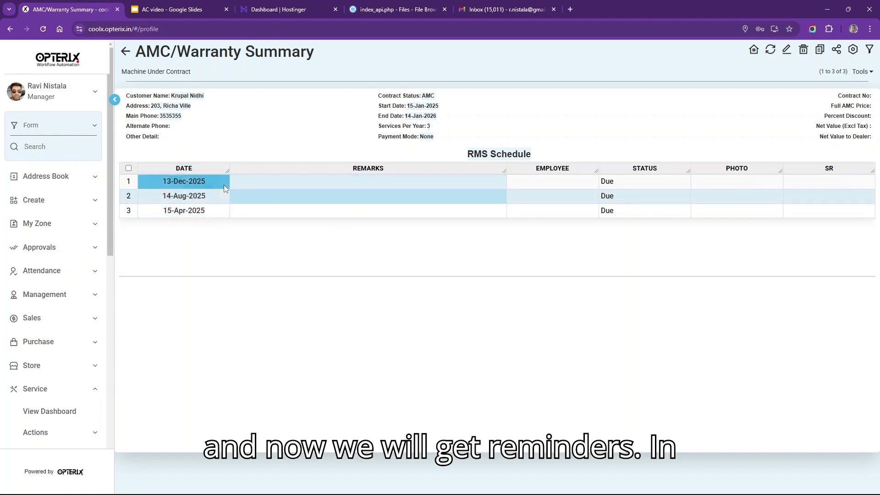
{"action": "left_click", "coordinate": [219, 189]}
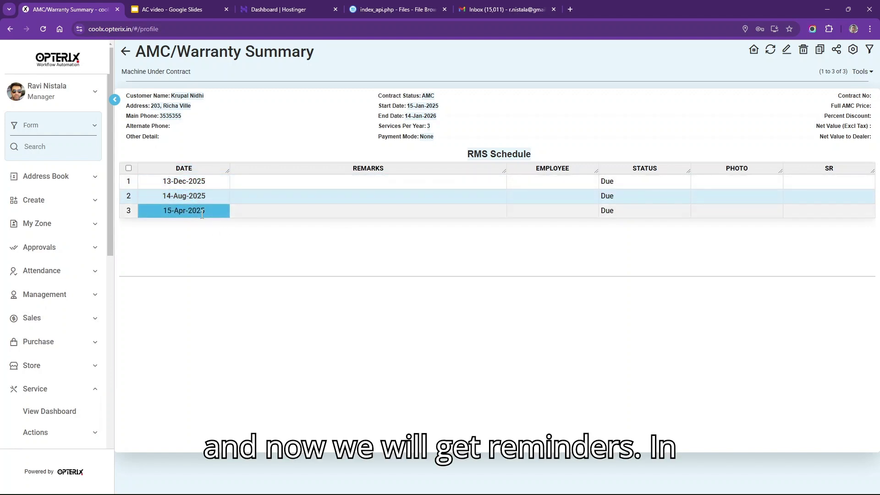
{"action": "left_click", "coordinate": [231, 210]}
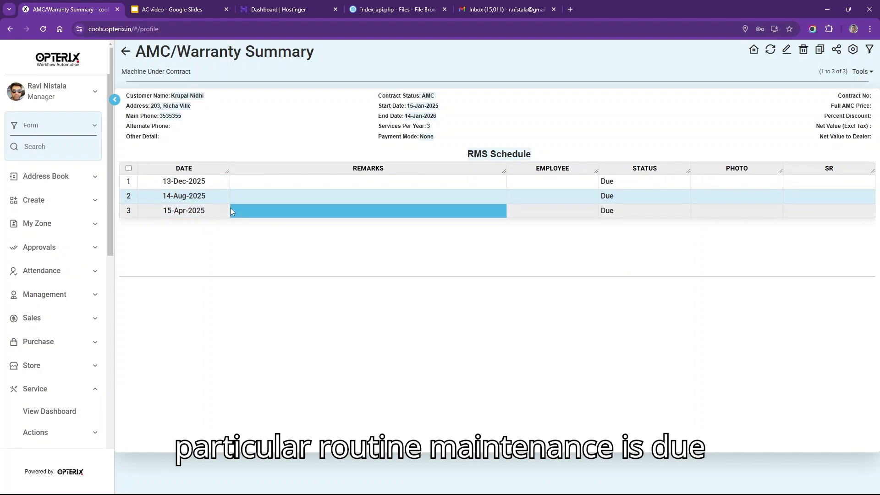
{"action": "left_click", "coordinate": [217, 215]}
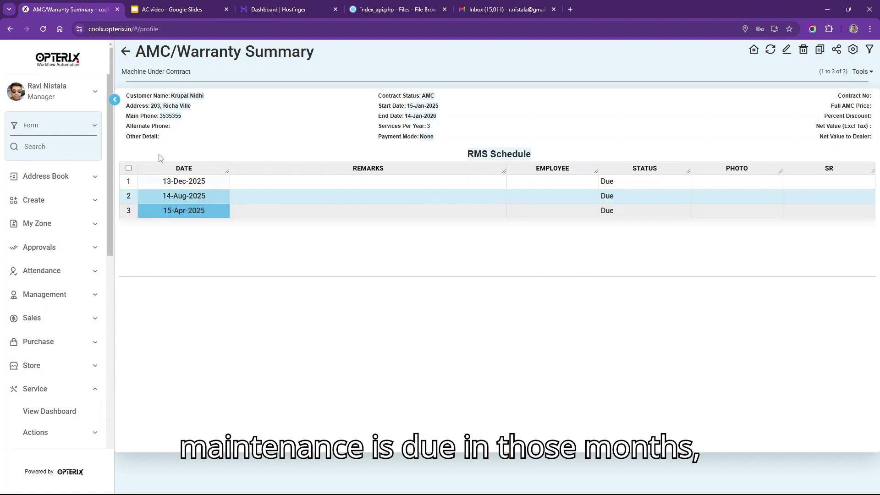
{"action": "left_click", "coordinate": [141, 73]}
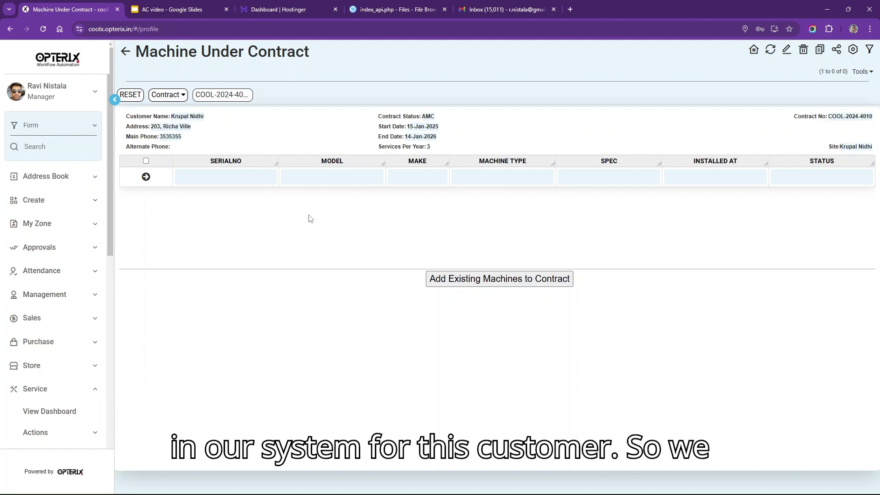
- Add the ten DAIKIN machines with their room locations to contract COOL-2024-4010 and save
{"action": "left_click", "coordinate": [220, 176]}
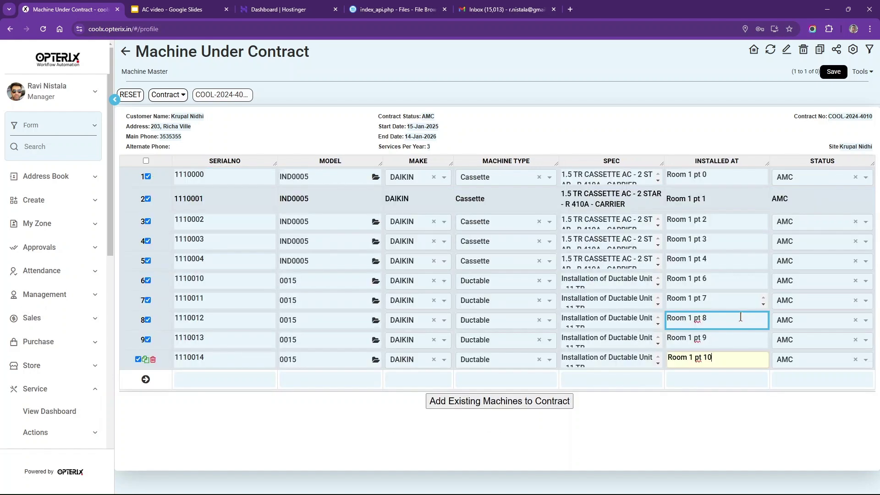
{"action": "left_click", "coordinate": [839, 75]}
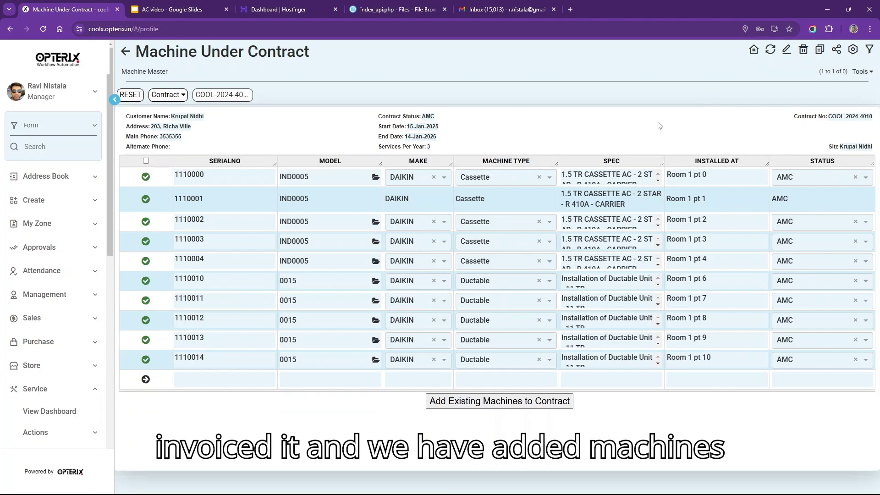
{"action": "left_click", "coordinate": [483, 226]}
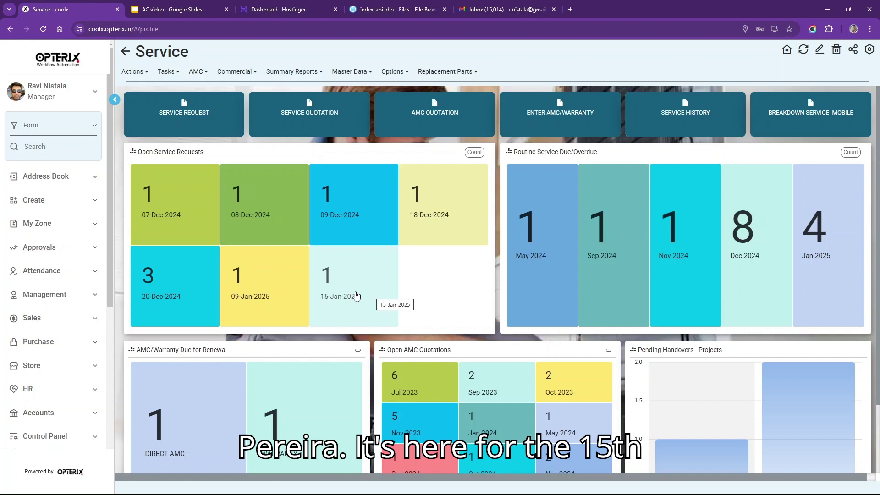
- Select the 15-Jan-2025 breakdown ticket and its service quotation MR-2024-0177
{"action": "left_click", "coordinate": [357, 296]}
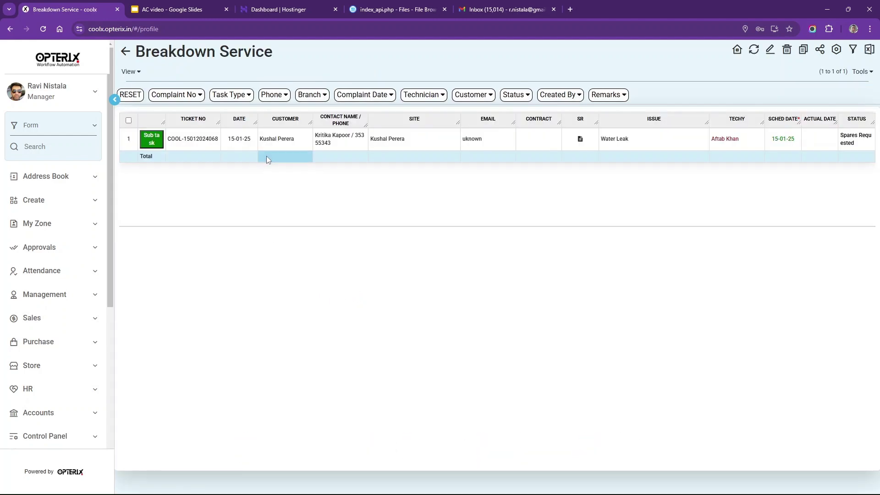
{"action": "left_click", "coordinate": [284, 139]}
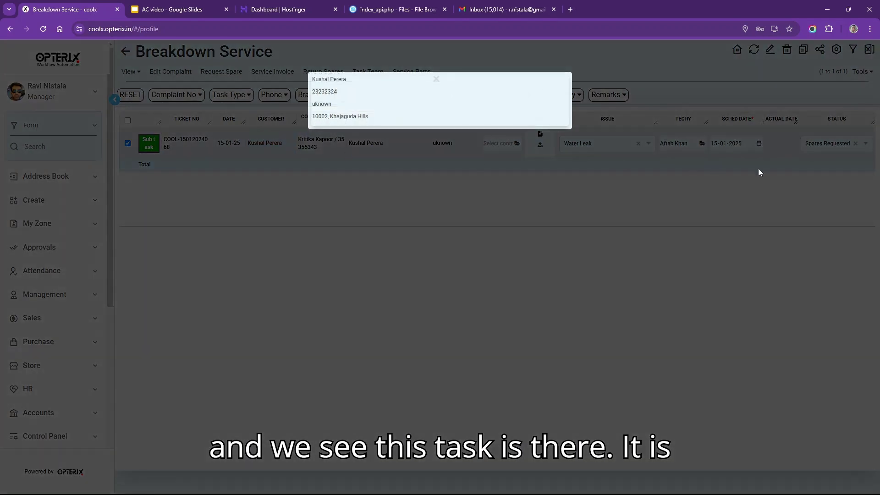
{"action": "left_click", "coordinate": [769, 144]}
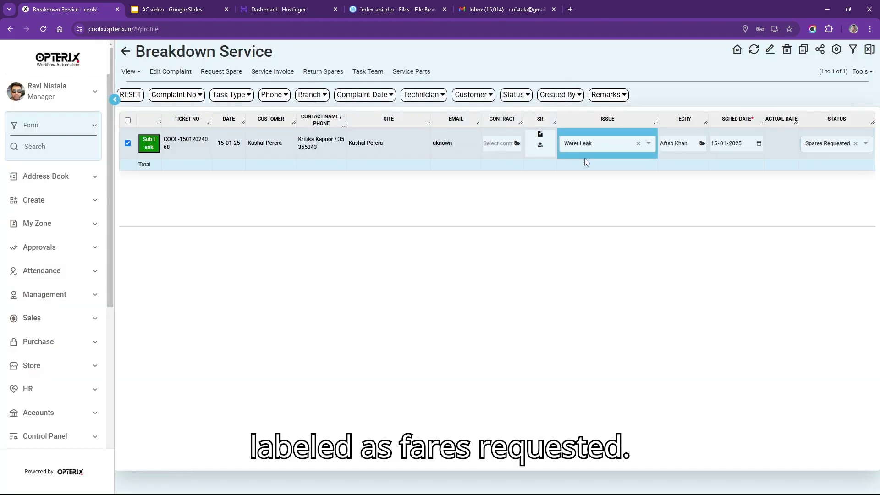
{"action": "left_click", "coordinate": [127, 71]}
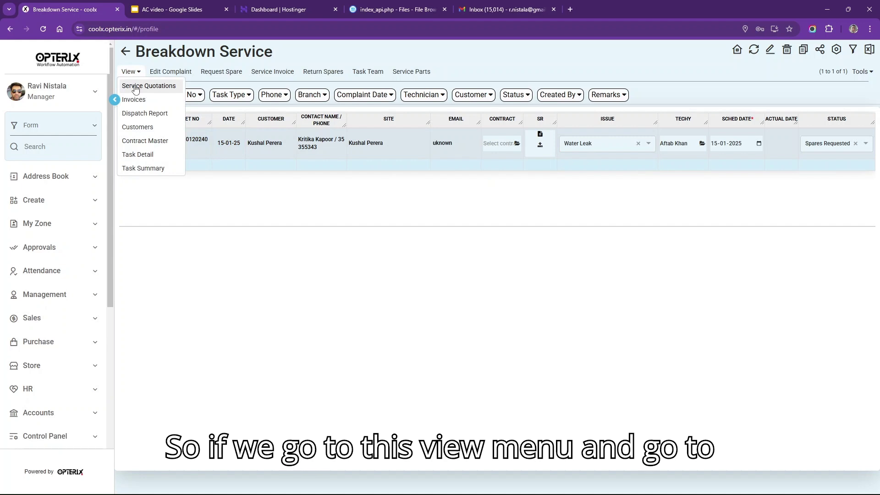
{"action": "left_click", "coordinate": [136, 86]}
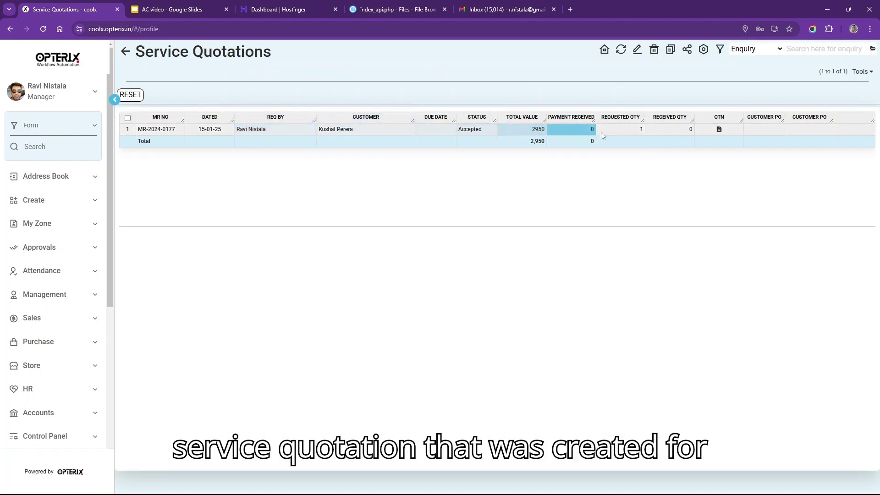
{"action": "left_click", "coordinate": [662, 130]}
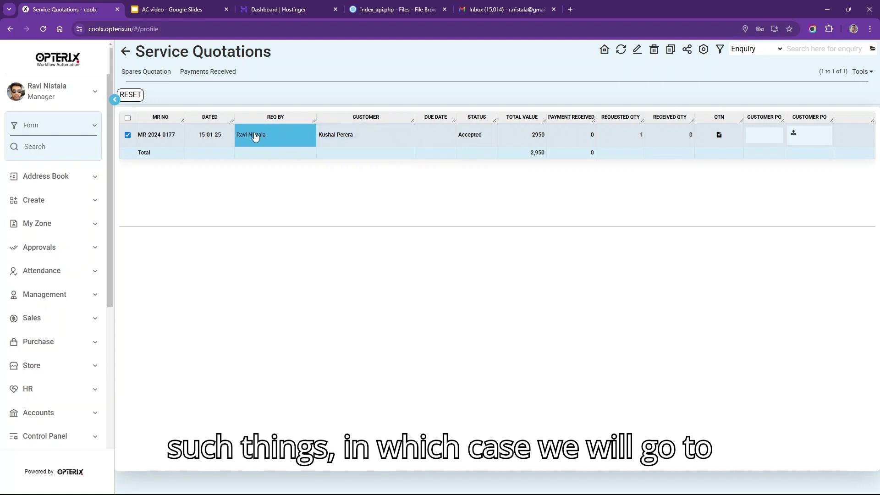
- Save a 2950 Advance payment by NEFT against MR-2024-0177, then view its spares quotation
{"action": "left_click", "coordinate": [207, 72]}
{"action": "left_click", "coordinate": [204, 137]}
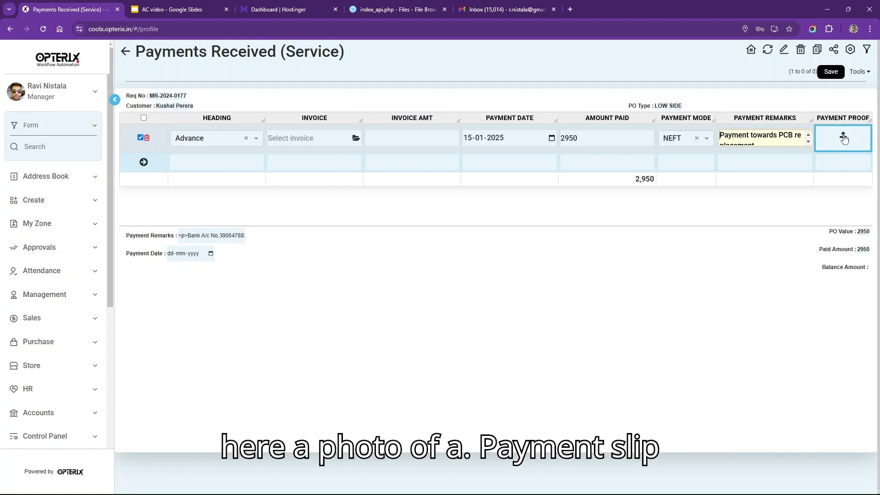
{"action": "left_click", "coordinate": [831, 74]}
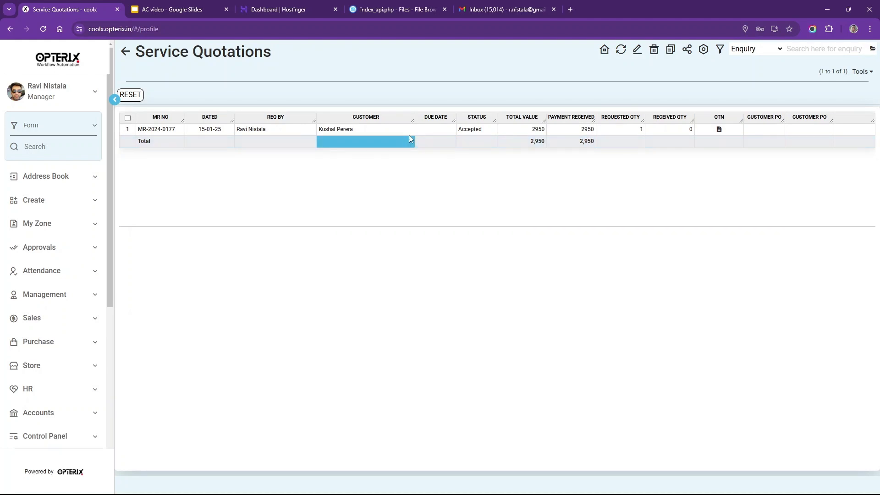
{"action": "left_click", "coordinate": [431, 133]}
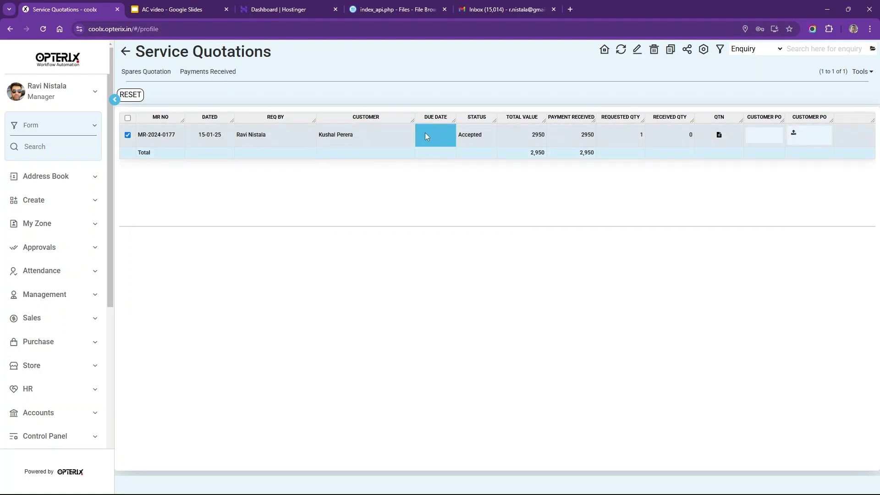
{"action": "left_click", "coordinate": [140, 74]}
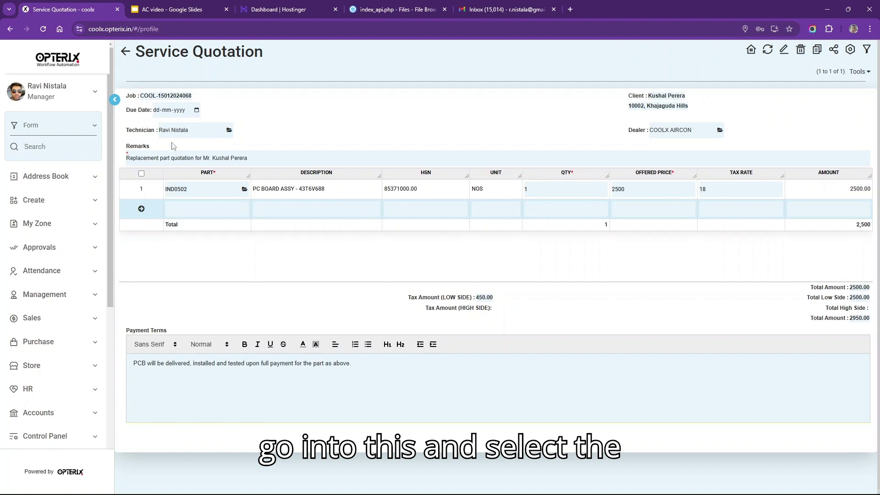
- Start a dispatch for the quoted PC board part and check its customer, consignee and item description
{"action": "left_click", "coordinate": [201, 192]}
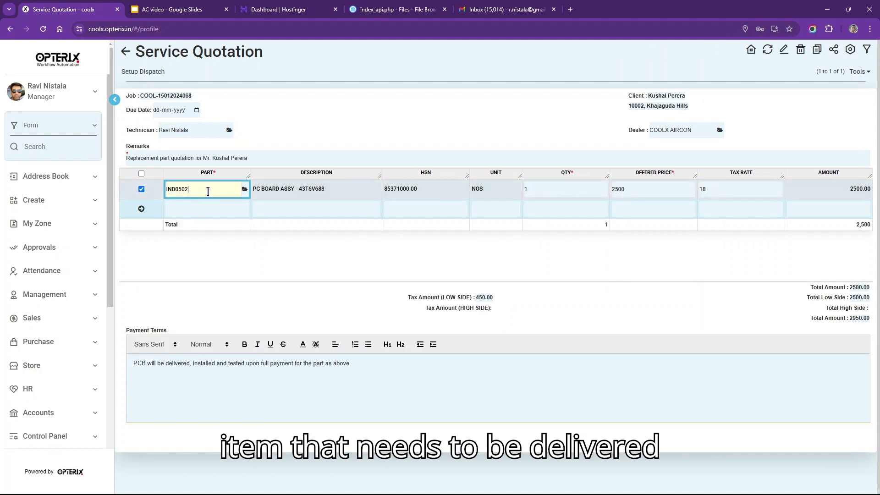
{"action": "left_click", "coordinate": [360, 191]}
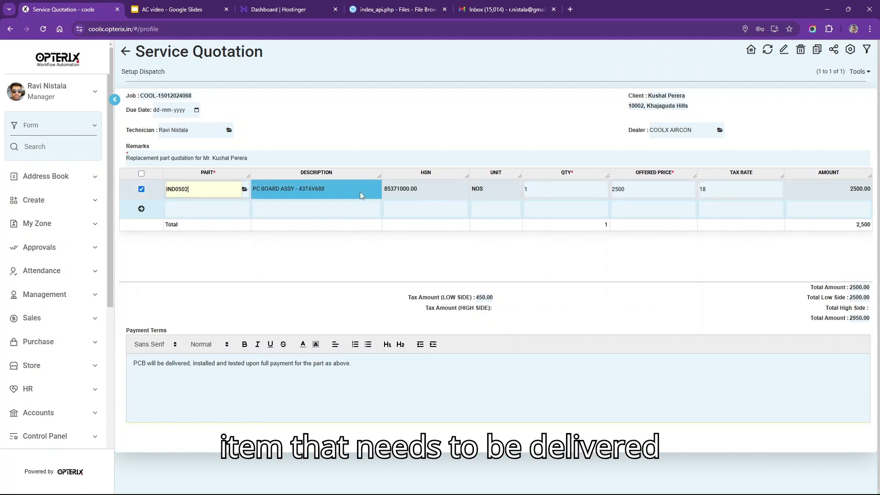
{"action": "left_click", "coordinate": [132, 73]}
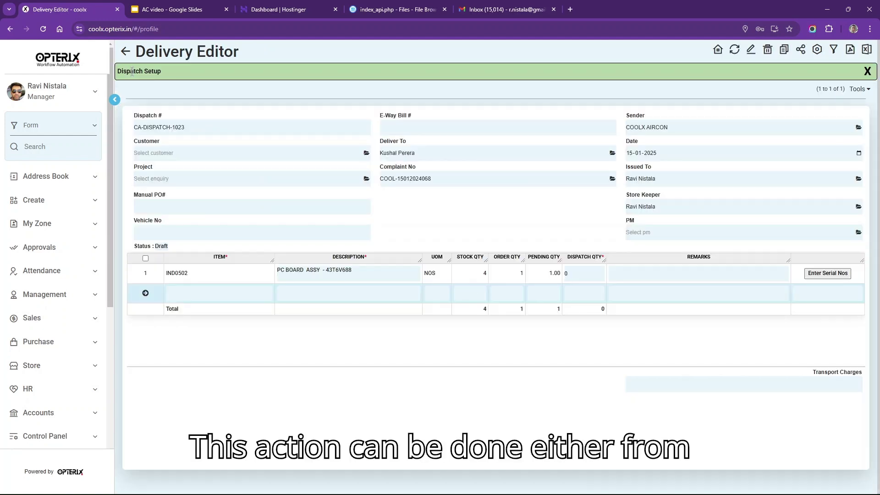
{"action": "left_click", "coordinate": [340, 296]}
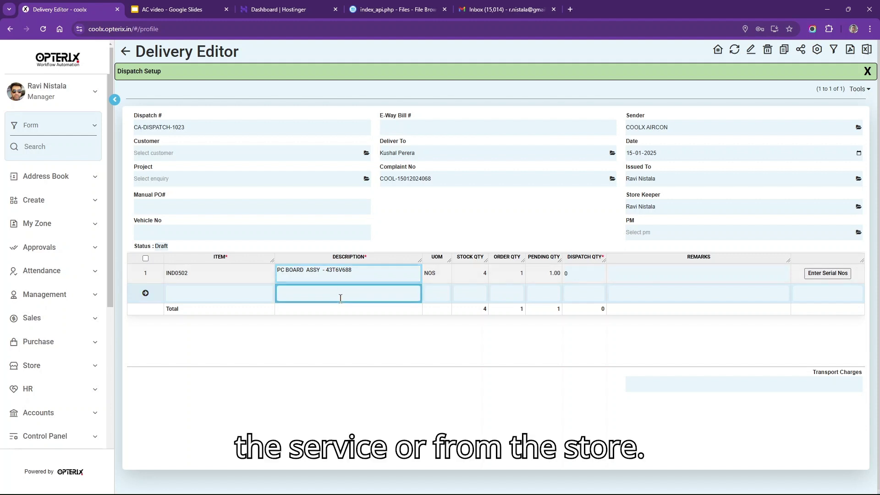
{"action": "left_click", "coordinate": [584, 273]}
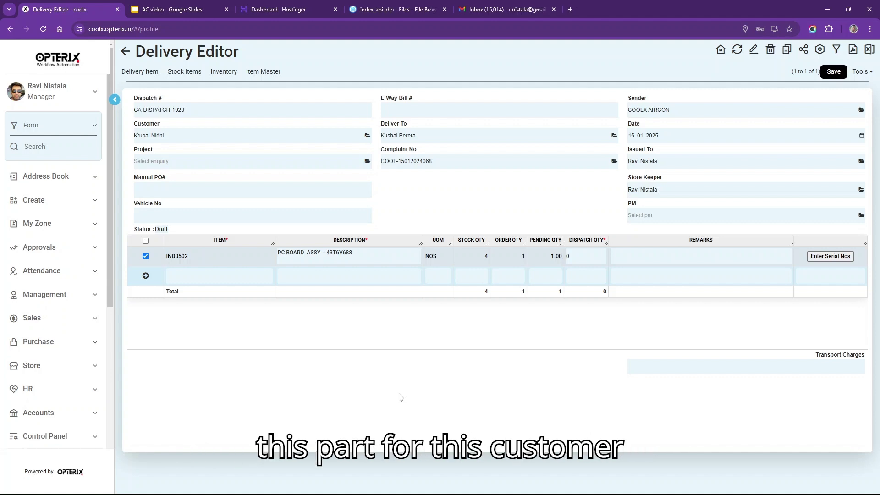
{"action": "left_click", "coordinate": [185, 136]}
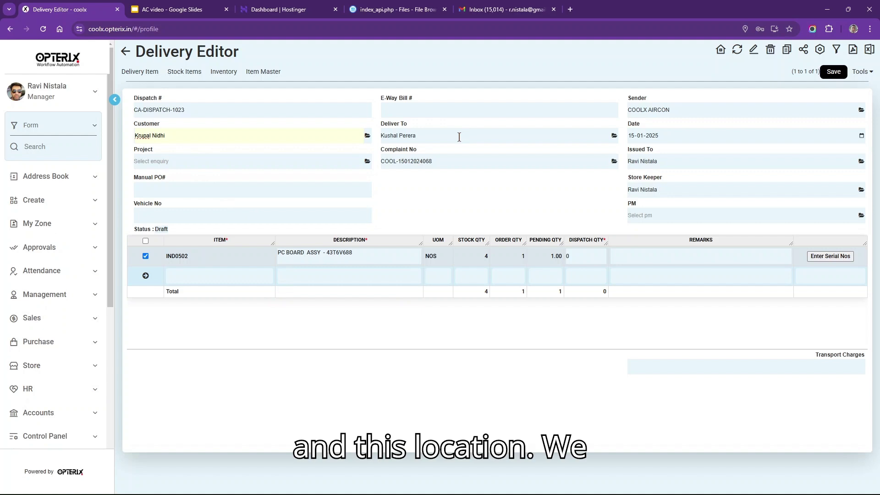
{"action": "left_click", "coordinate": [459, 136]}
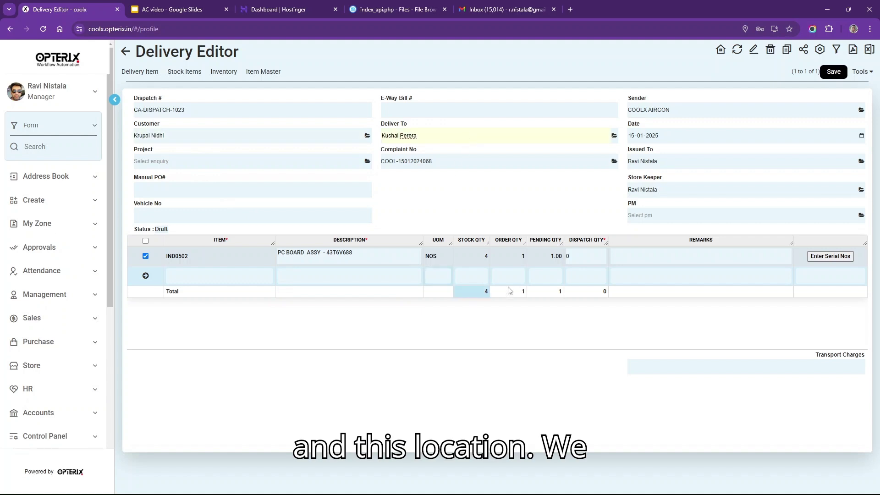
{"action": "left_click", "coordinate": [385, 253]}
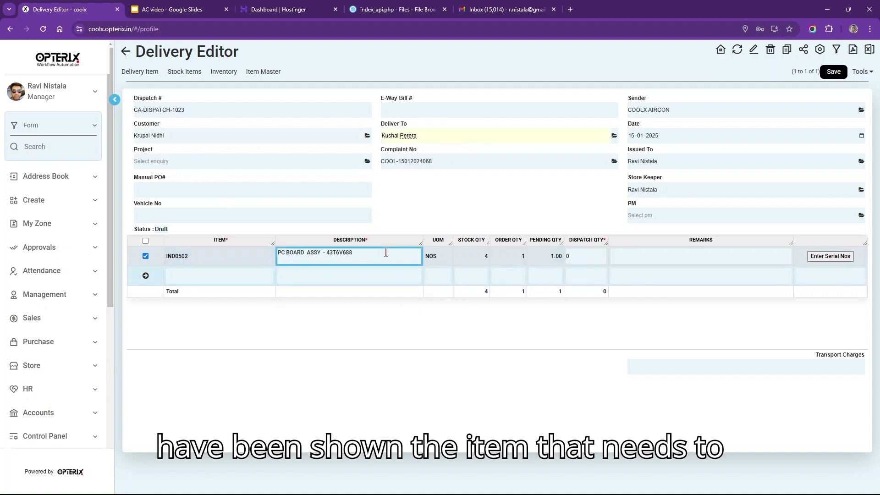
{"action": "left_click", "coordinate": [374, 253]}
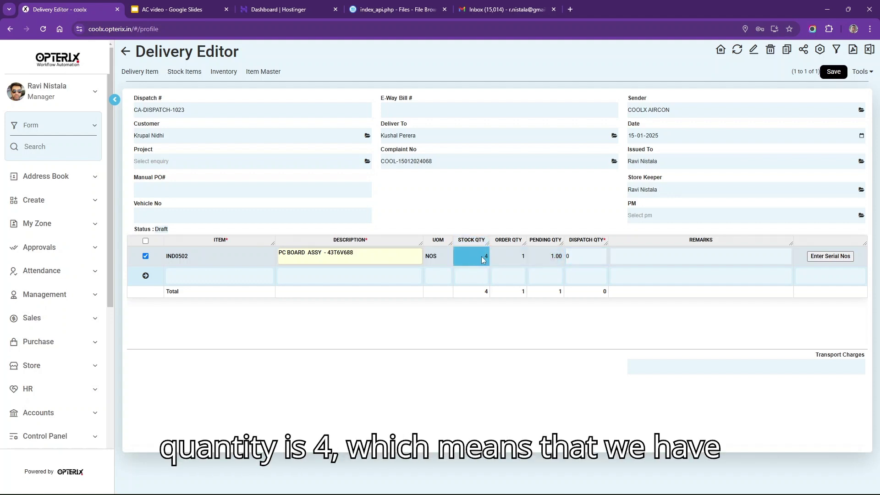
- Set dispatch quantity 1 for IND0502 and save challan CA-DISPATCH-1023 as Pending
{"action": "left_click", "coordinate": [592, 256]}
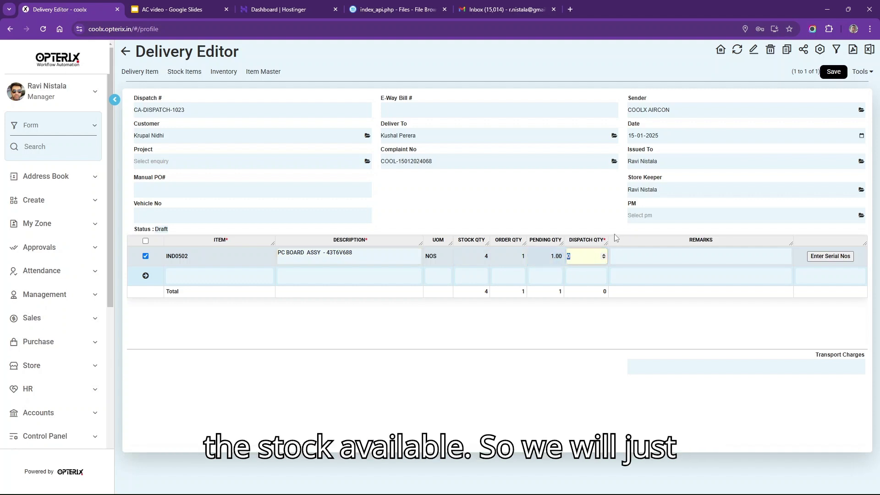
{"action": "type", "text": "1"}
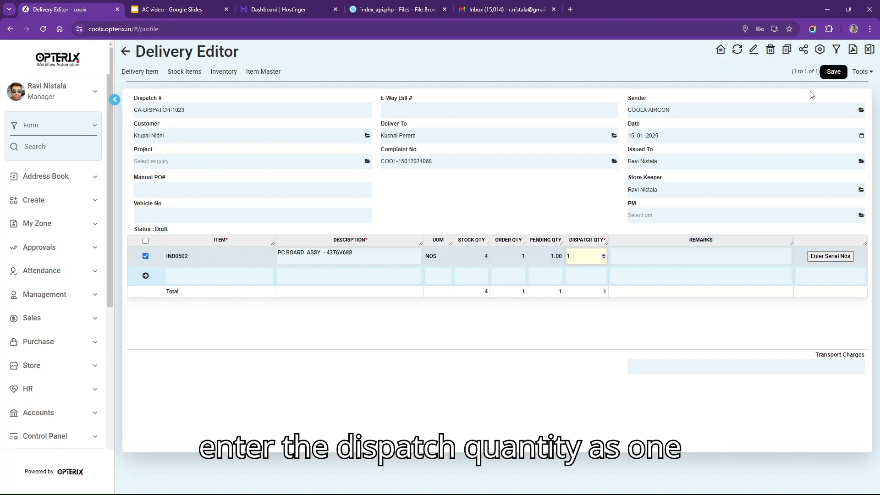
{"action": "left_click", "coordinate": [832, 72]}
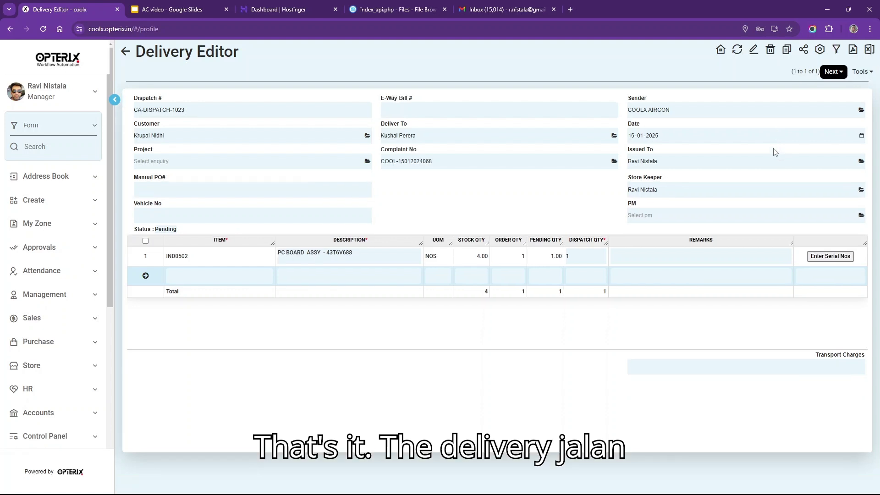
{"action": "left_click", "coordinate": [832, 73]}
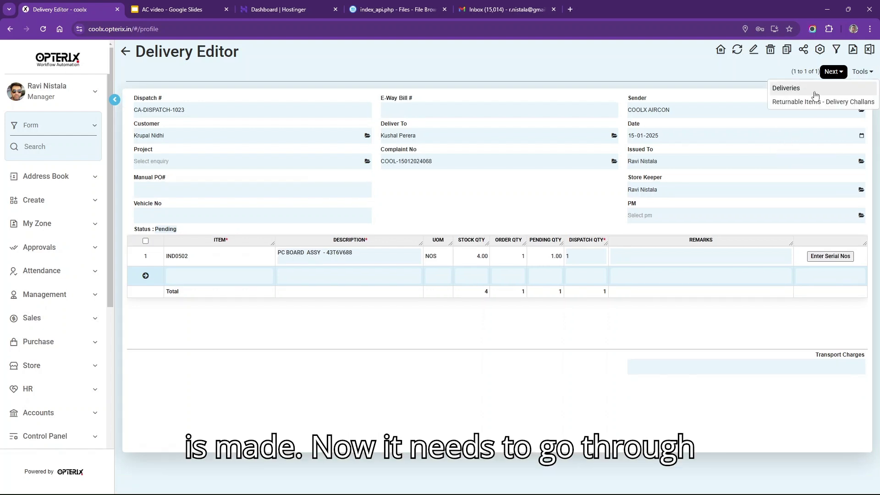
- Submit delivery CA-DISPATCH-1023, then set it to APPROVED in Pending Approvals and save
{"action": "left_click", "coordinate": [816, 89]}
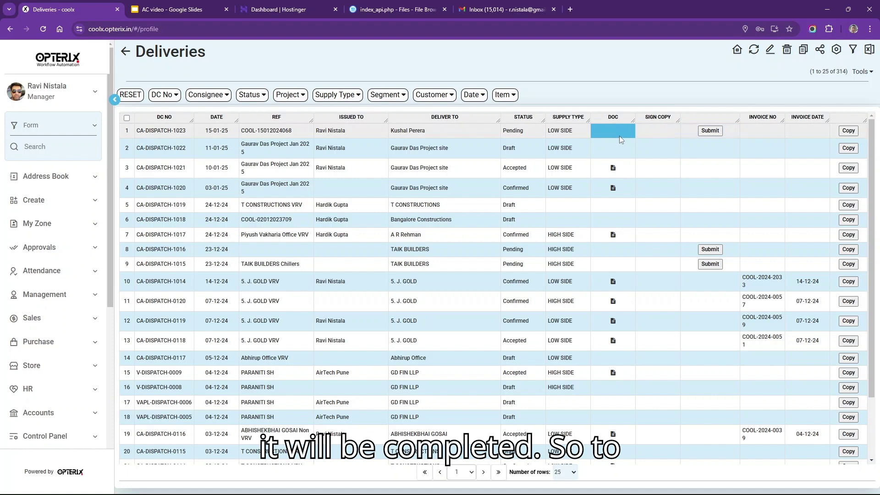
{"action": "left_click", "coordinate": [710, 132]}
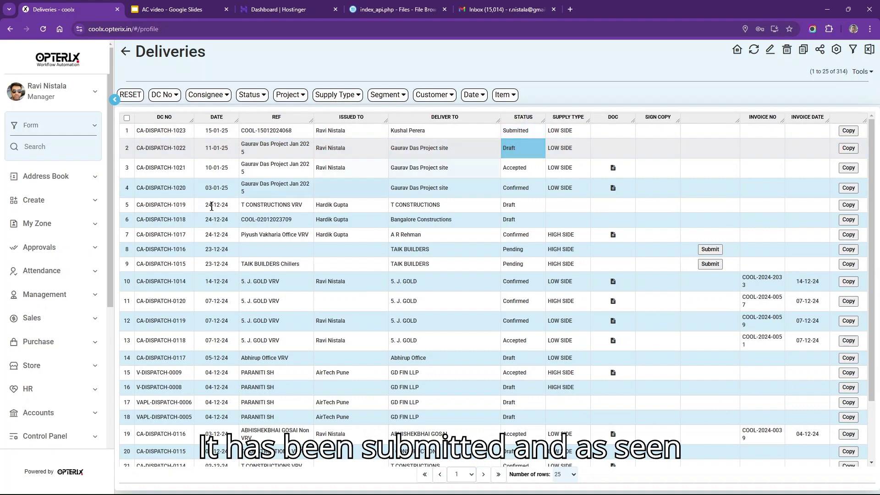
{"action": "left_click", "coordinate": [68, 257]}
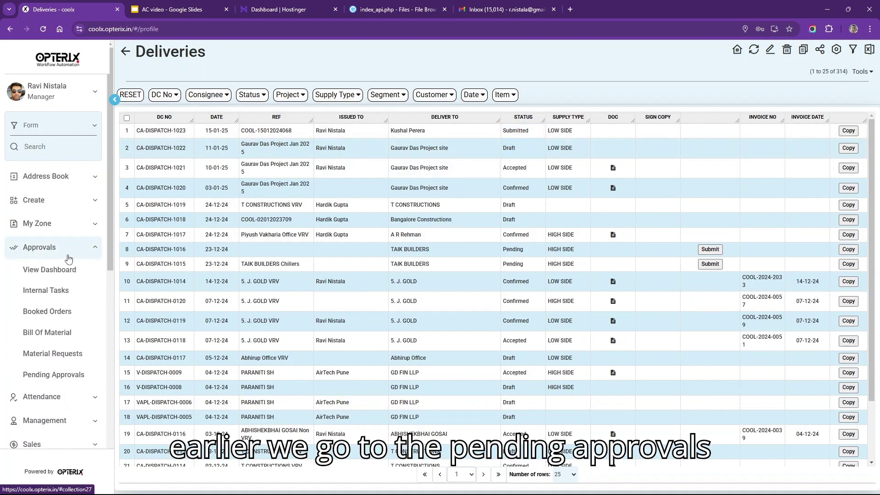
{"action": "left_click", "coordinate": [59, 383]}
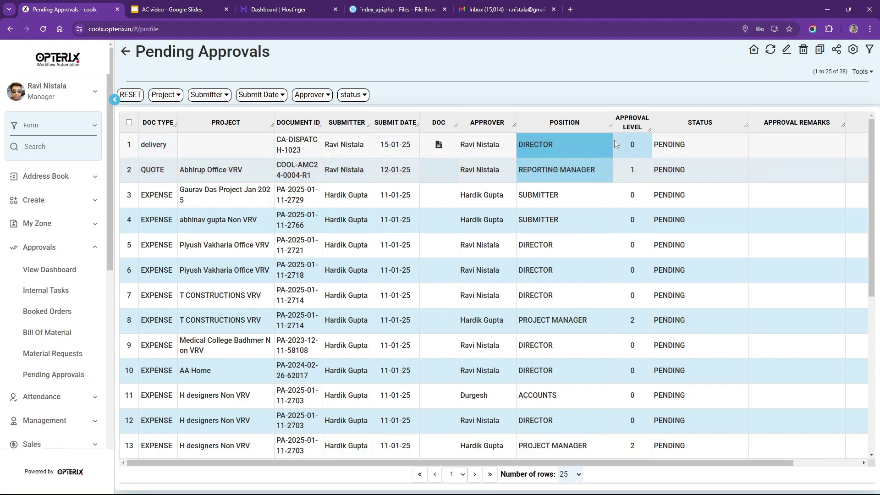
{"action": "left_click", "coordinate": [697, 146]}
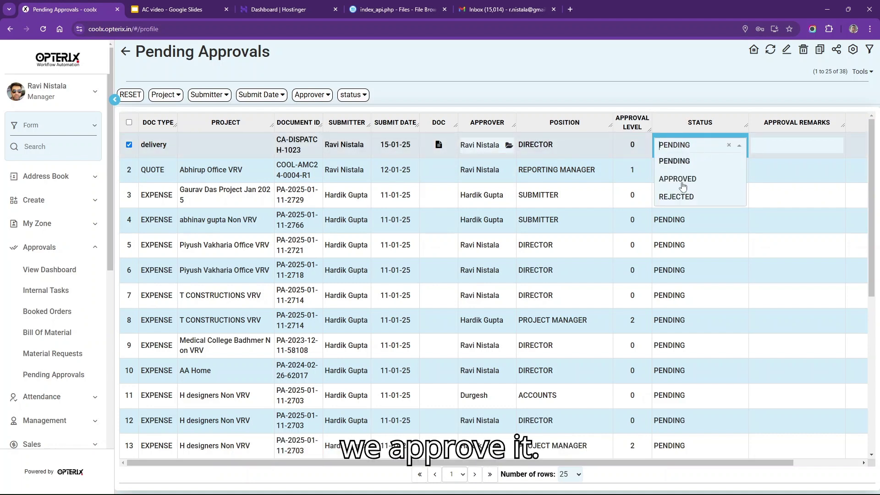
{"action": "left_click", "coordinate": [680, 180]}
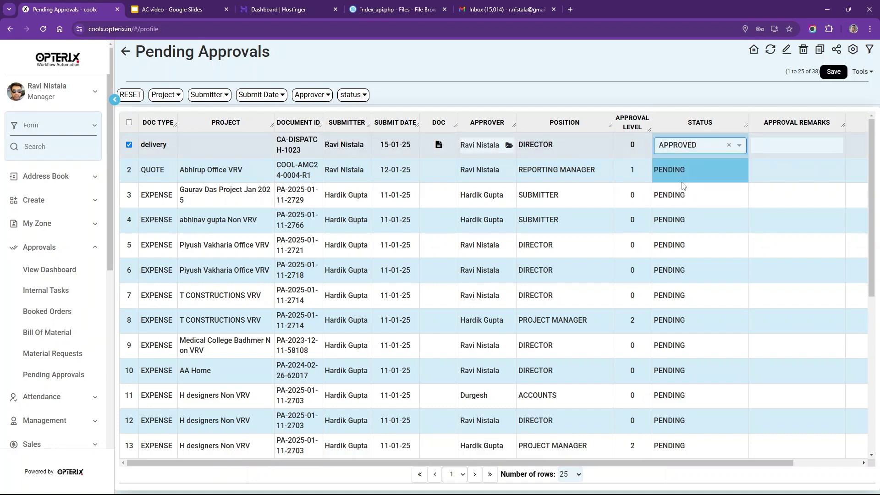
{"action": "left_click", "coordinate": [832, 75]}
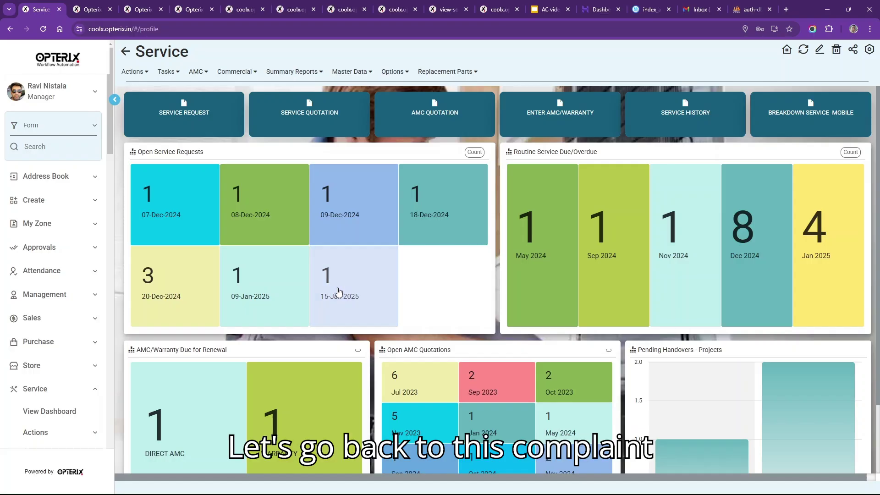
- Start a service invoice for the 15-Jan-2025 water-leak ticket and check its part line details
{"action": "left_click", "coordinate": [339, 291]}
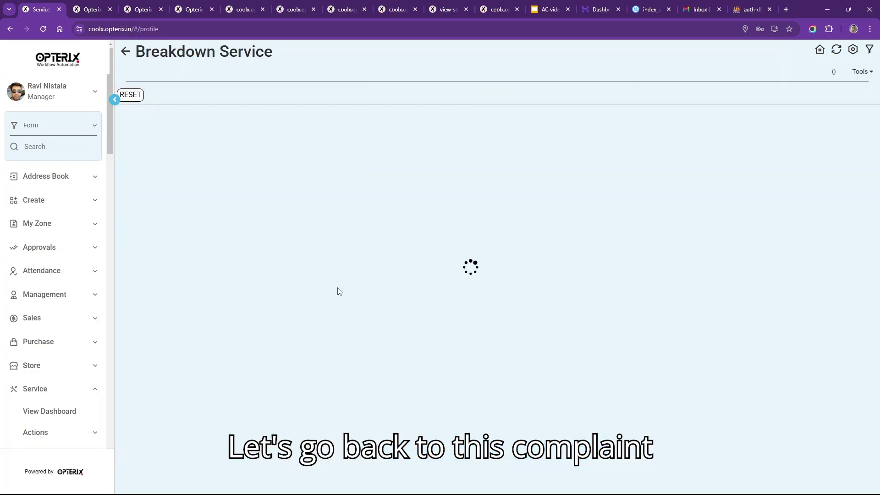
{"action": "left_click", "coordinate": [455, 140]}
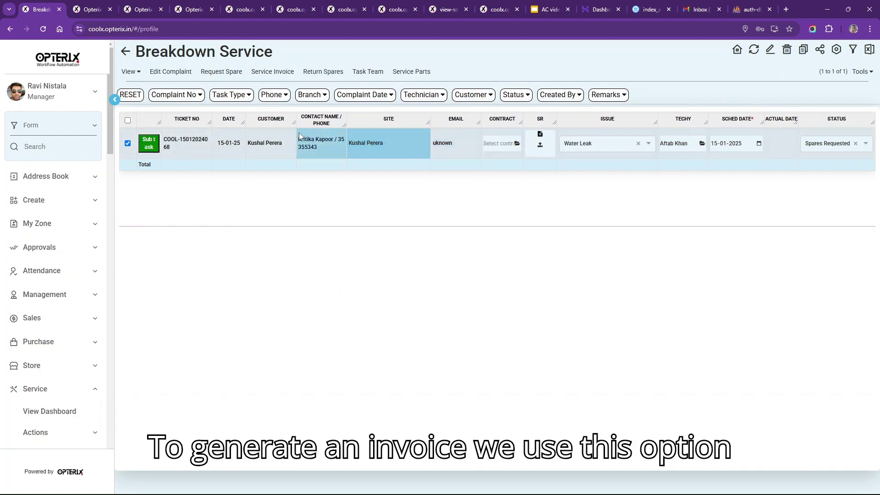
{"action": "left_click", "coordinate": [265, 73]}
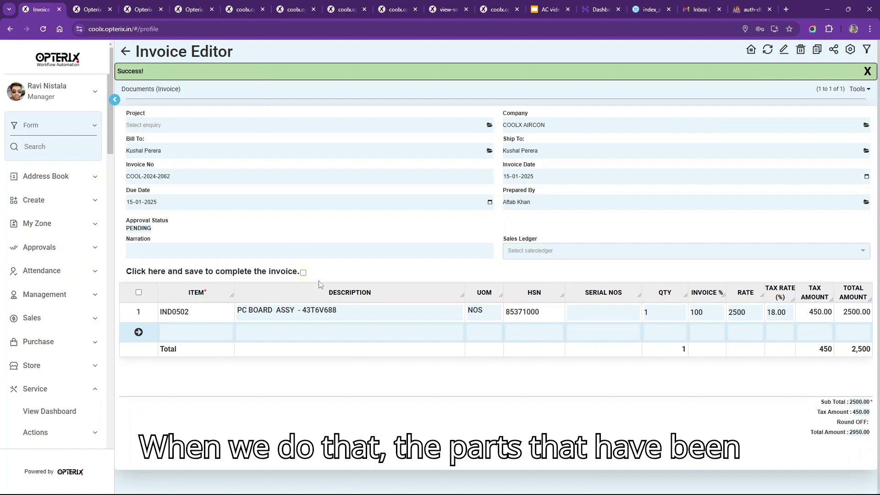
{"action": "left_click", "coordinate": [331, 316]}
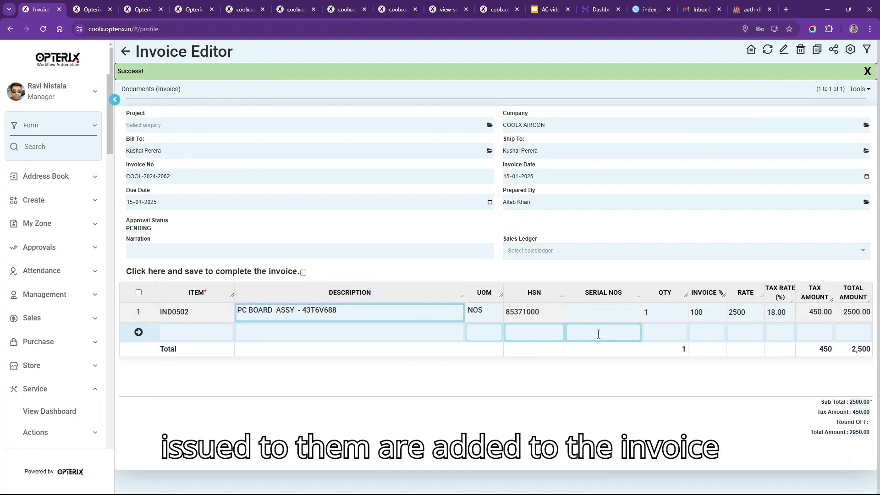
{"action": "left_click", "coordinate": [609, 310]}
{"action": "left_click", "coordinate": [675, 312]}
{"action": "left_click", "coordinate": [703, 316]}
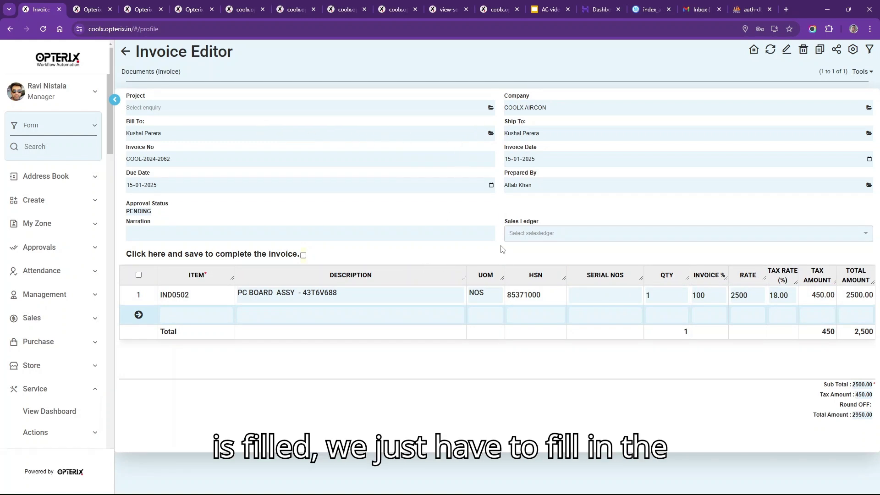
- Add the PCB-replacement narration and Sales @ 18 % GST ledger, save COOL-2024-2062, and view its print copy
{"action": "left_click", "coordinate": [404, 234]}
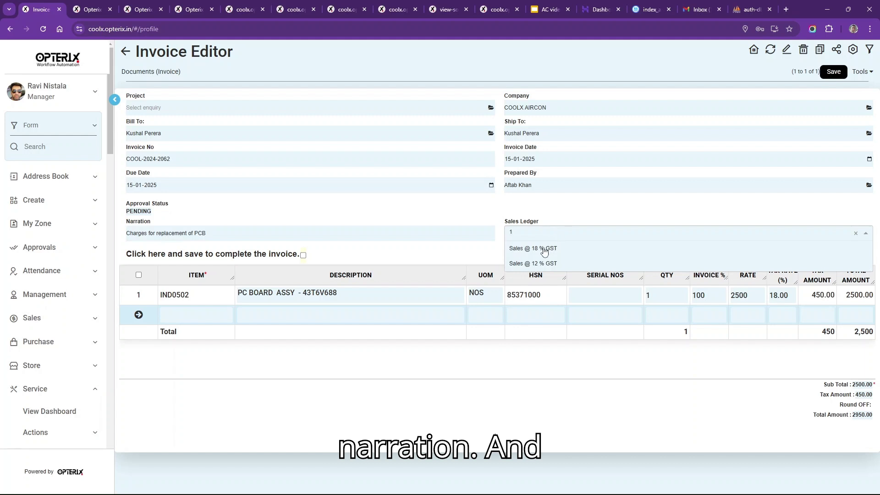
{"action": "left_click", "coordinate": [543, 250]}
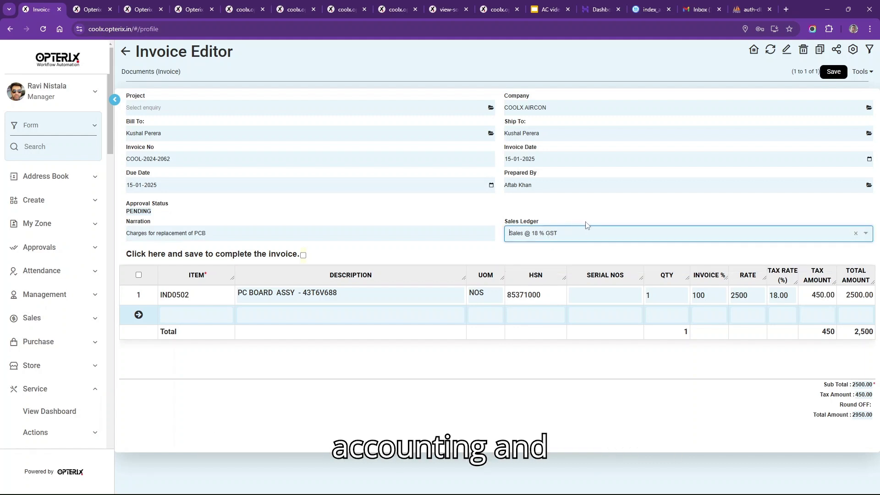
{"action": "left_click", "coordinate": [831, 73]}
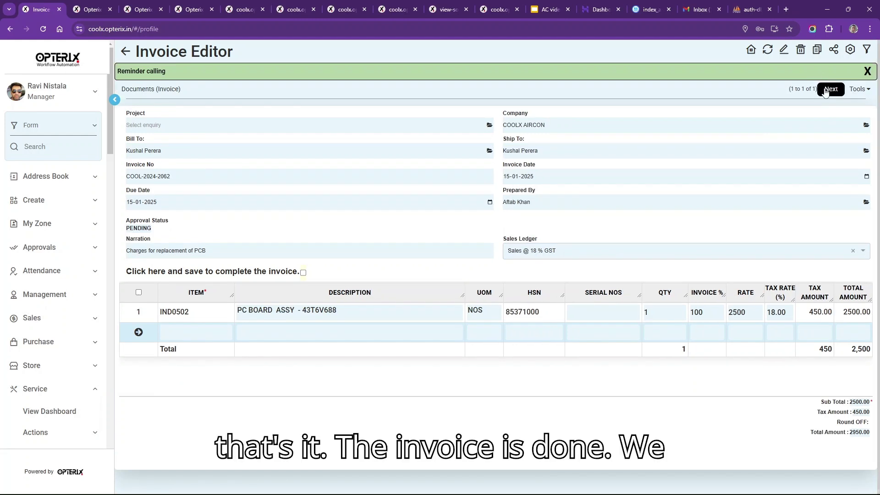
{"action": "left_click", "coordinate": [829, 89]}
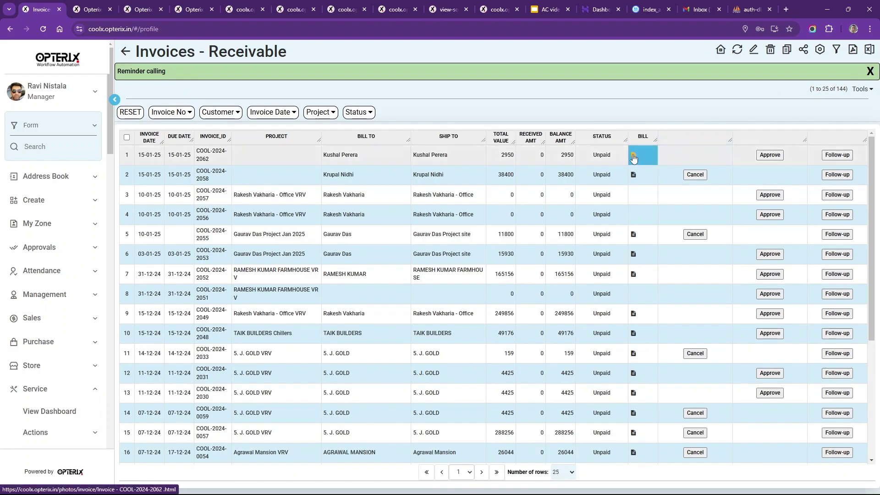
{"action": "left_click", "coordinate": [633, 157]}
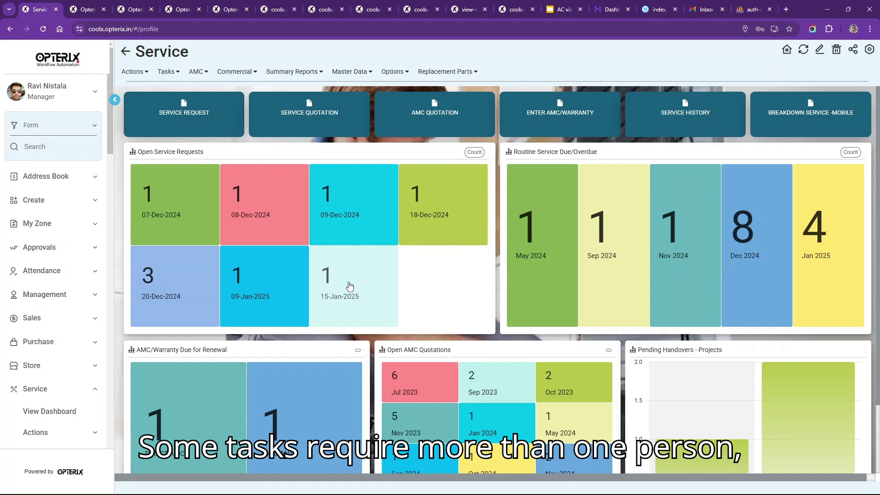
- Open the 15-Jan-2025 breakdown ticket's task team and add two Site Work technicians
{"action": "left_click", "coordinate": [350, 286]}
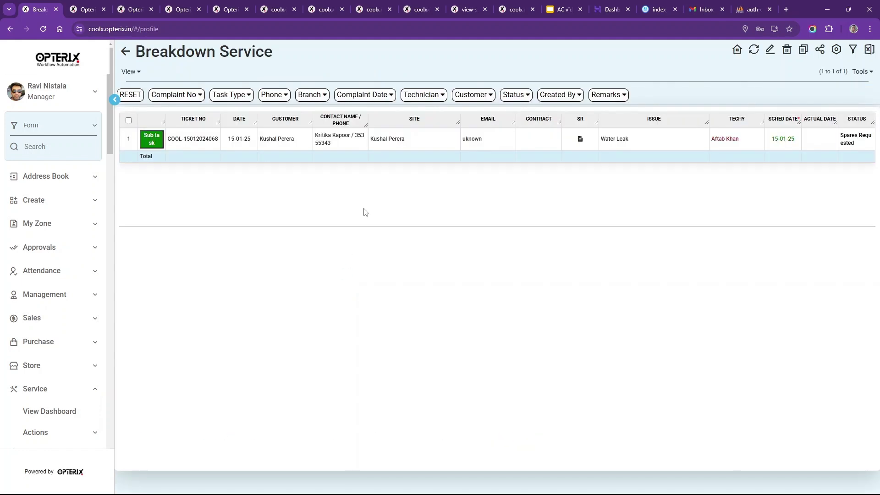
{"action": "left_click", "coordinate": [423, 143]}
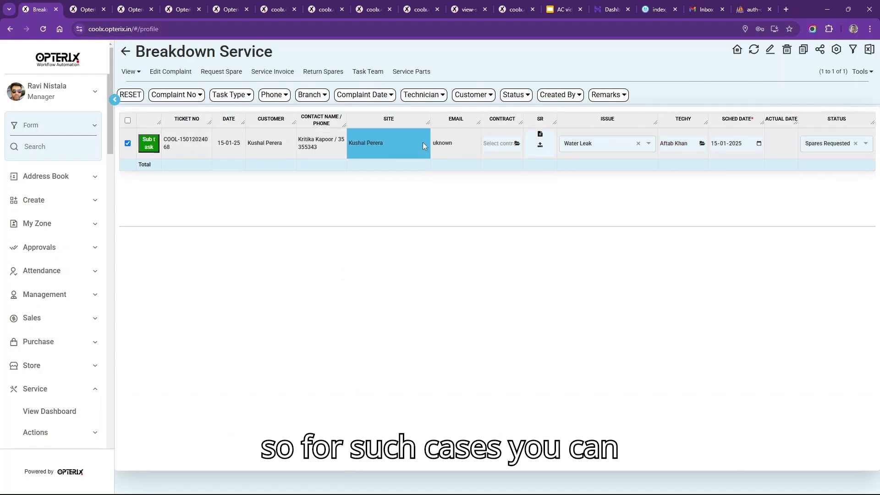
{"action": "left_click", "coordinate": [367, 72]}
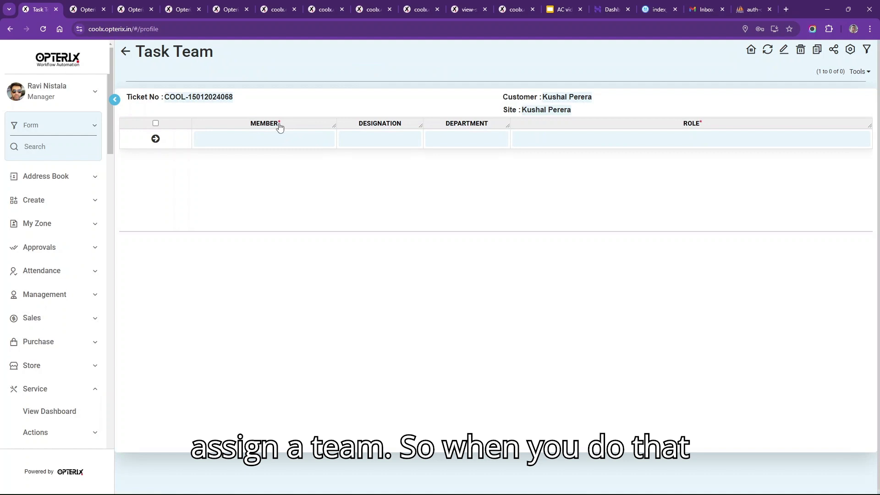
{"action": "left_click", "coordinate": [269, 137]}
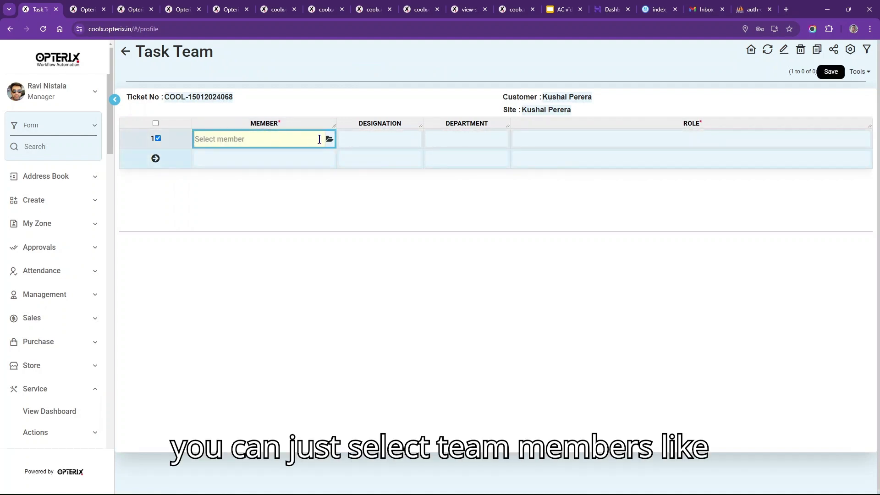
{"action": "type", "text": "arb"}
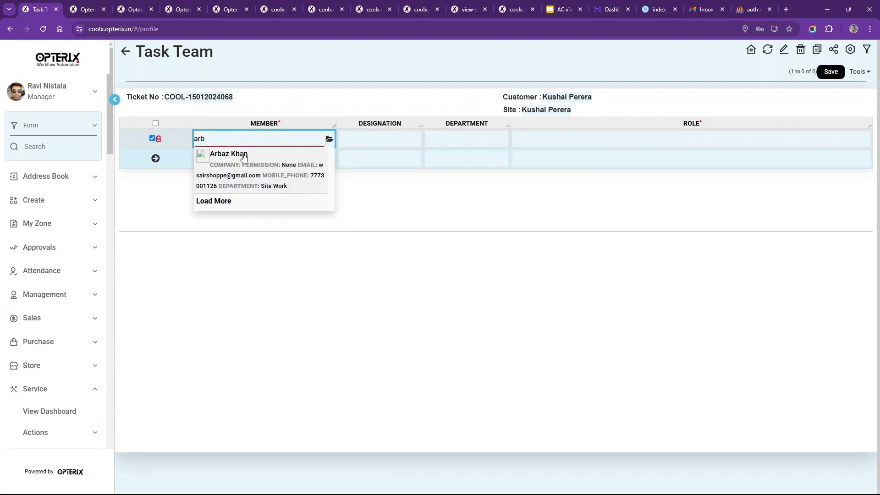
{"action": "left_click", "coordinate": [243, 156]}
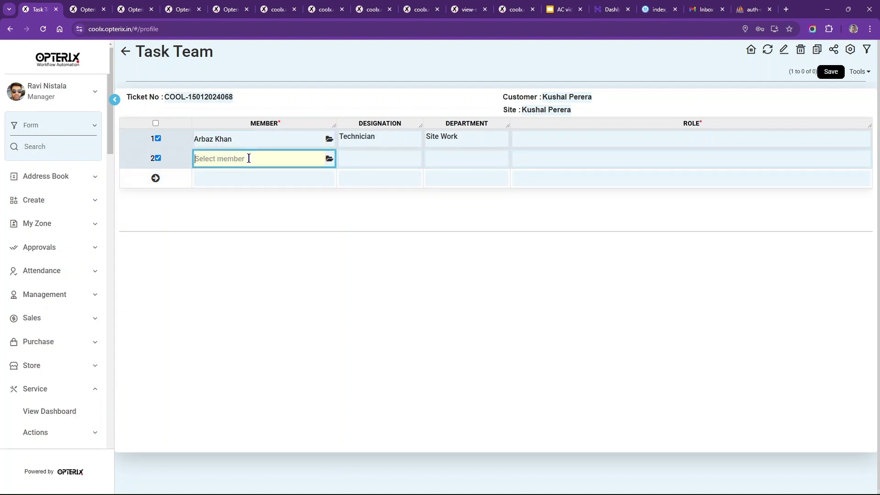
{"action": "type", "text": "bhar"}
{"action": "left_click", "coordinate": [249, 179]}
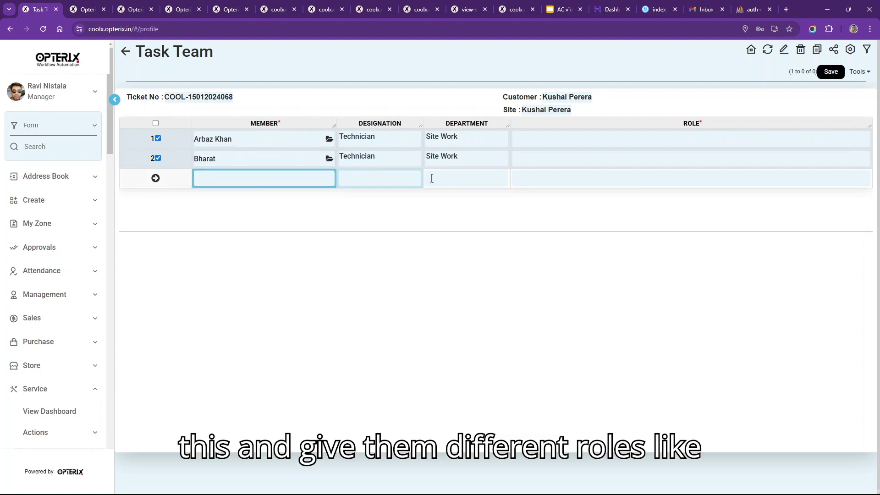
- Give the two team members the roles Helper 1 and Helper 2 and save the task team
{"action": "left_click", "coordinate": [541, 140]}
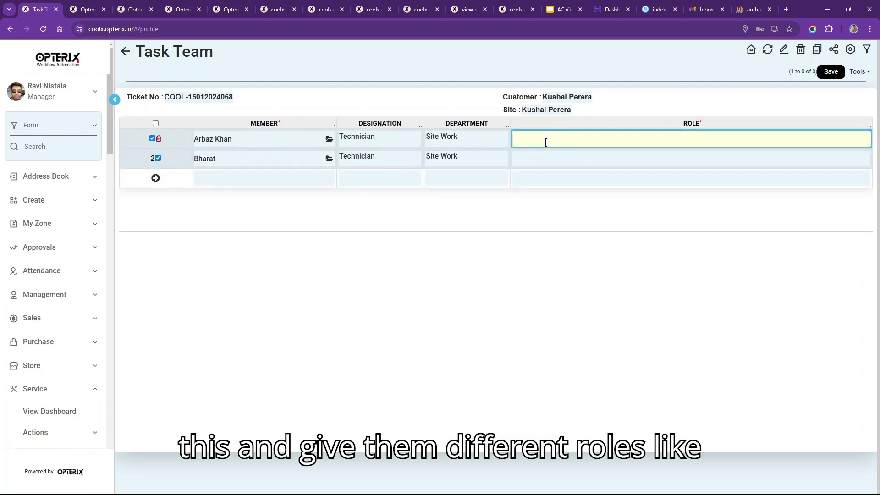
{"action": "type", "text": "Helper"}
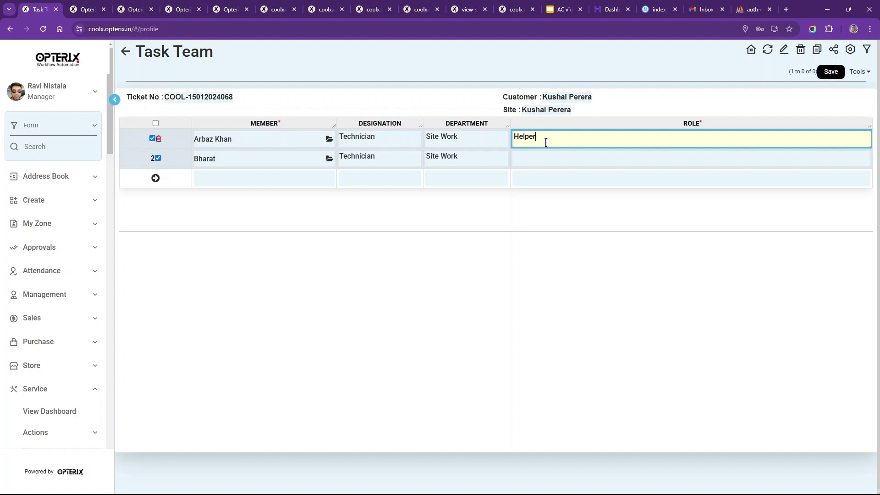
{"action": "type", "text": " 1"}
{"action": "left_click", "coordinate": [545, 156]}
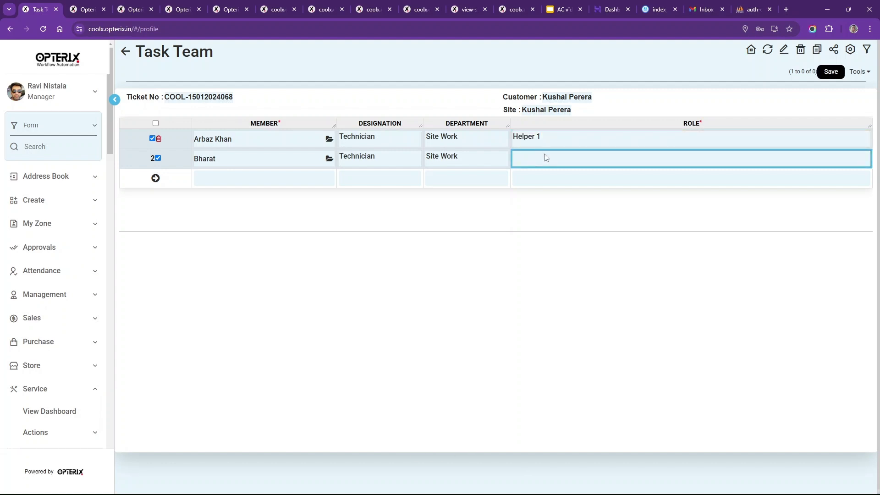
{"action": "type", "text": "Helper 2"}
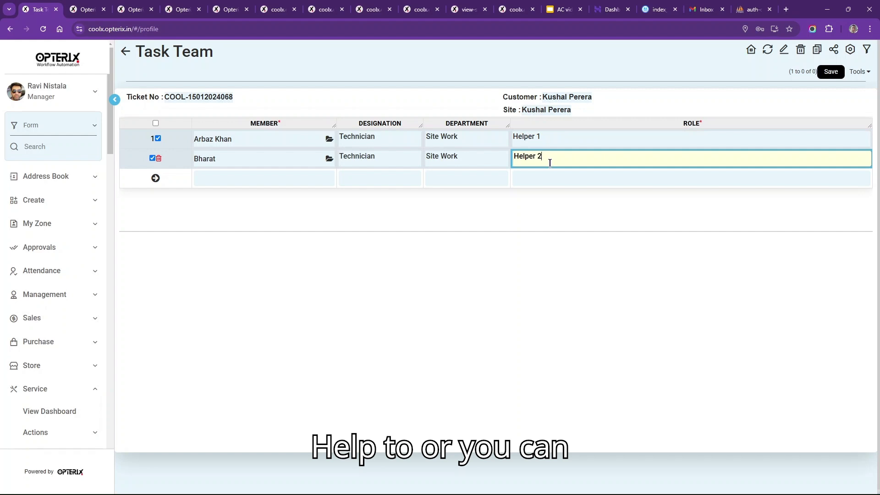
{"action": "left_click", "coordinate": [804, 76]}
{"action": "left_click", "coordinate": [826, 72]}
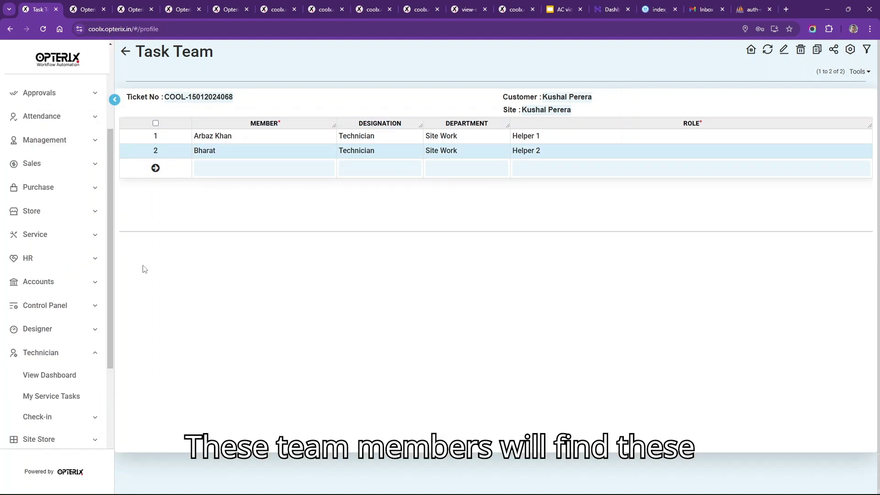
{"action": "left_click_drag", "start_coordinate": [111, 299], "coordinate": [112, 329]}
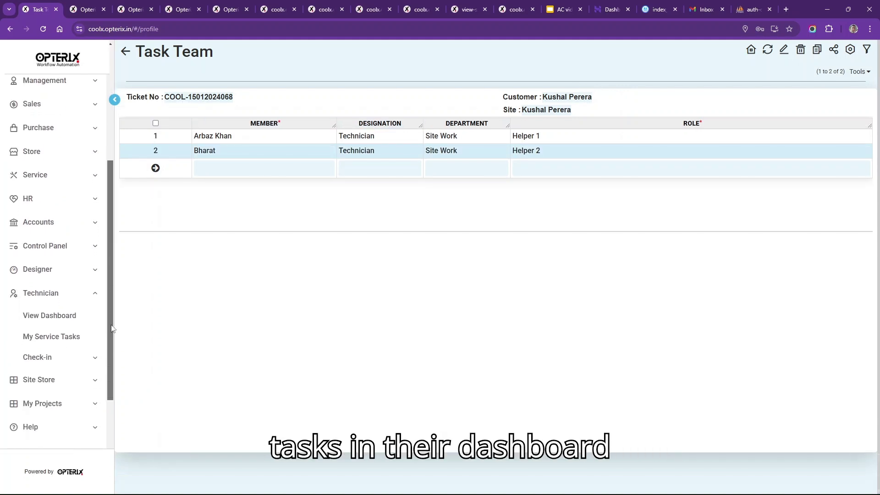
- Open the technician's task dashboard and point out the My Tasks tiles and Tasks Assigned to Me section
{"action": "left_click", "coordinate": [61, 316]}
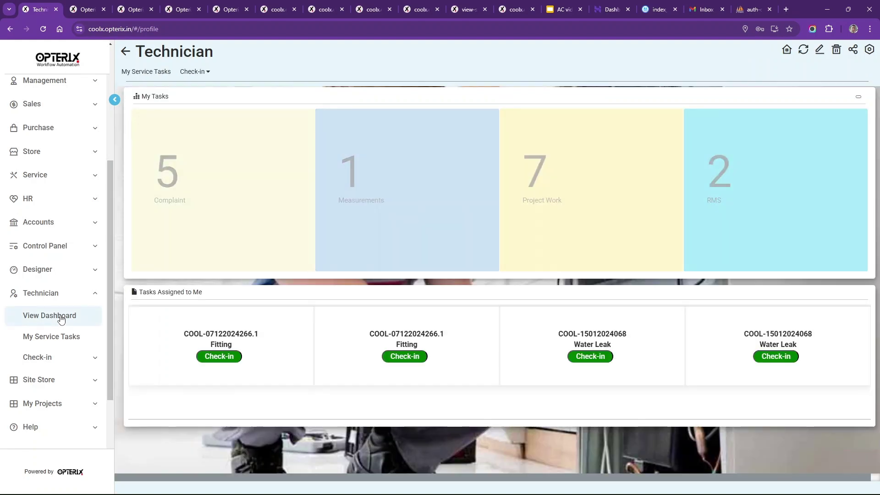
{"action": "left_click_drag", "start_coordinate": [137, 297], "coordinate": [218, 300]}
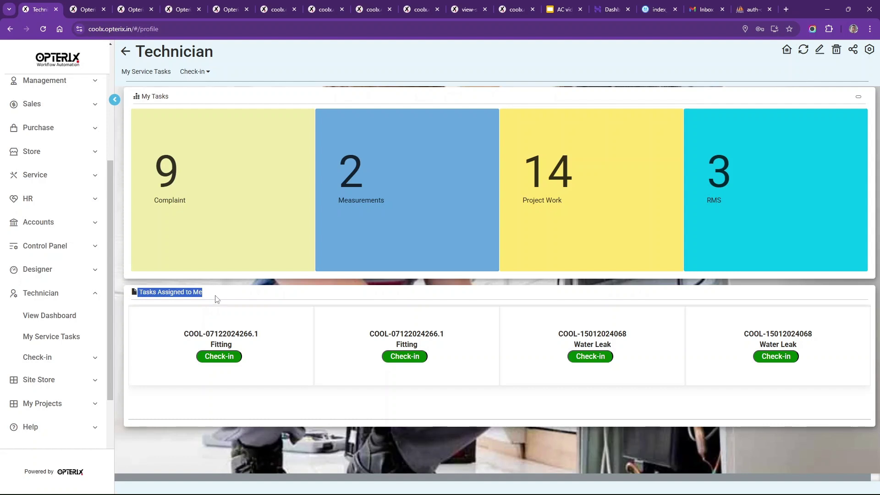
{"action": "left_click_drag", "start_coordinate": [143, 95], "coordinate": [188, 107]}
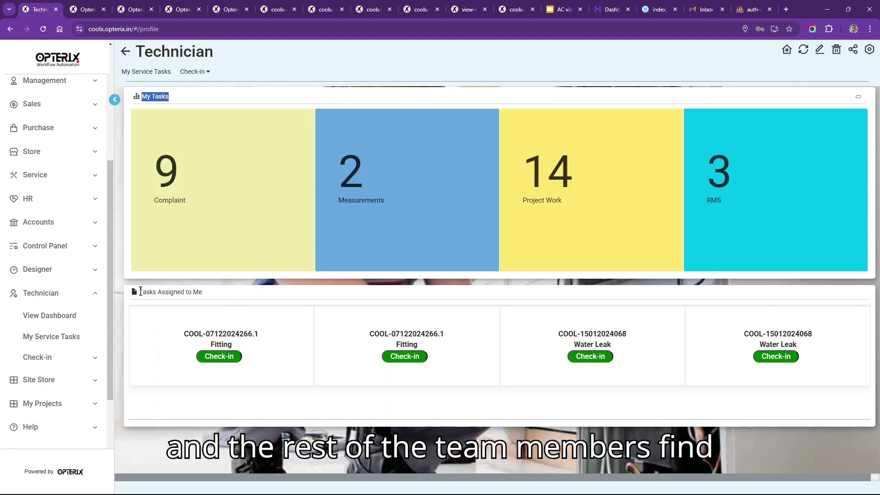
{"action": "left_click_drag", "start_coordinate": [140, 291], "coordinate": [223, 299]}
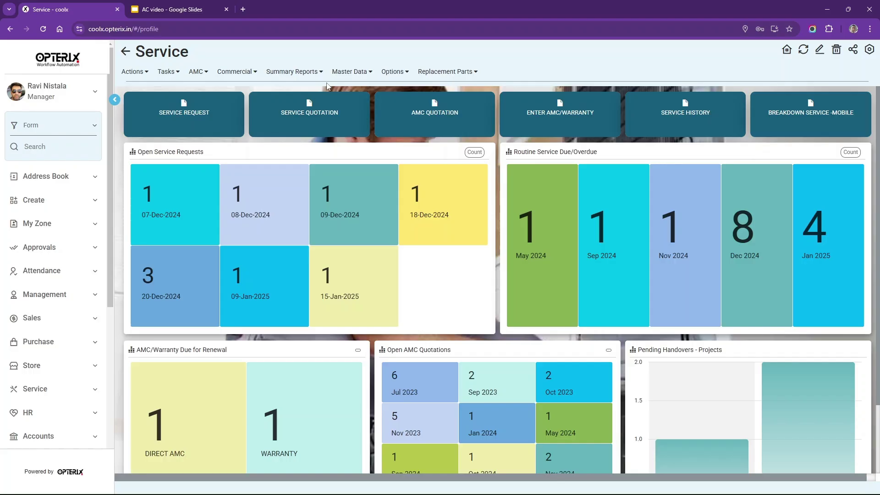
- Open the Technician Performance report from Summary Reports
{"action": "left_click", "coordinate": [291, 71]}
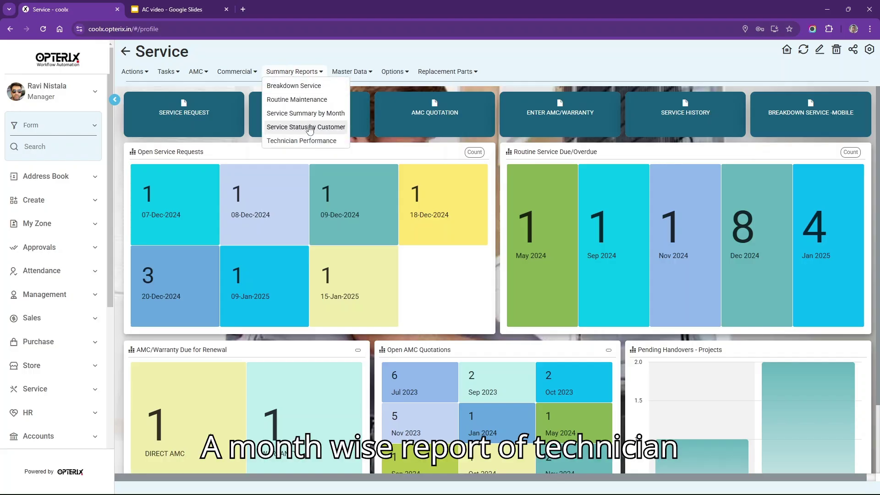
{"action": "left_click", "coordinate": [313, 143]}
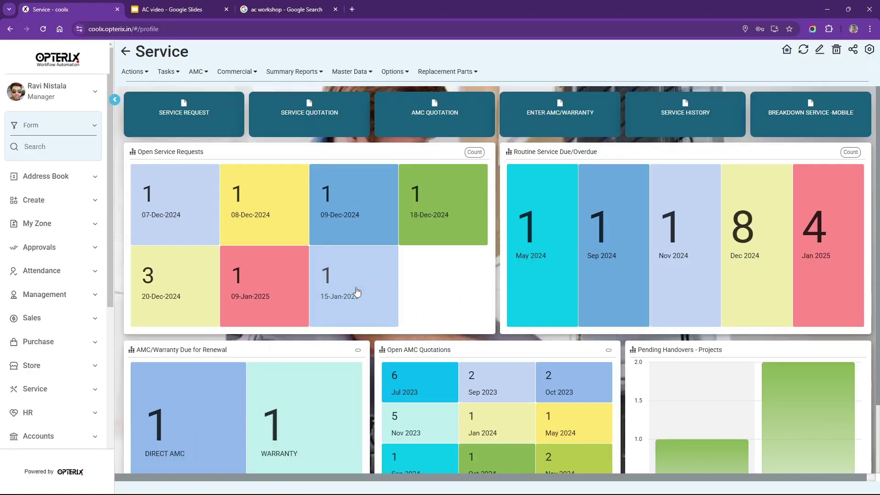
- Record compressor MAT0170 as a received part on the Water Leak ticket, remarking 'Compressor needs to be recoiled.'
{"action": "left_click", "coordinate": [357, 292]}
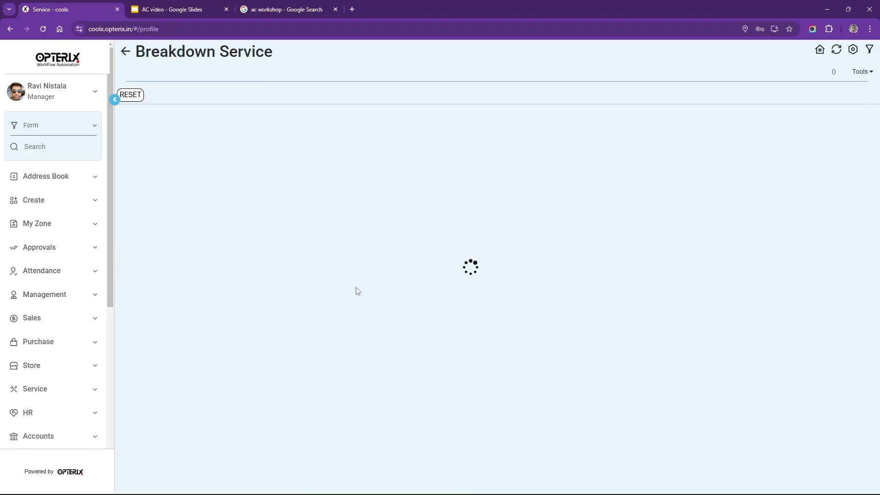
{"action": "left_click", "coordinate": [414, 142]}
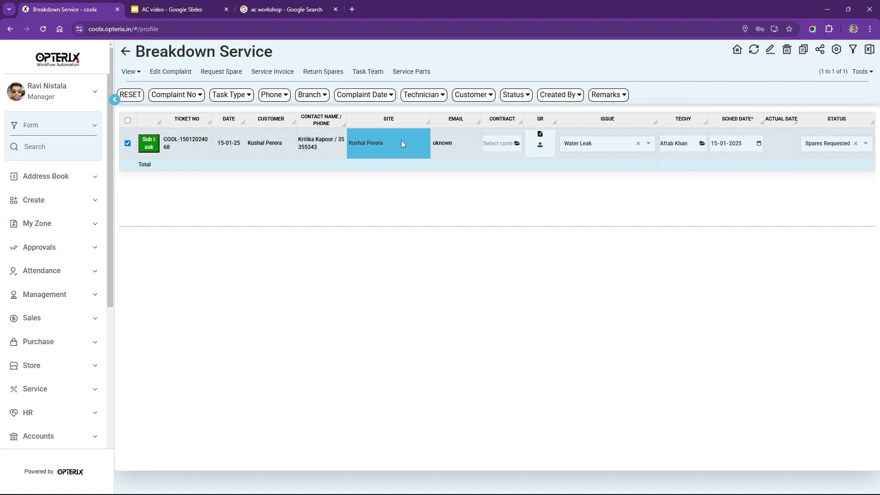
{"action": "left_click", "coordinate": [410, 77]}
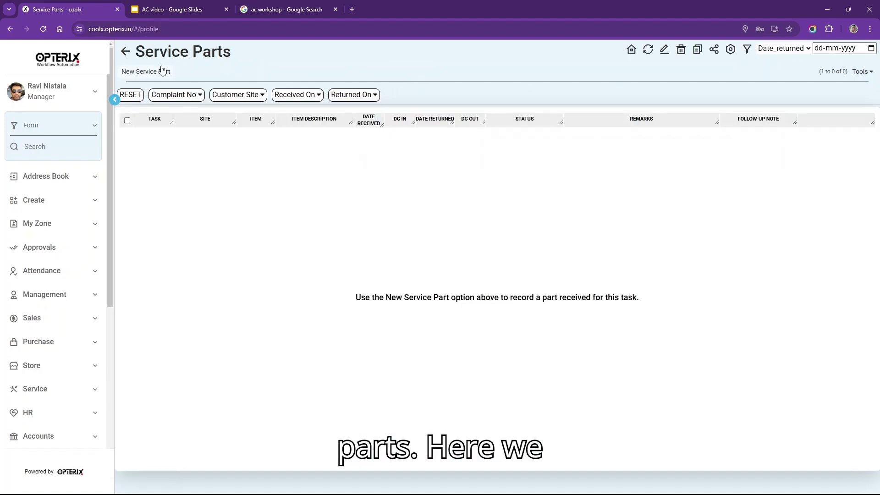
{"action": "left_click", "coordinate": [146, 72]}
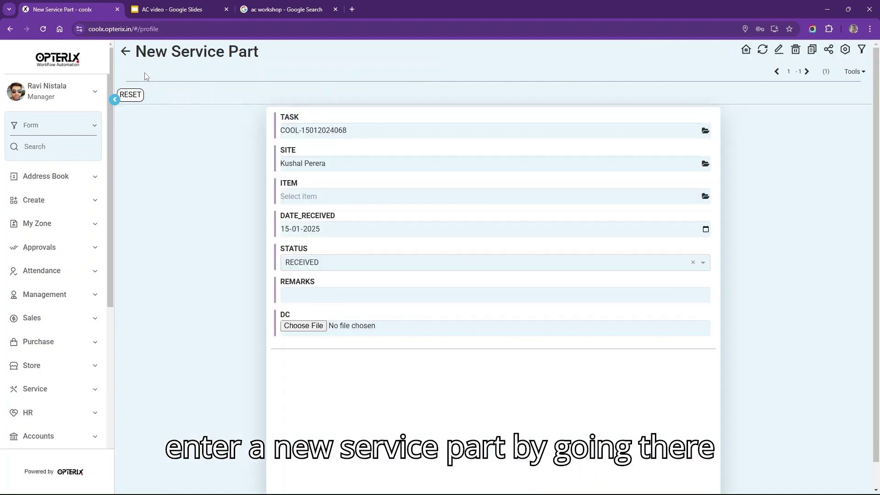
{"action": "left_click", "coordinate": [341, 195]}
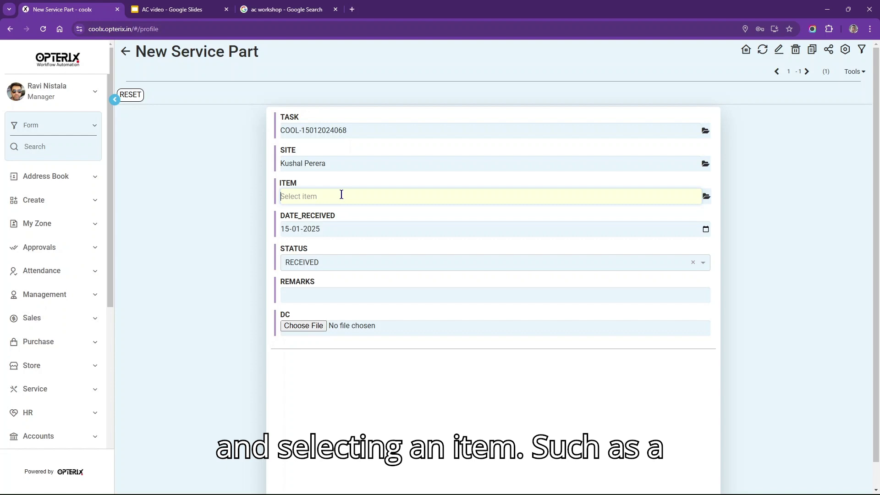
{"action": "type", "text": "compr"}
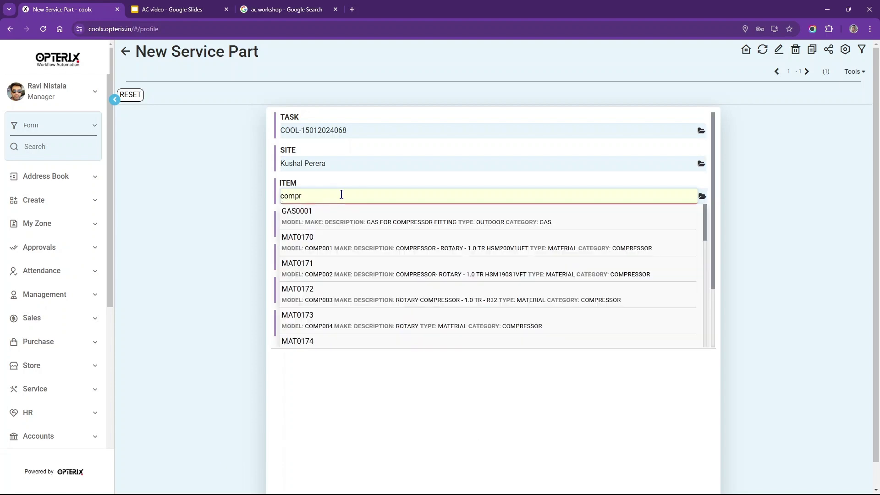
{"action": "left_click", "coordinate": [355, 250]}
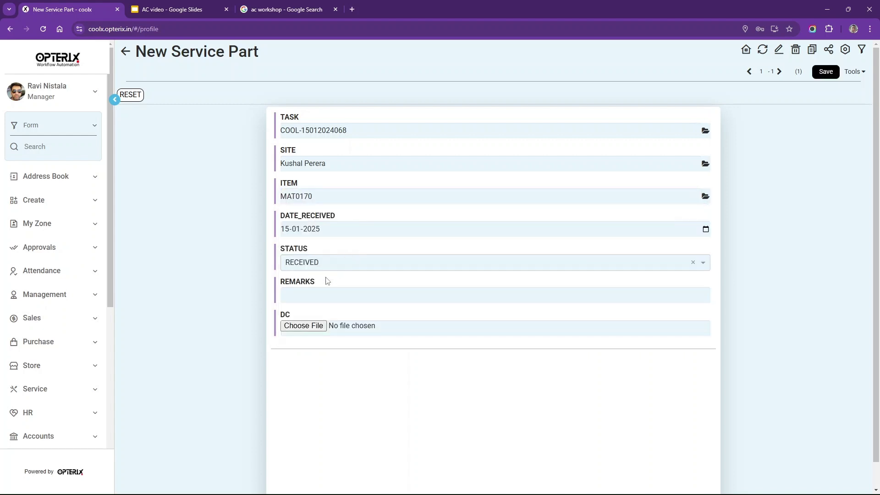
{"action": "left_click", "coordinate": [313, 296]}
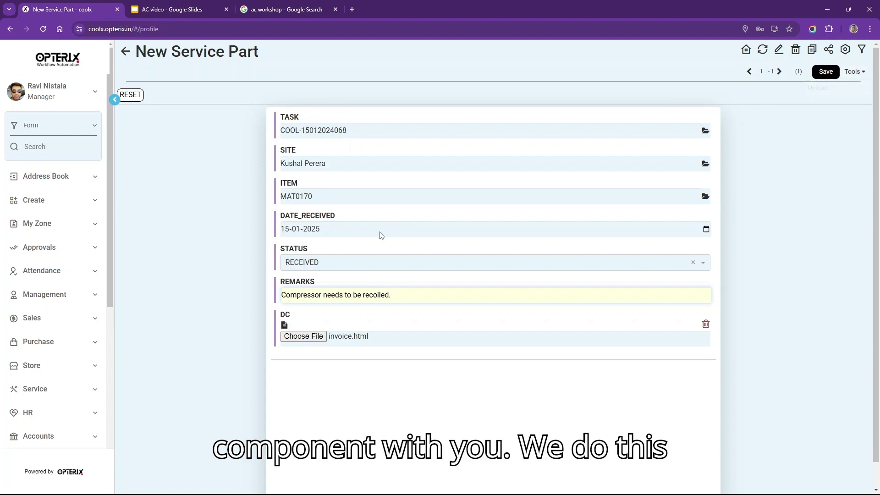
{"action": "left_click", "coordinate": [825, 72]}
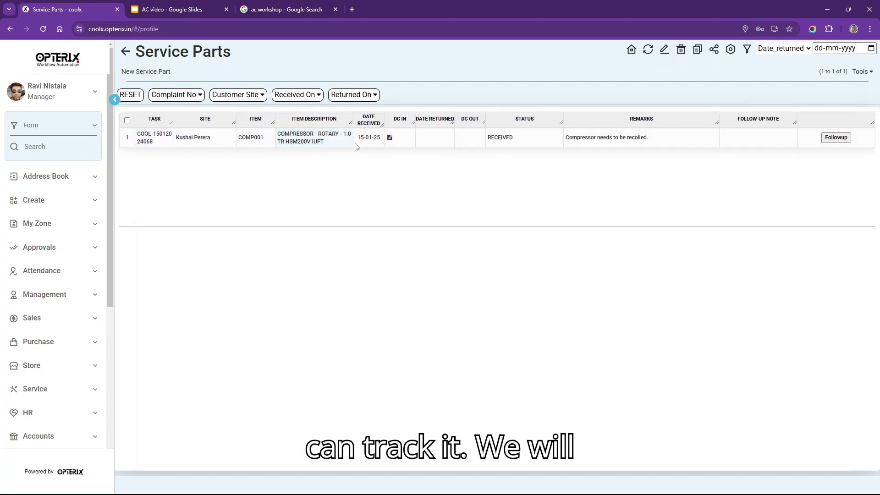
- Set the compressor's Date Returned to 15-01-2025, save, and open a follow-up
{"action": "left_click", "coordinate": [440, 138]}
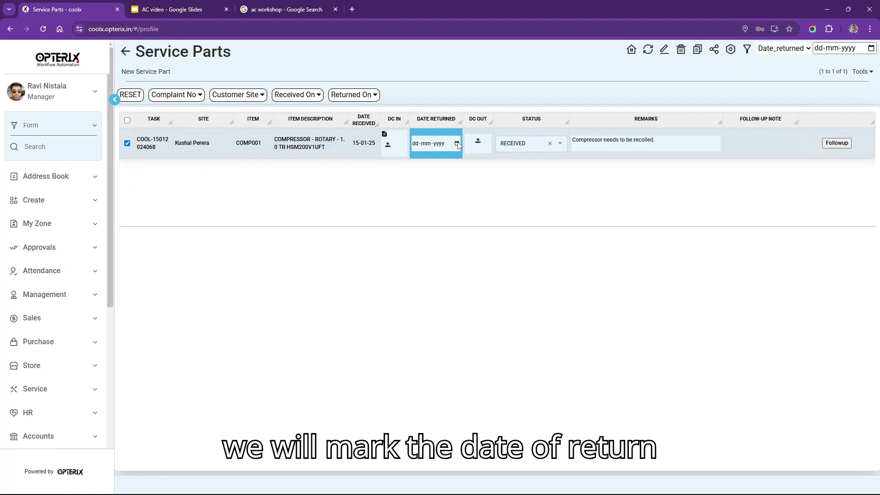
{"action": "left_click", "coordinate": [458, 144]}
{"action": "left_click", "coordinate": [461, 217]}
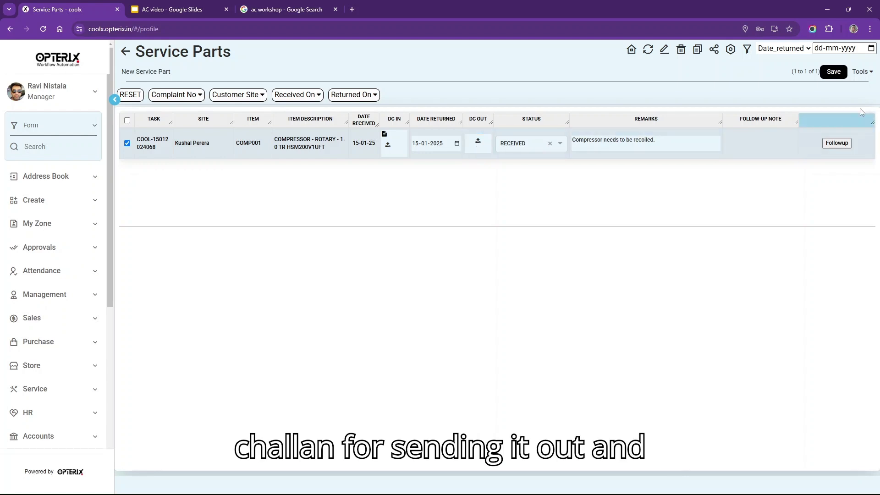
{"action": "left_click", "coordinate": [834, 72]}
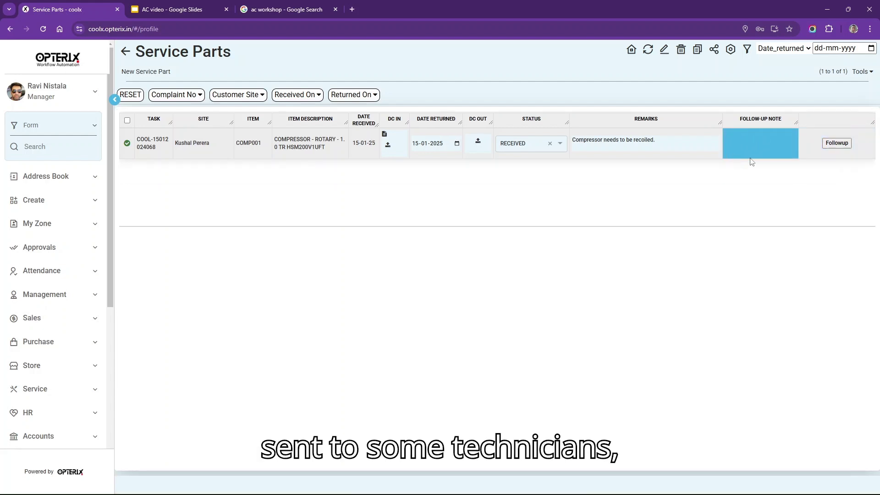
{"action": "left_click", "coordinate": [829, 146]}
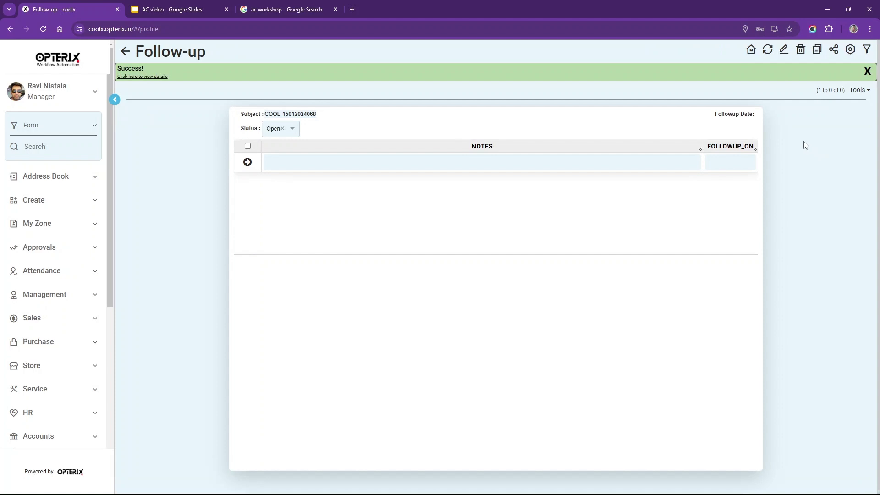
- Paste the outside-repair note into the follow-up, set its date to 16-01-2025, and save
{"action": "left_click", "coordinate": [498, 167]}
{"action": "left_click", "coordinate": [499, 166]}
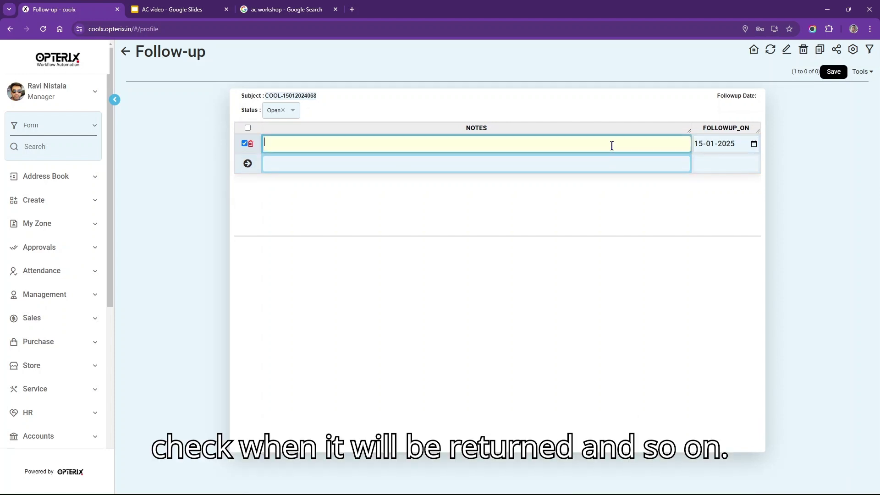
{"action": "type", "text": "Send to Sandeep electrical for repair work.  Reference no 890334"}
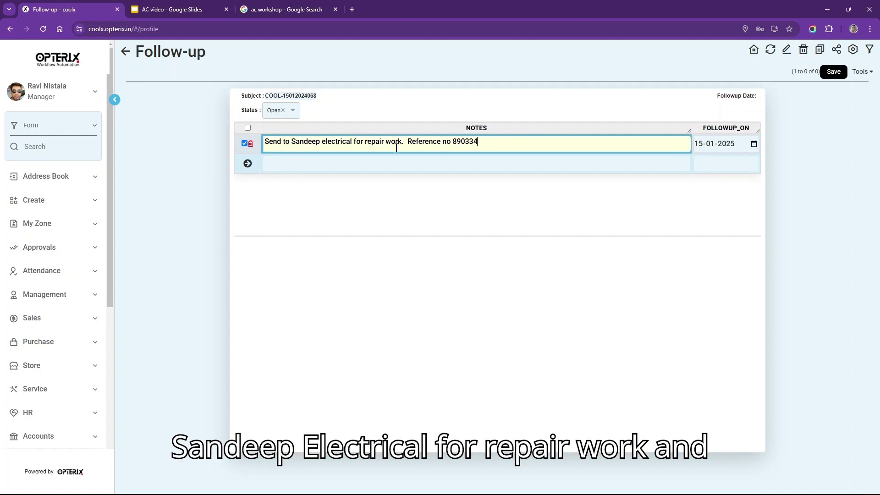
{"action": "left_click", "coordinate": [704, 146]}
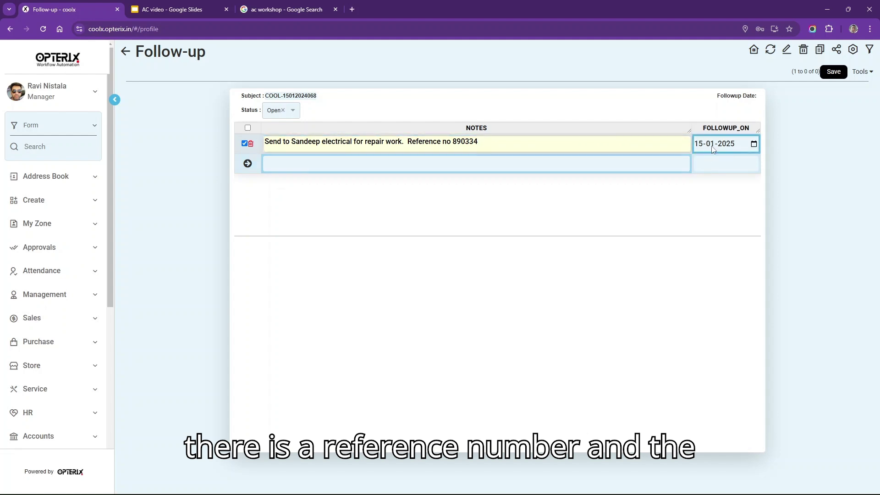
{"action": "left_click", "coordinate": [701, 146]}
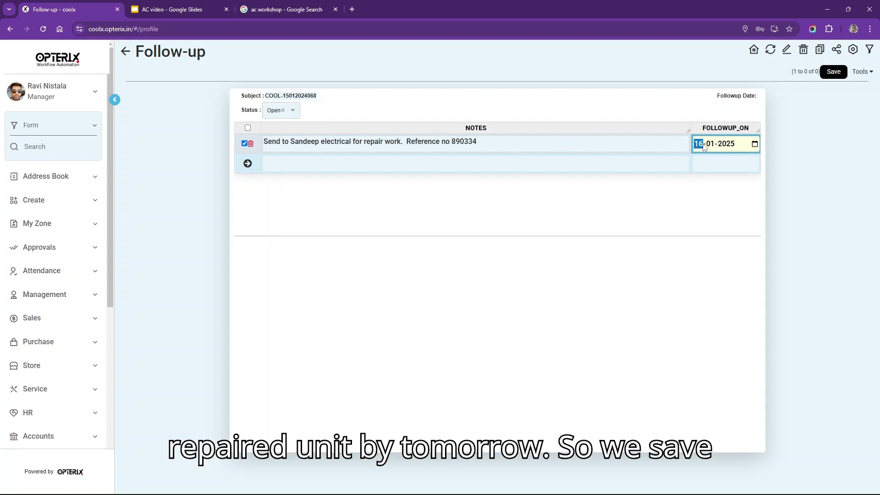
{"action": "left_click", "coordinate": [833, 73]}
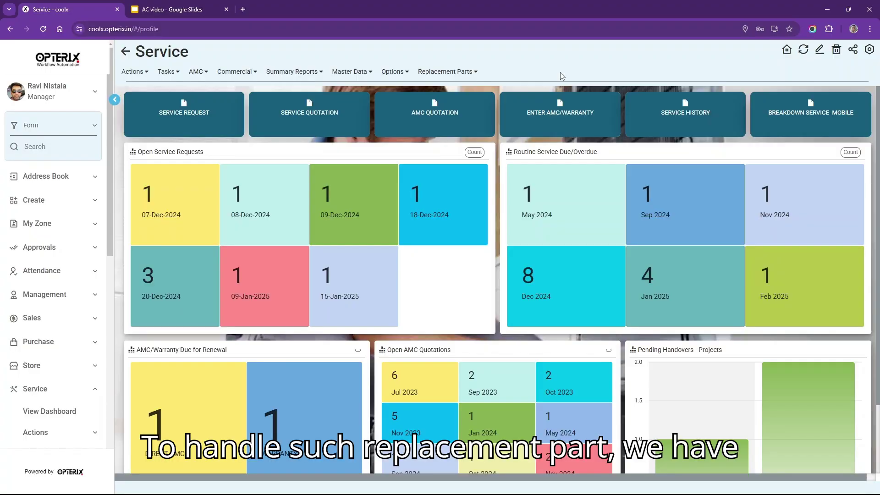
{"action": "left_click", "coordinate": [448, 72]}
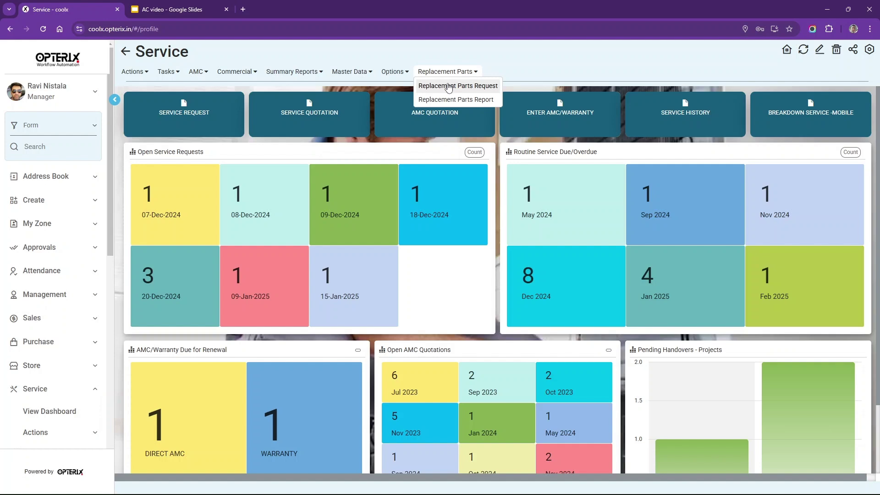
{"action": "left_click", "coordinate": [448, 87]}
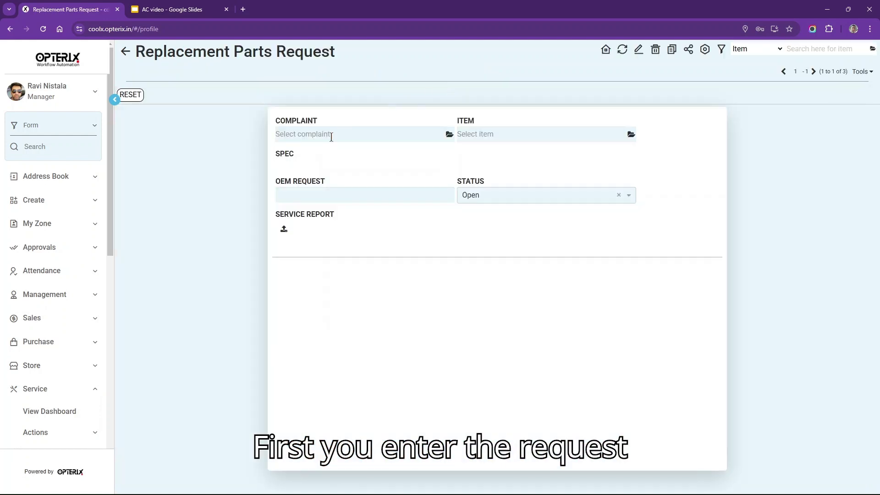
{"action": "left_click", "coordinate": [449, 135]}
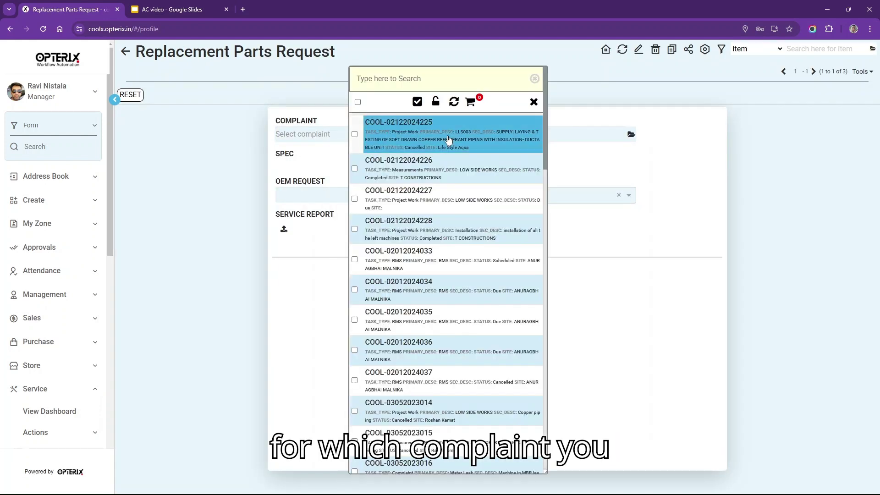
{"action": "left_click", "coordinate": [411, 201]}
{"action": "left_click", "coordinate": [547, 134]}
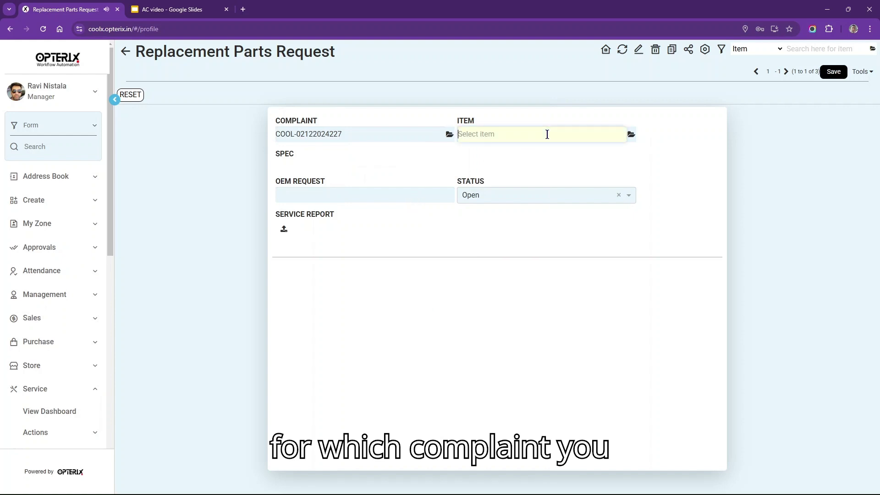
{"action": "type", "text": "comp"}
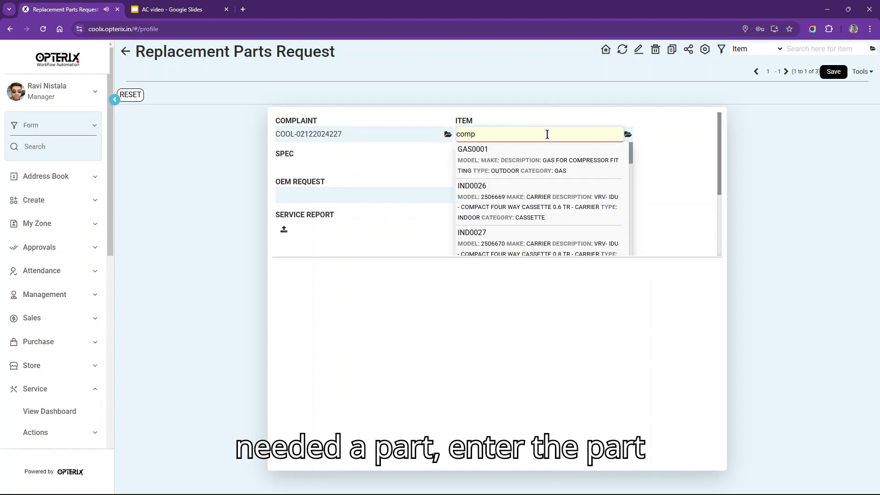
{"action": "left_click", "coordinate": [516, 212]}
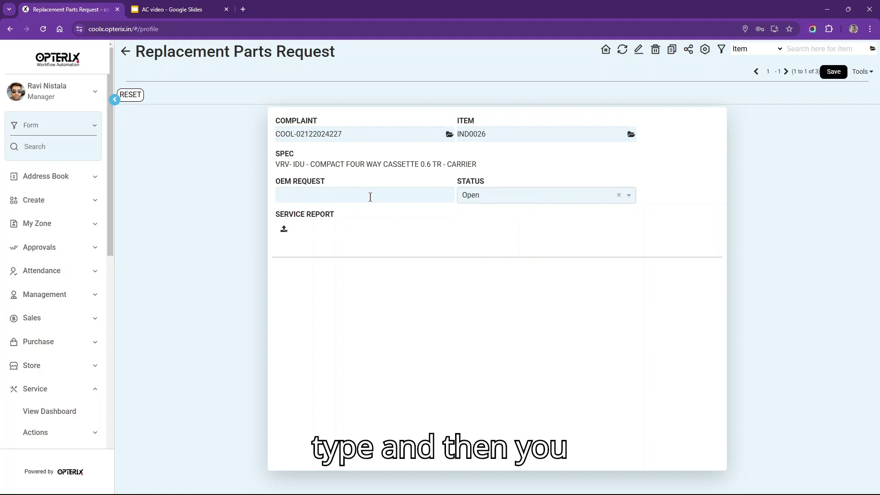
- Enter the OEM request reference, save the request, and return to the Service dashboard
{"action": "left_click", "coordinate": [369, 197]}
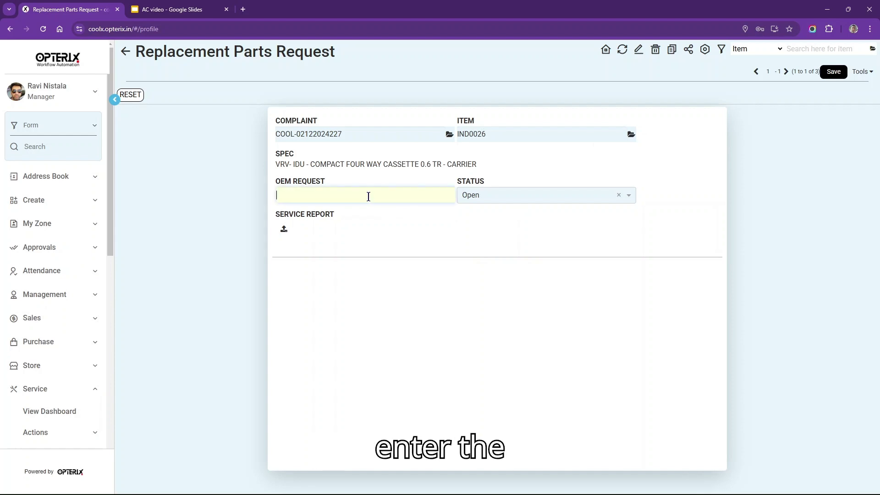
{"action": "type", "text": "REF"}
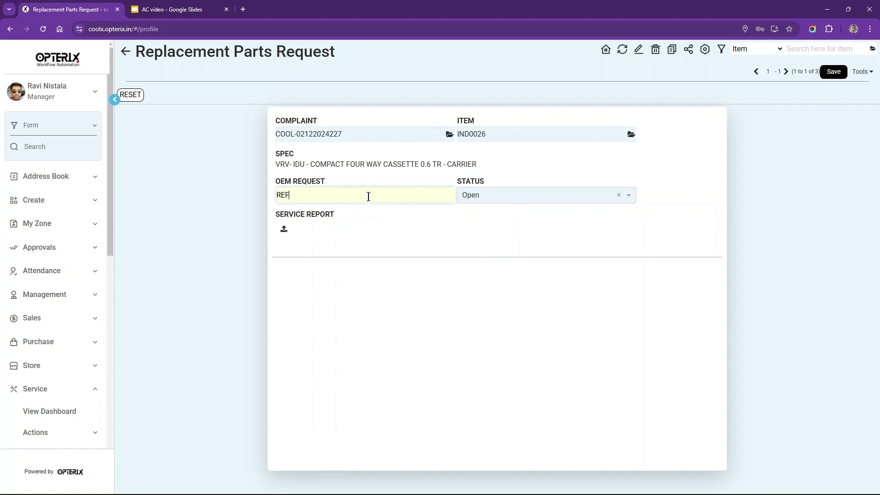
{"action": "type", "text": " 454545"}
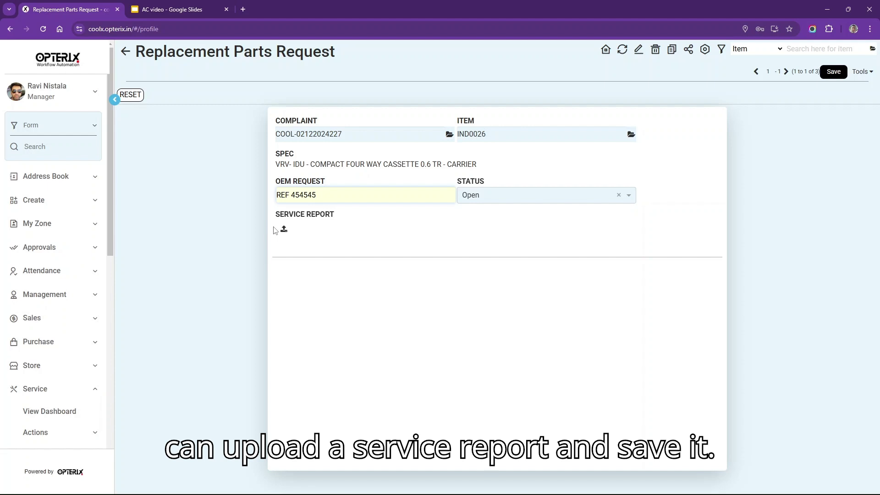
{"action": "left_click", "coordinate": [834, 71]}
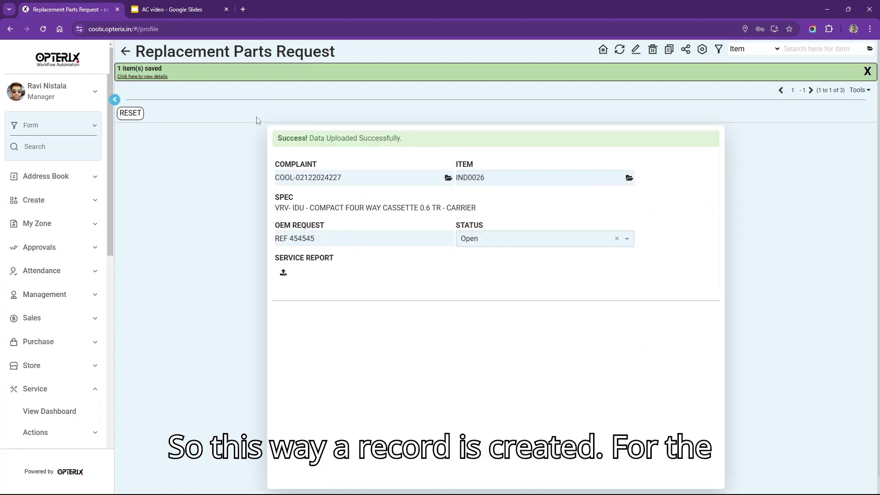
{"action": "left_click", "coordinate": [127, 53]}
{"action": "left_click", "coordinate": [446, 72]}
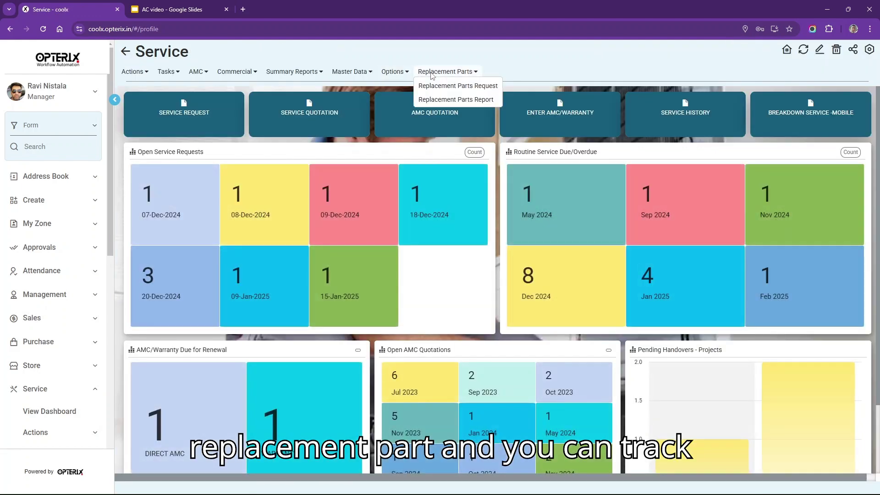
{"action": "left_click", "coordinate": [455, 100]}
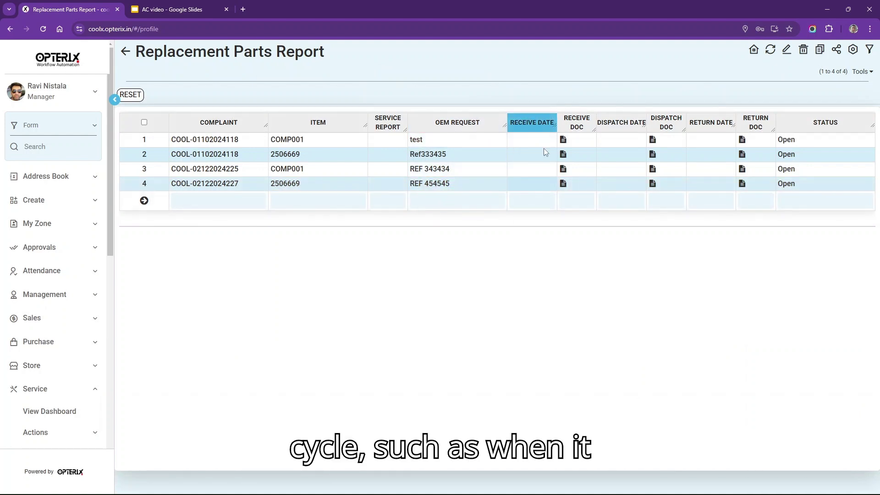
{"action": "left_click", "coordinate": [549, 197]}
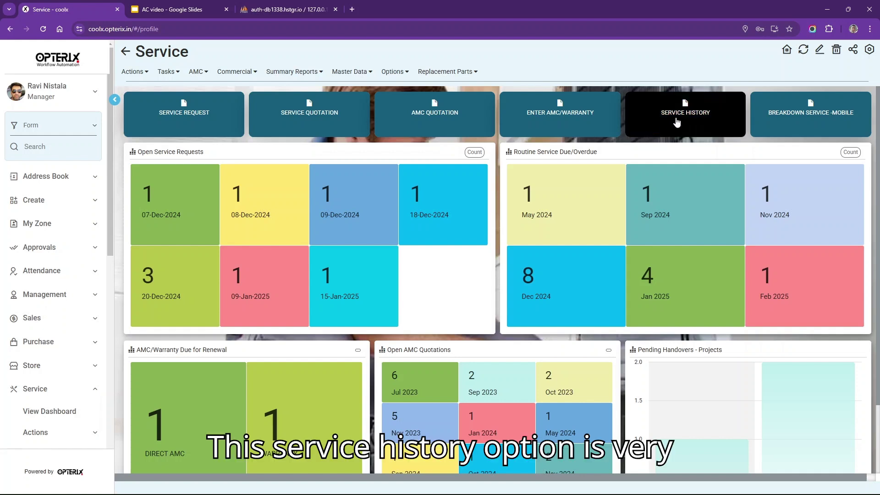
- Filter Service History by the customer's name and show their 21 service jobs
{"action": "left_click", "coordinate": [677, 122]}
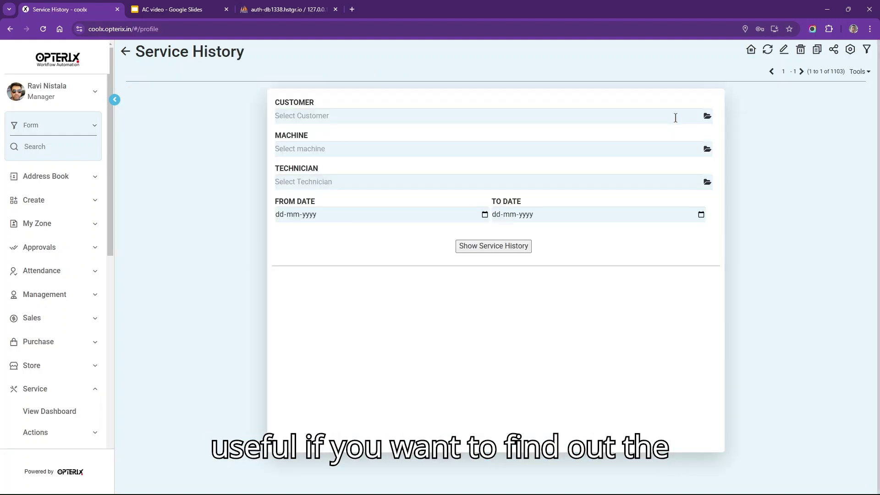
{"action": "left_click", "coordinate": [675, 118]}
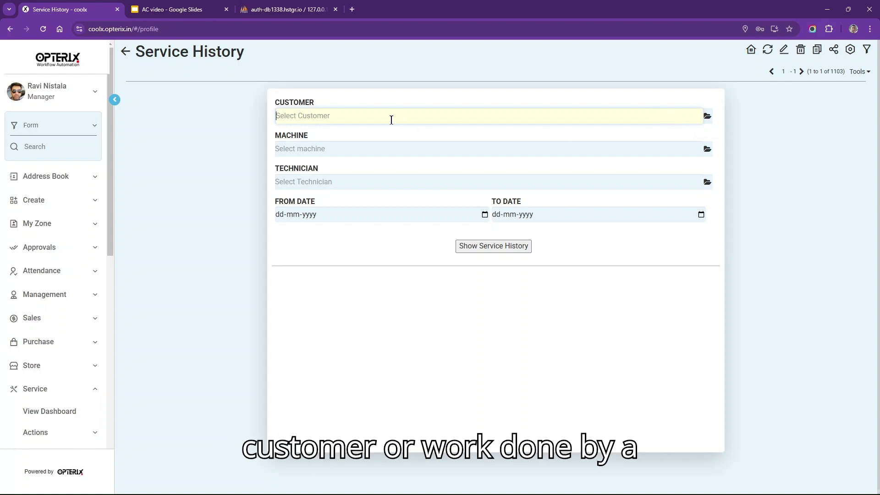
{"action": "left_click", "coordinate": [322, 179]}
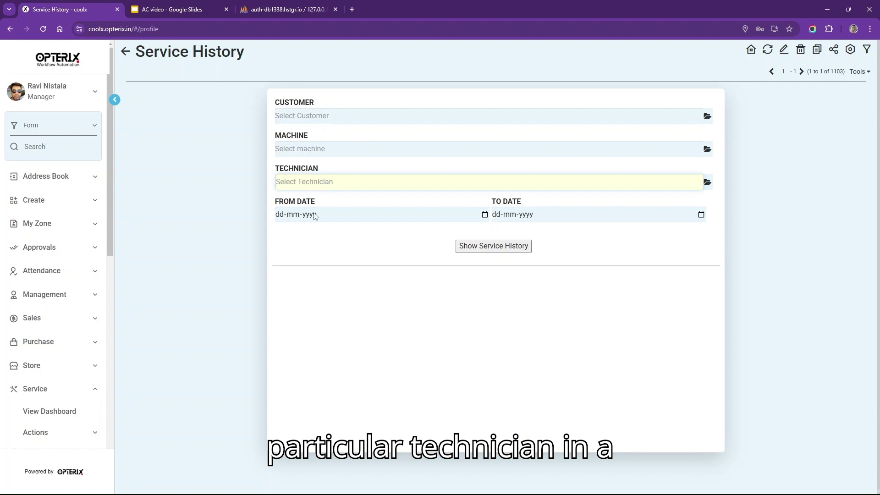
{"action": "left_click", "coordinate": [340, 116]}
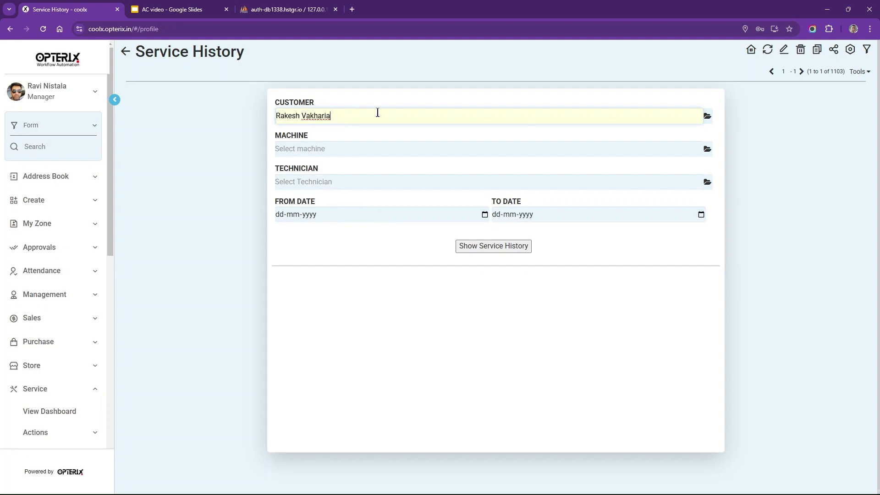
{"action": "left_click", "coordinate": [351, 140]}
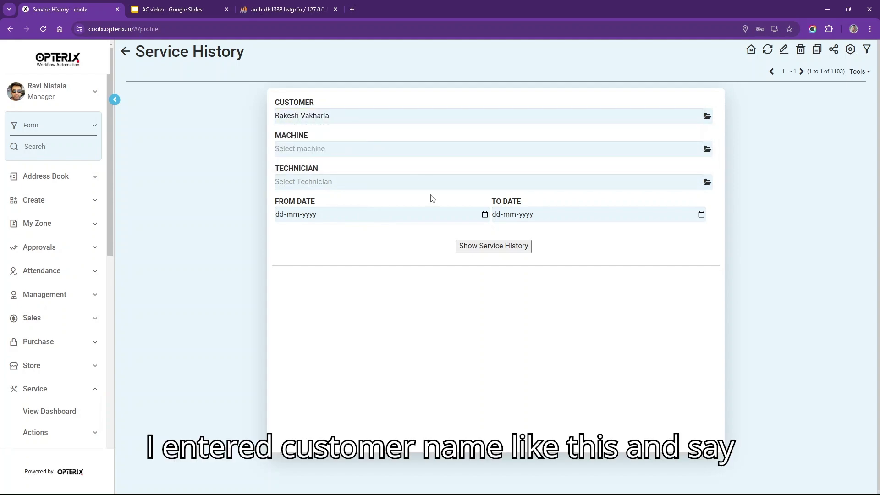
{"action": "left_click", "coordinate": [473, 251]}
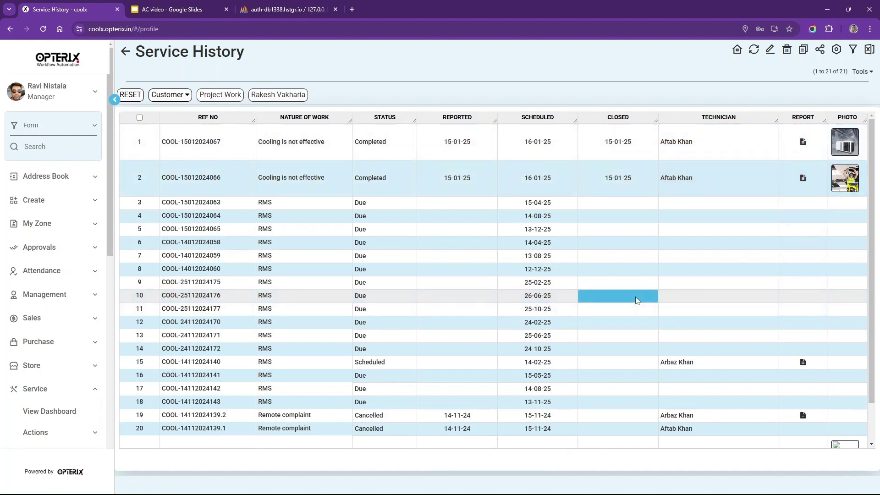
- Clear the customer filter and choose the technician to filter by instead
{"action": "left_click", "coordinate": [132, 55]}
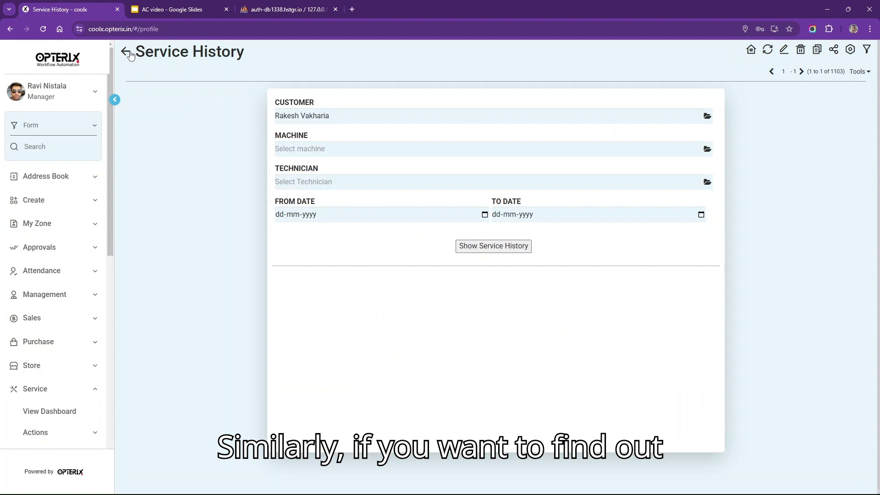
{"action": "left_click_drag", "start_coordinate": [358, 115], "coordinate": [174, 116]}
{"action": "key", "text": "BackSpace"}
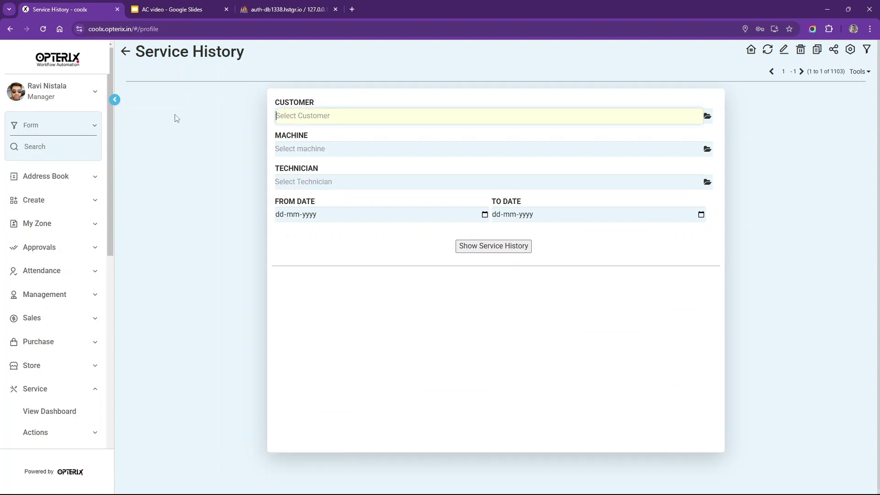
{"action": "left_click", "coordinate": [332, 184]}
{"action": "type", "text": "afta"}
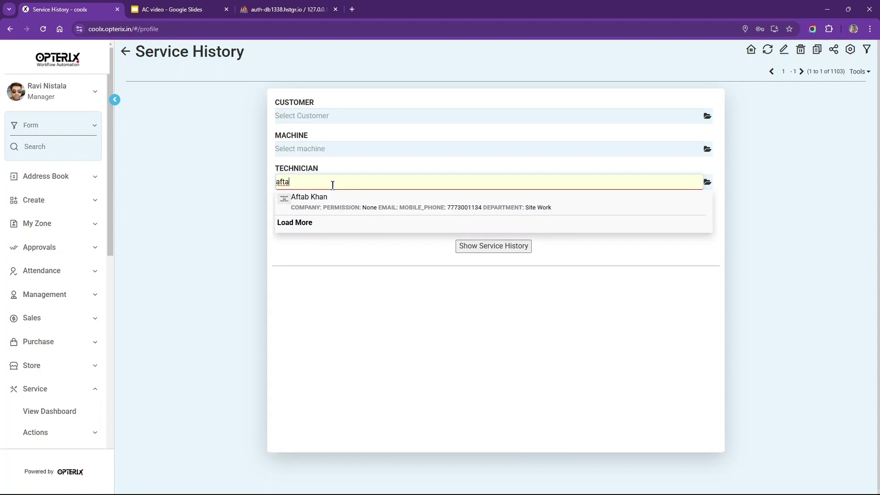
{"action": "left_click", "coordinate": [337, 197]}
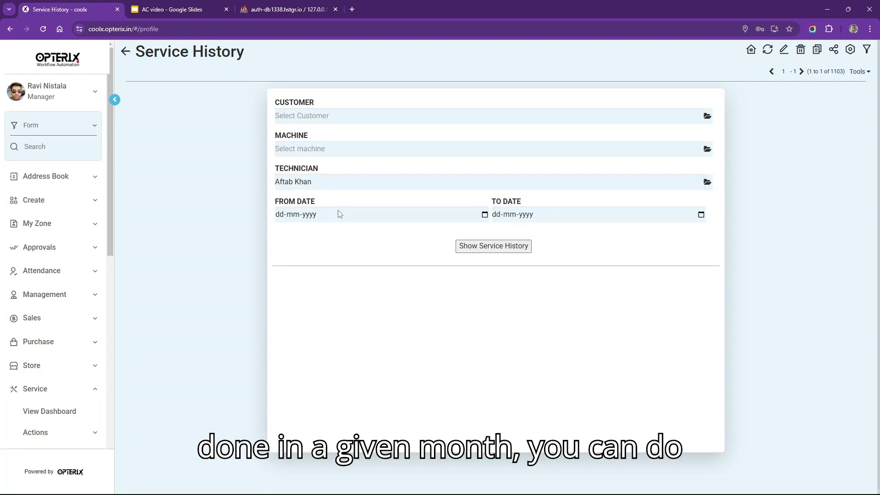
- Set the date range 01-01-2025 to 31-01-2025 and show the technician's January jobs
{"action": "left_click", "coordinate": [485, 215]}
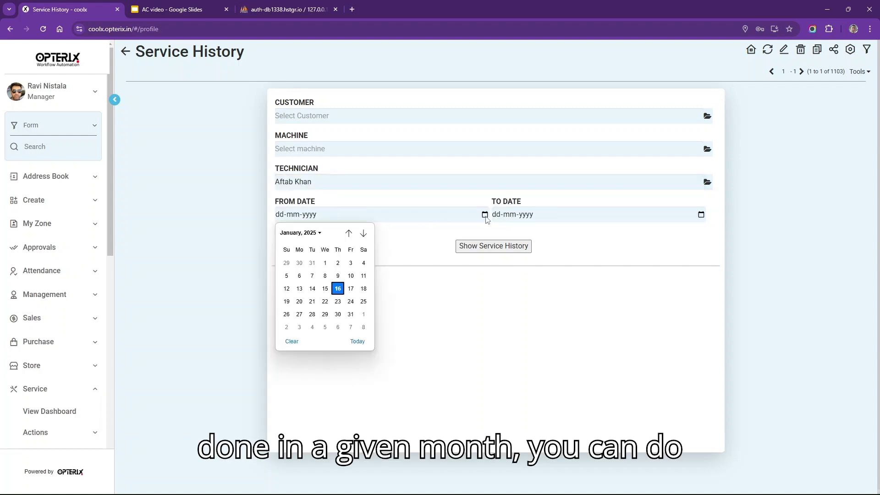
{"action": "left_click", "coordinate": [327, 265]}
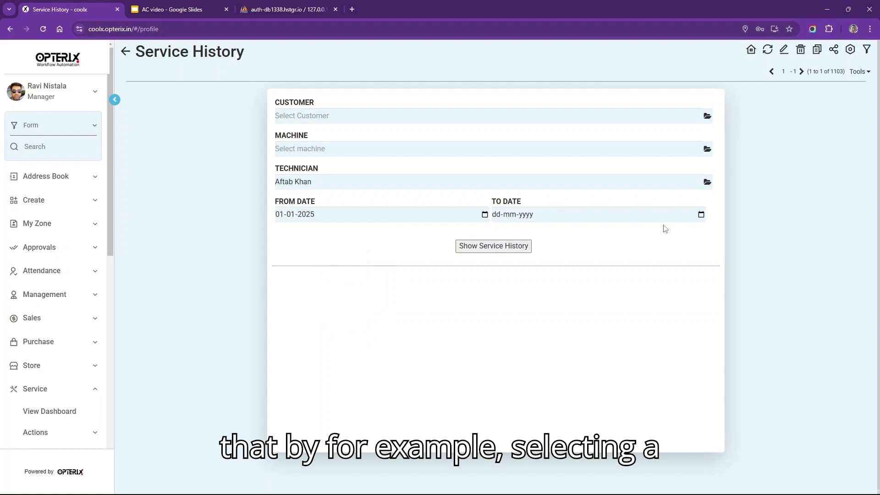
{"action": "left_click", "coordinate": [702, 216]}
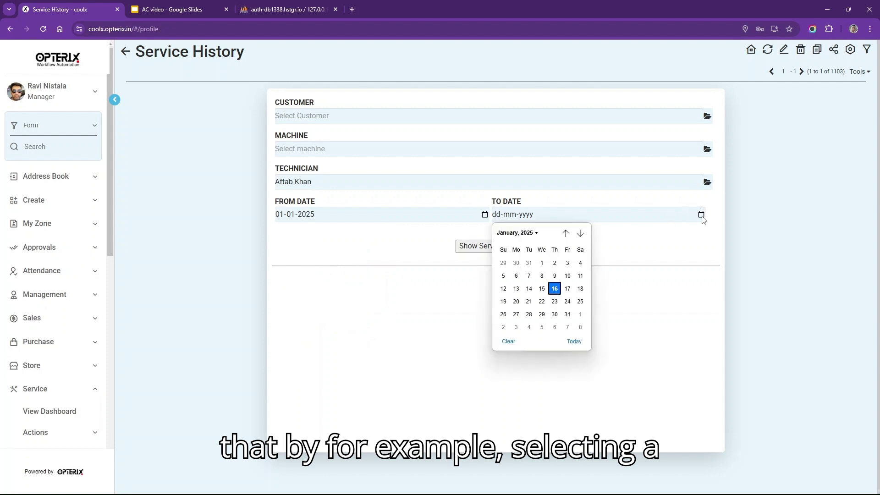
{"action": "left_click", "coordinate": [568, 314]}
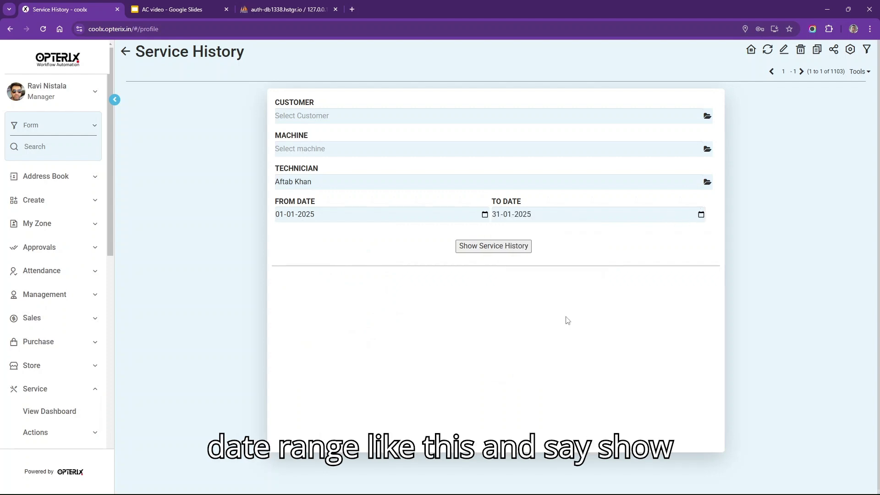
{"action": "left_click", "coordinate": [490, 248]}
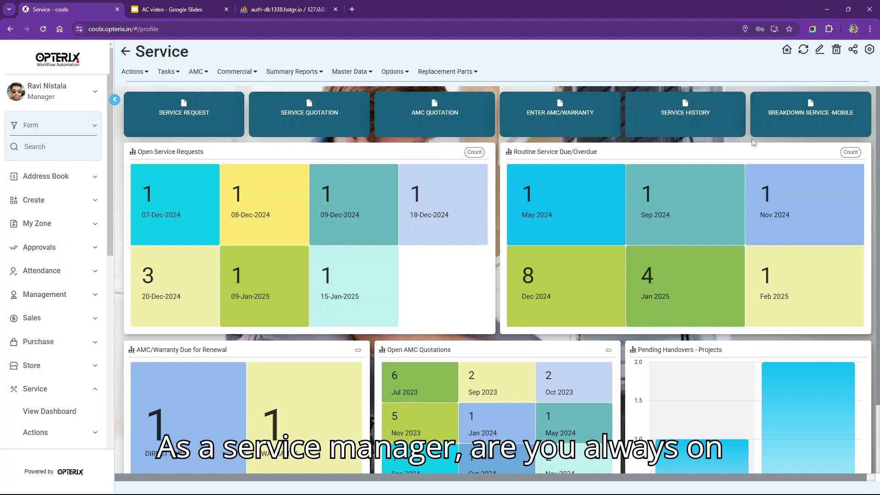
- Open row 7 of the Break Down Calls list, raise its visit hour by one, and save
{"action": "left_click", "coordinate": [784, 127]}
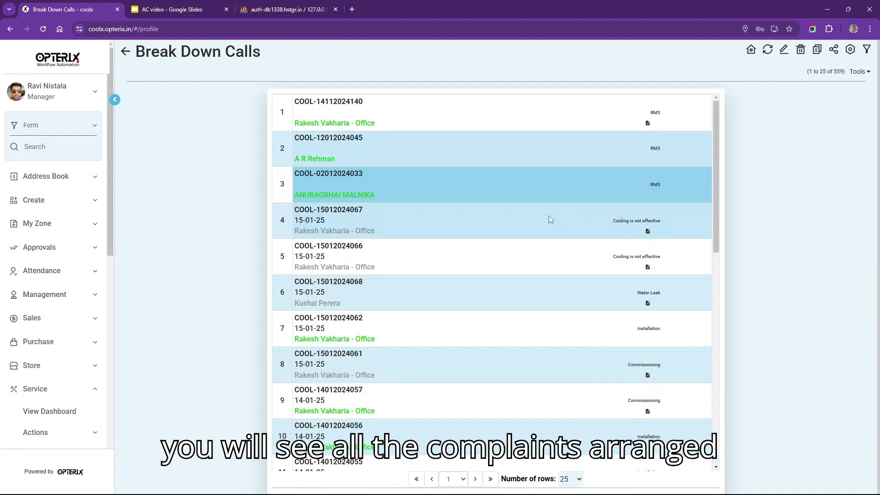
{"action": "left_click", "coordinate": [488, 317]}
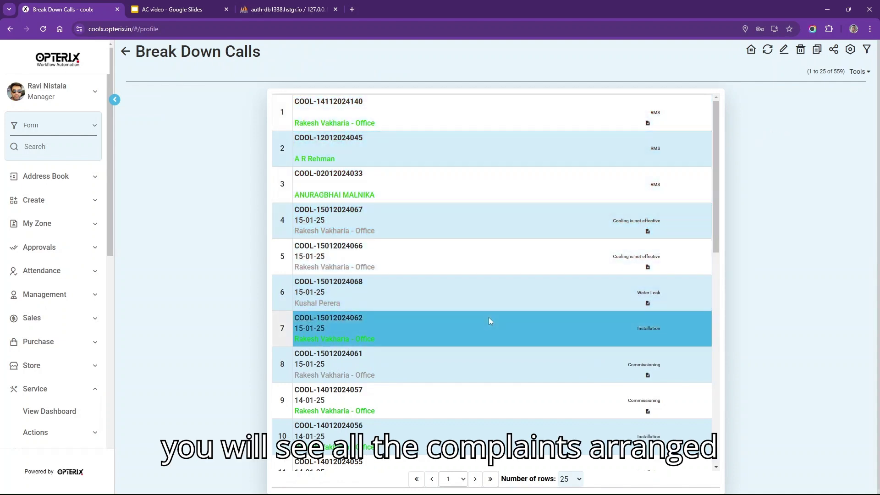
{"action": "left_click", "coordinate": [462, 330]}
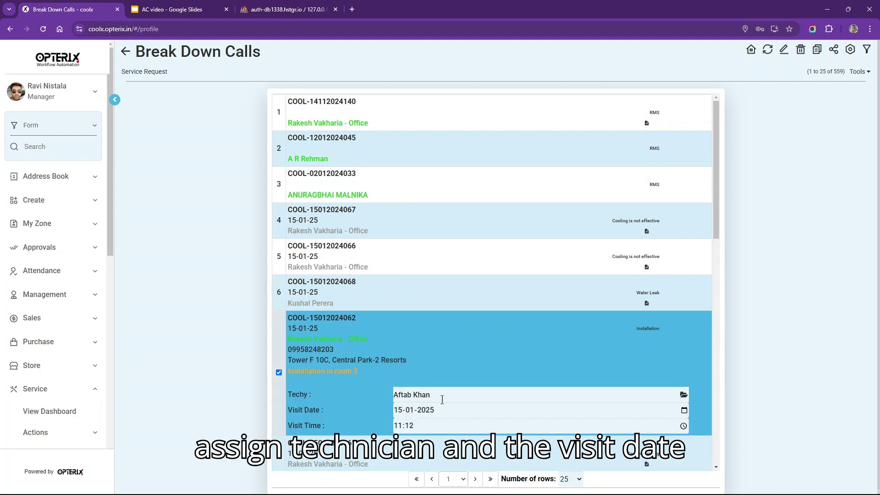
{"action": "left_click", "coordinate": [443, 415]}
{"action": "left_click", "coordinate": [439, 428]}
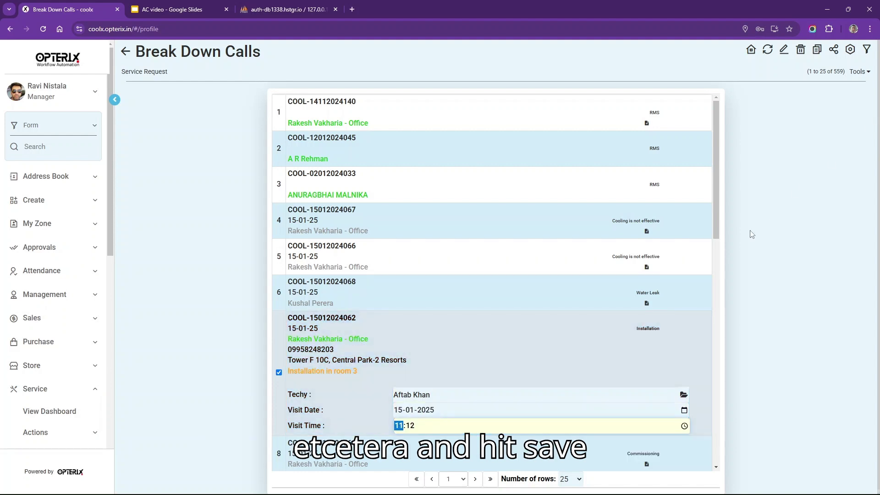
{"action": "key", "text": "Up"}
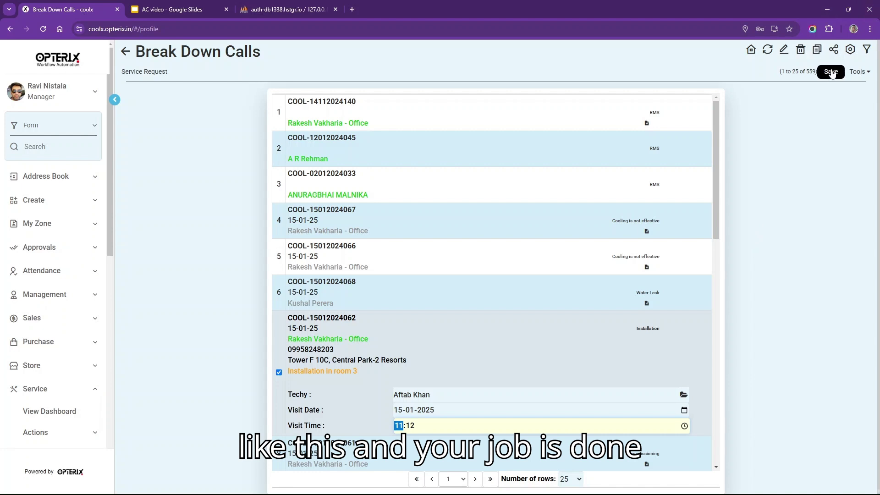
{"action": "left_click", "coordinate": [831, 71]}
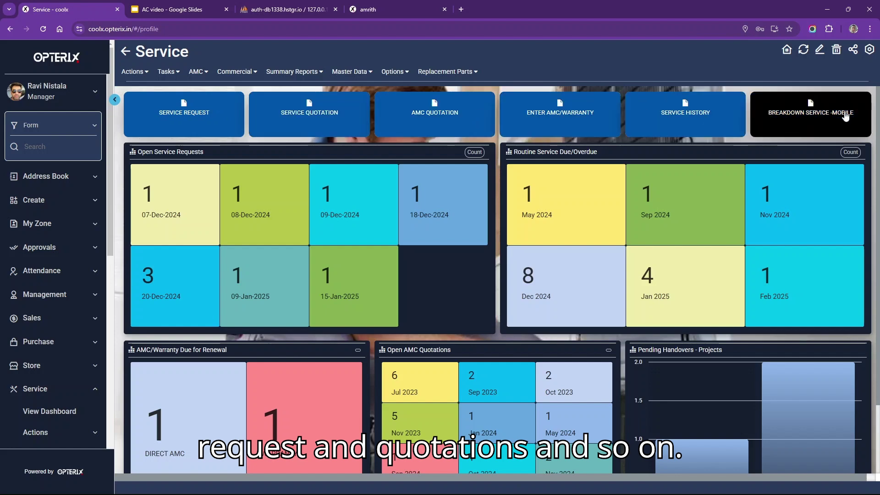
- Highlight the Open Service Requests and Routine Service Due/Overdue panels, then show the Tasks menu
{"action": "left_click_drag", "start_coordinate": [211, 152], "coordinate": [133, 159]}
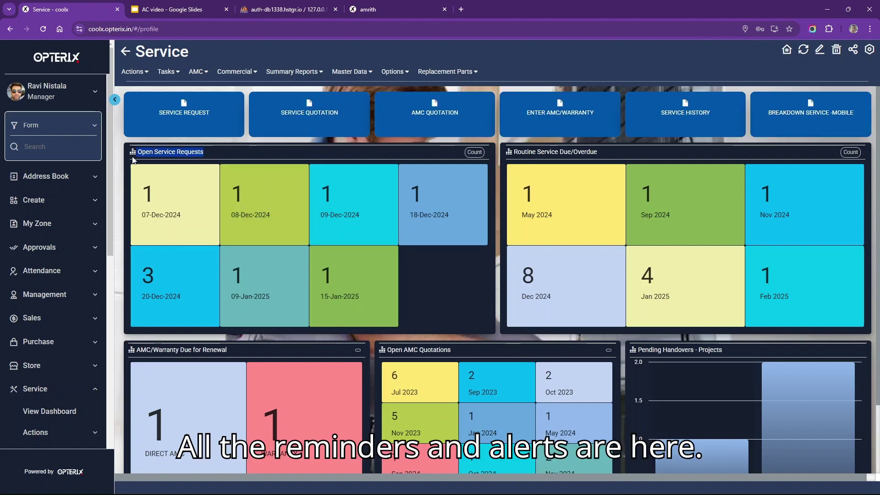
{"action": "left_click_drag", "start_coordinate": [603, 153], "coordinate": [513, 160]}
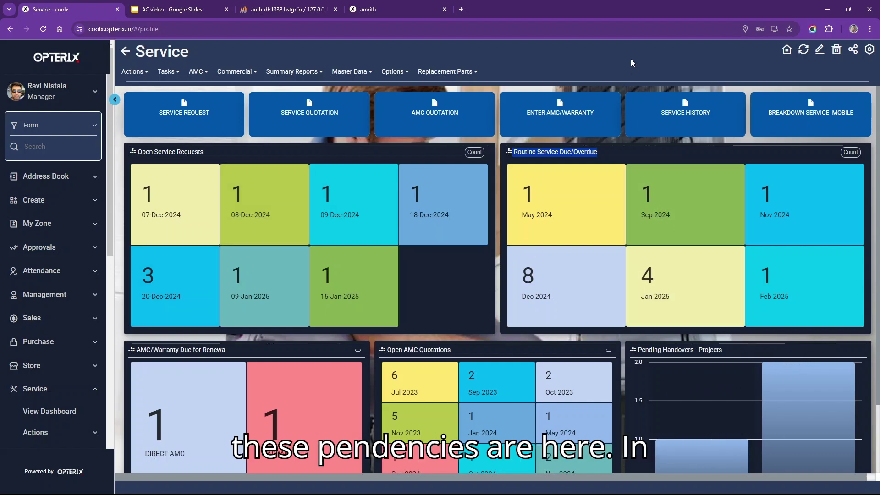
{"action": "left_click", "coordinate": [176, 72]}
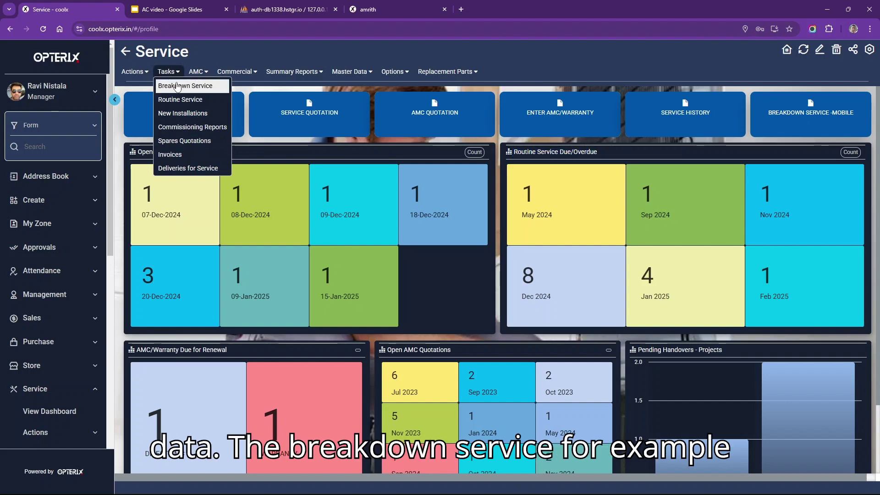
{"action": "left_click", "coordinate": [178, 85]}
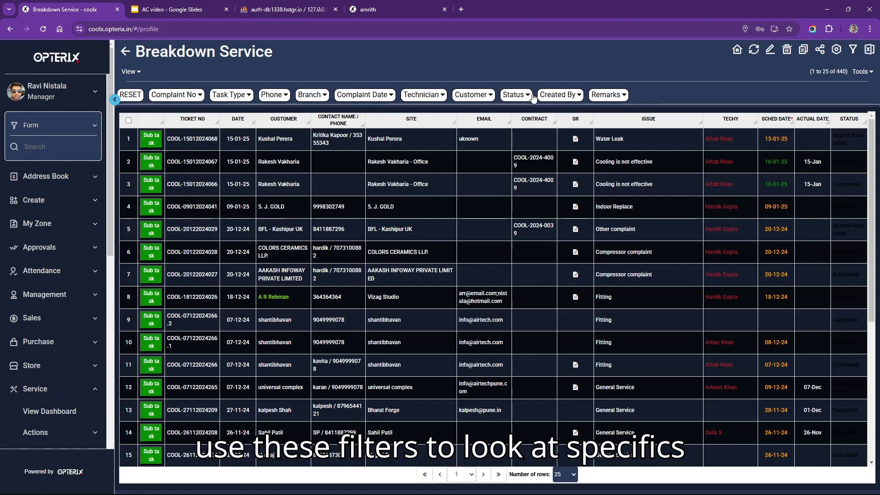
{"action": "left_click", "coordinate": [517, 95]}
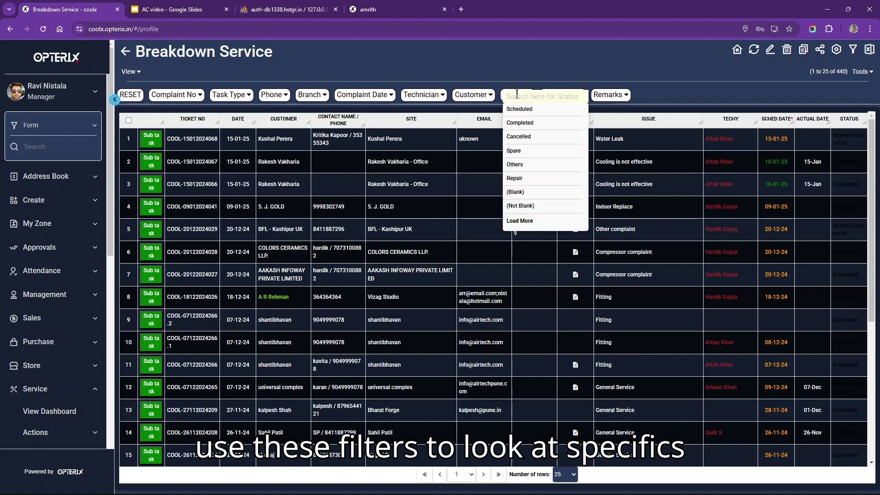
{"action": "left_click", "coordinate": [530, 124]}
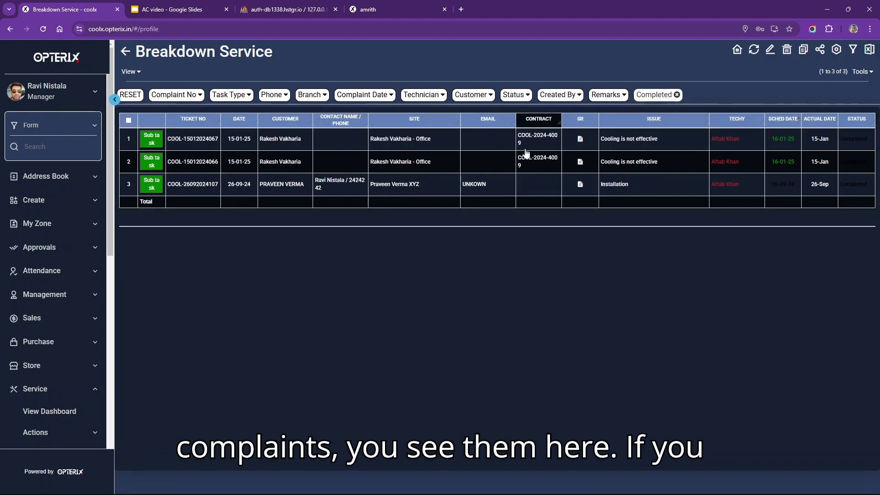
{"action": "left_click", "coordinate": [510, 98]}
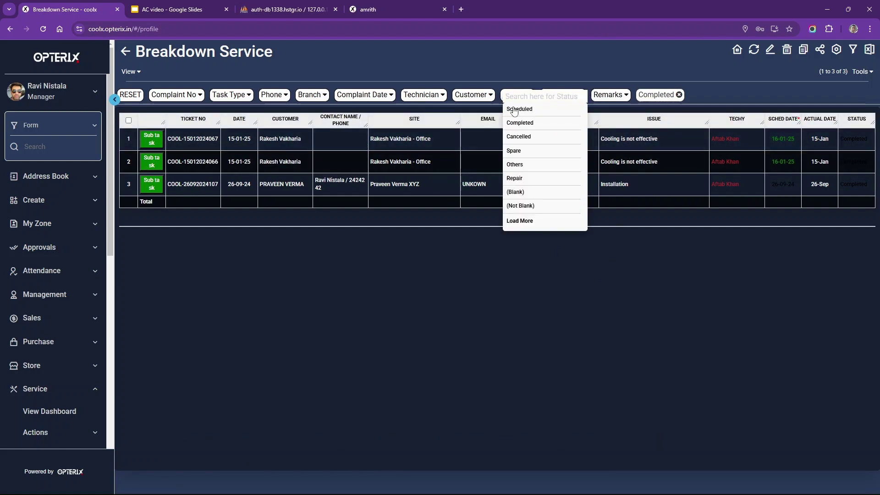
{"action": "left_click", "coordinate": [515, 110]}
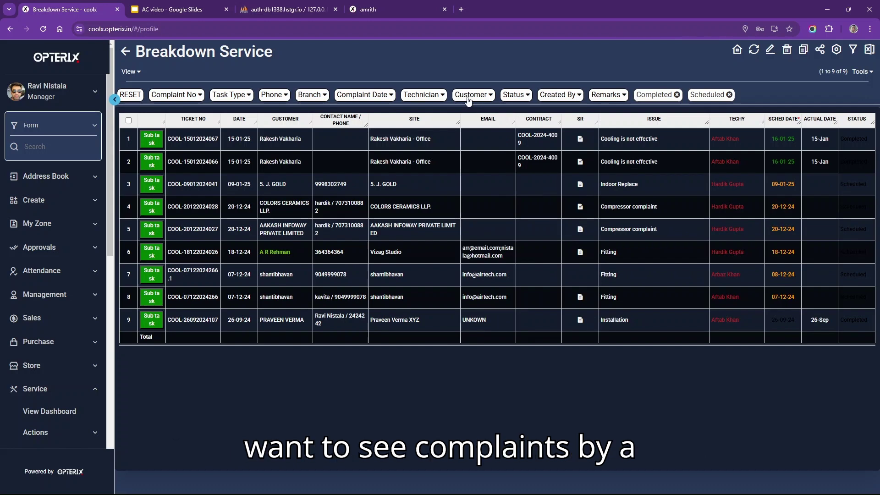
{"action": "left_click", "coordinate": [469, 98]}
{"action": "type", "text": "rehm"}
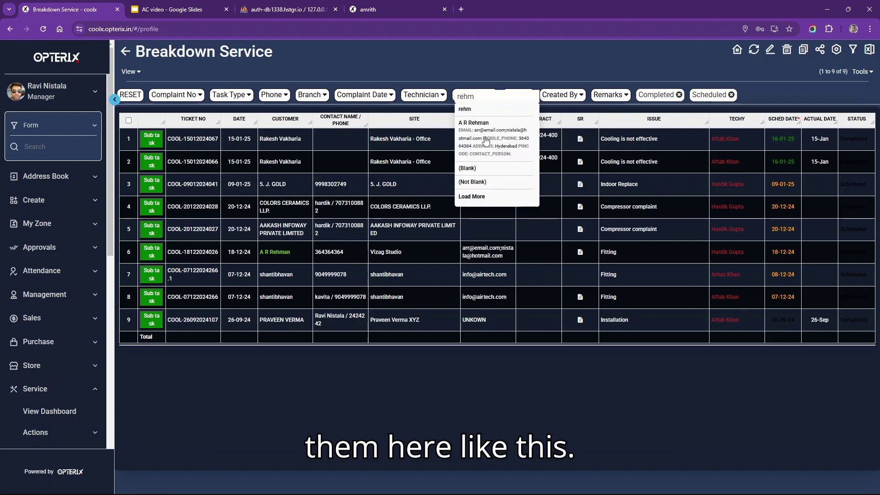
{"action": "left_click", "coordinate": [482, 127]}
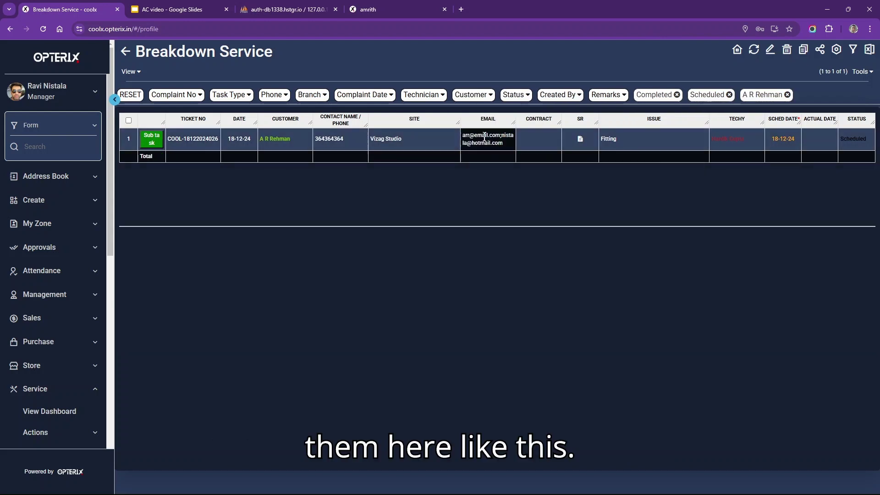
{"action": "left_click", "coordinate": [123, 55]}
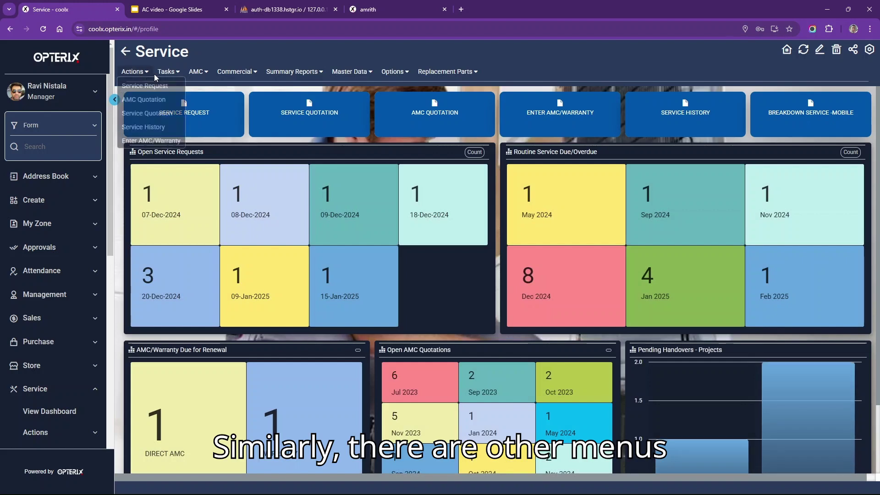
{"action": "mouse_move", "coordinate": [161, 77]}
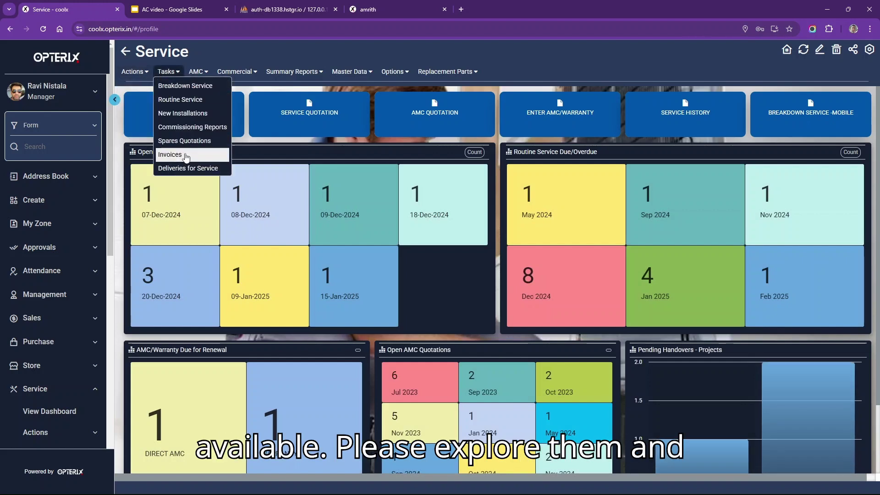
{"action": "mouse_move", "coordinate": [195, 75]}
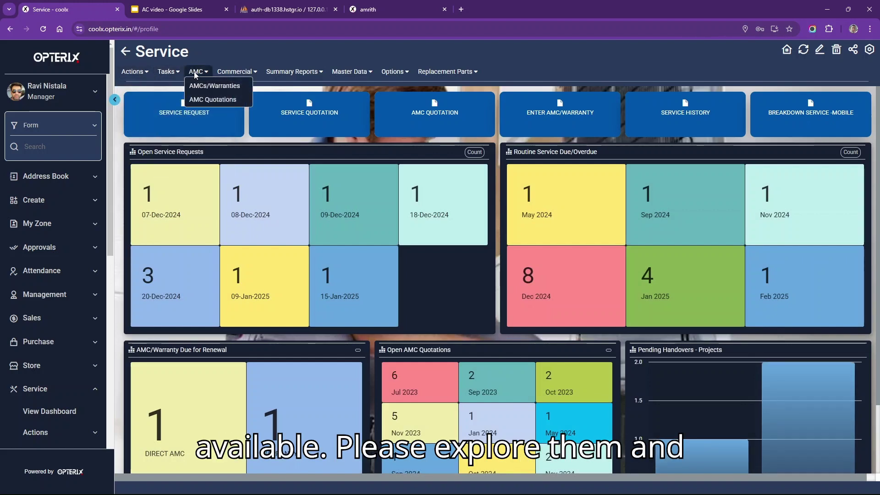
{"action": "left_click", "coordinate": [205, 100]}
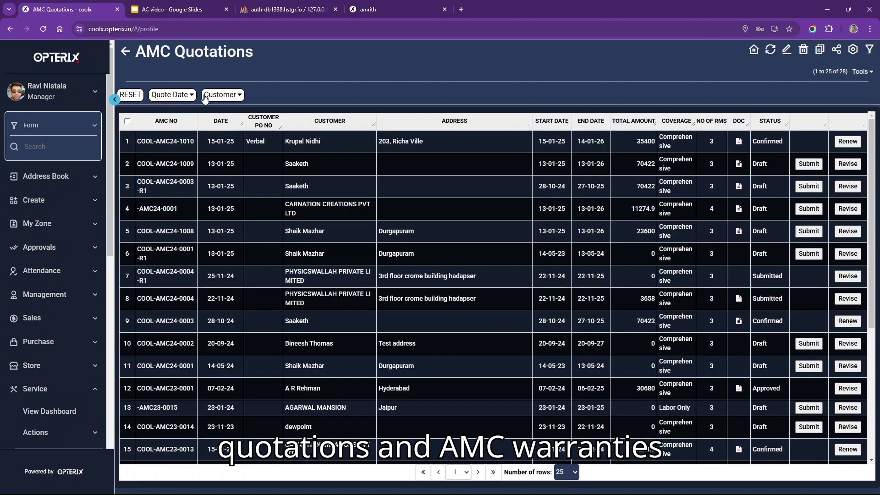
{"action": "left_click", "coordinate": [125, 52]}
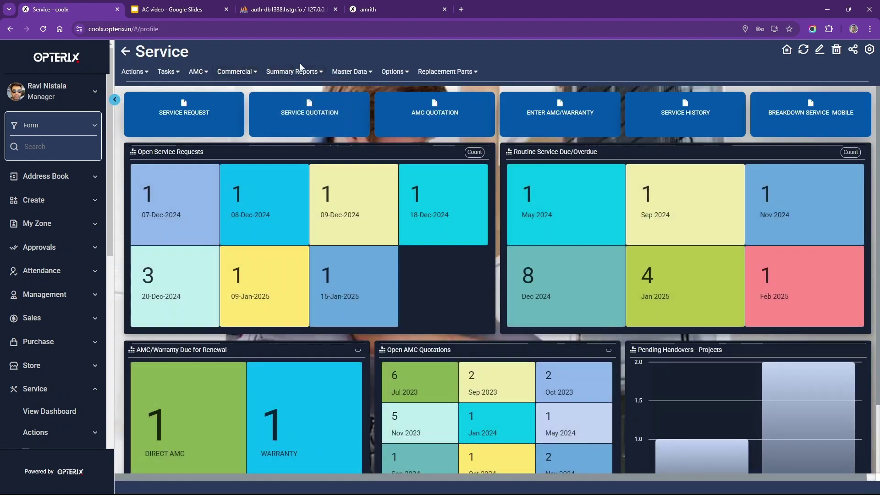
{"action": "mouse_move", "coordinate": [349, 74]}
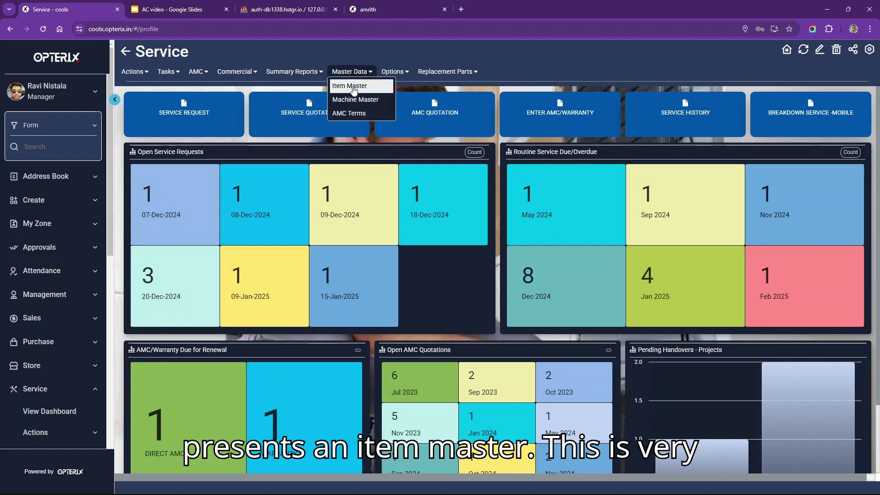
{"action": "left_click", "coordinate": [353, 87]}
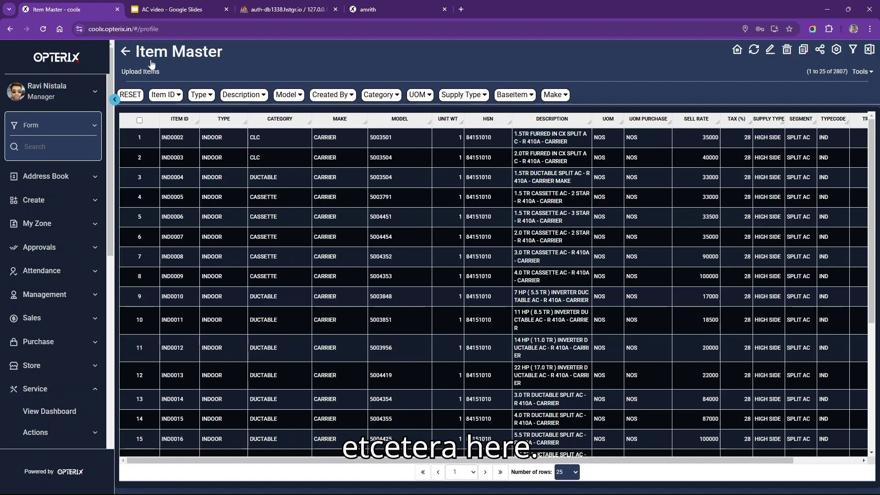
{"action": "left_click", "coordinate": [127, 55]}
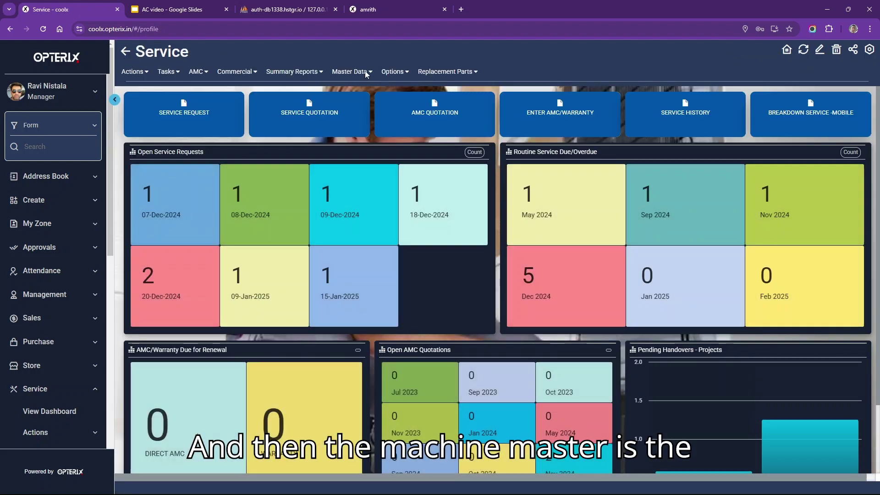
- Inspect a machine record in the 1877-machine Machine Master list, then return and reopen Master Data
{"action": "left_click", "coordinate": [366, 72]}
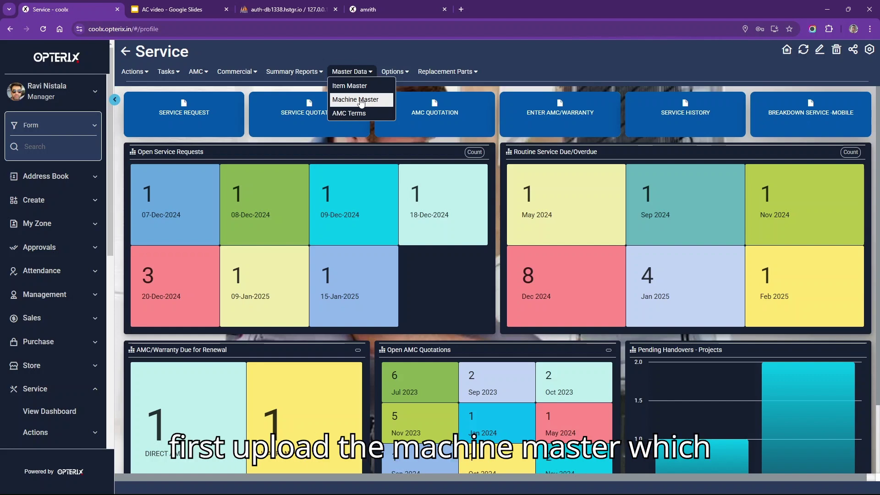
{"action": "left_click", "coordinate": [361, 101]}
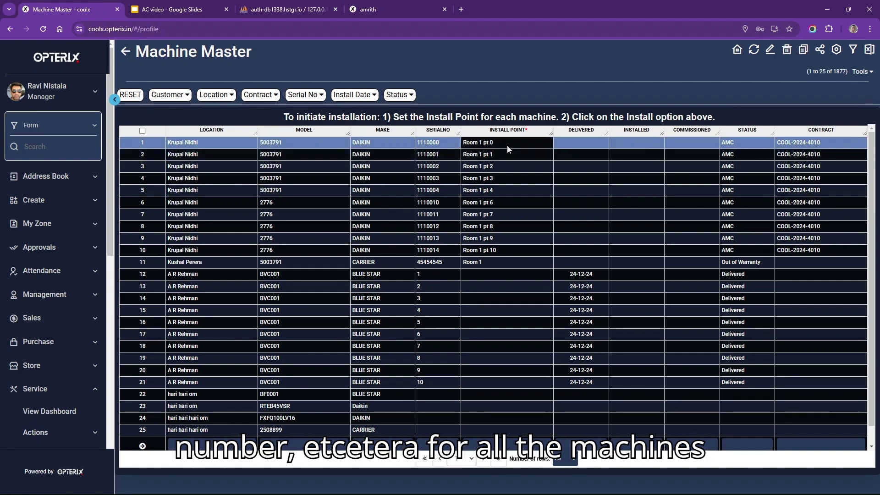
{"action": "left_click", "coordinate": [535, 156]}
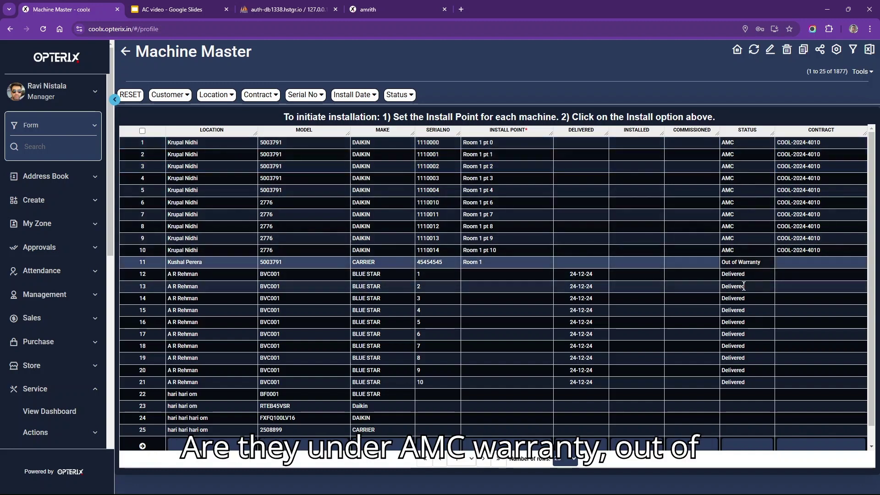
{"action": "left_click", "coordinate": [125, 52]}
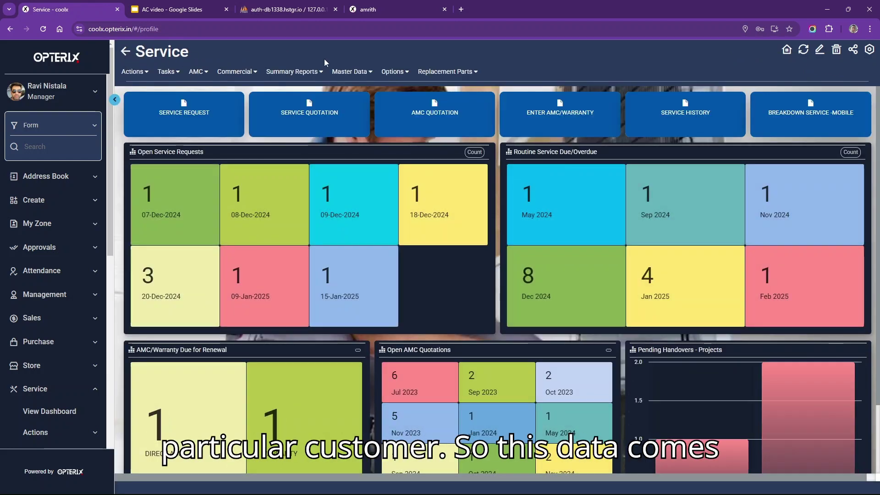
{"action": "left_click", "coordinate": [361, 72]}
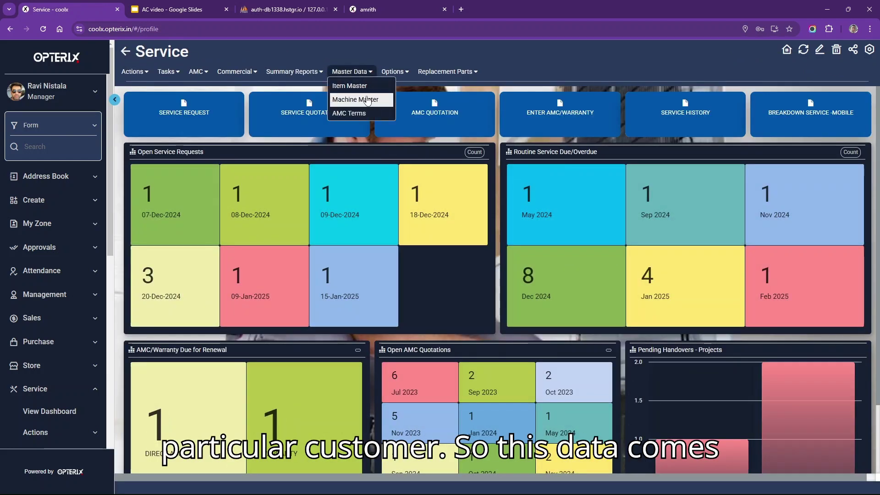